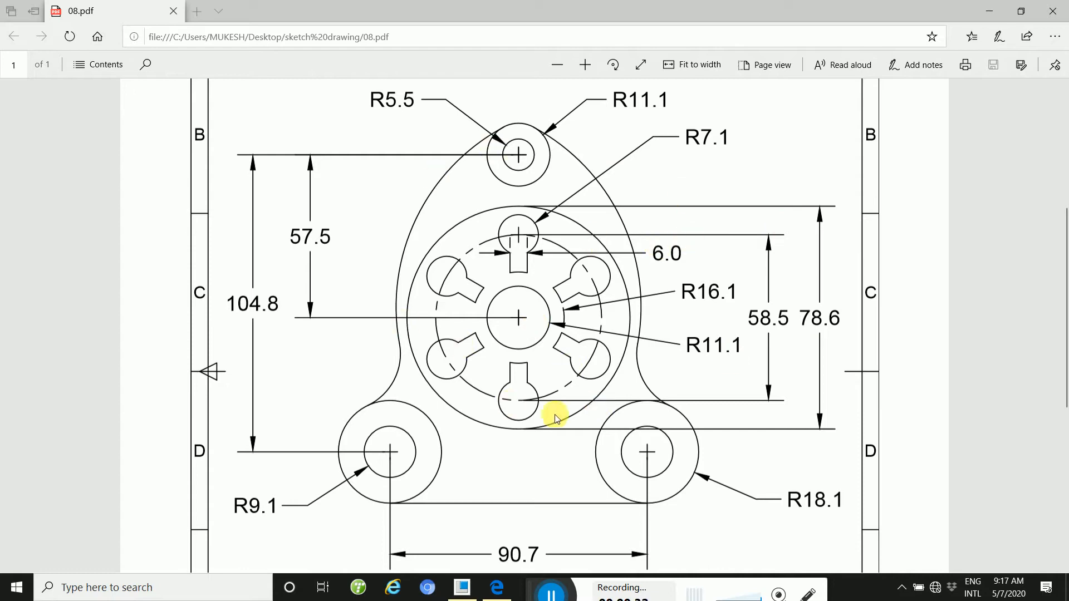
Review the complete Exercise No. 08 drawing sheet in the PDF, including its dimensions and title block.
click(558, 66)
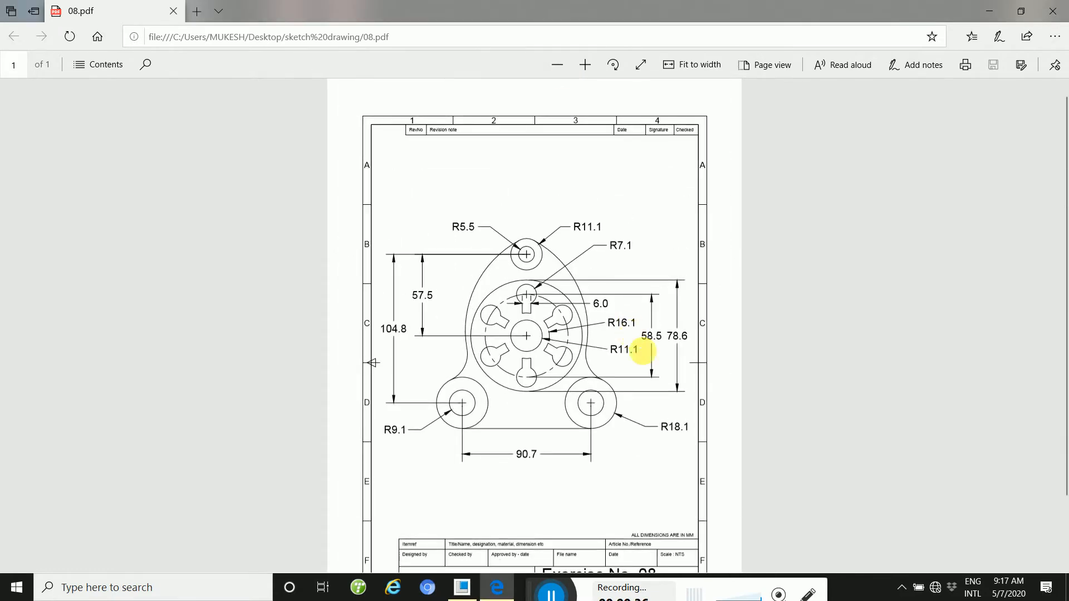
scroll(1064, 256, down, 1)
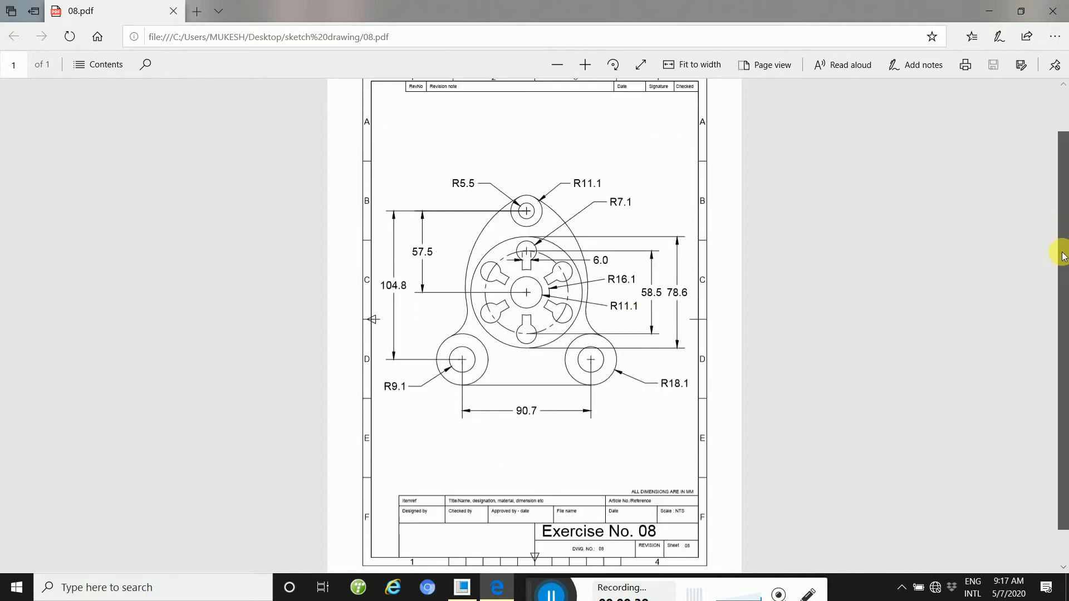
scroll(1064, 256, down, 1)
scroll(1058, 248, up, 1)
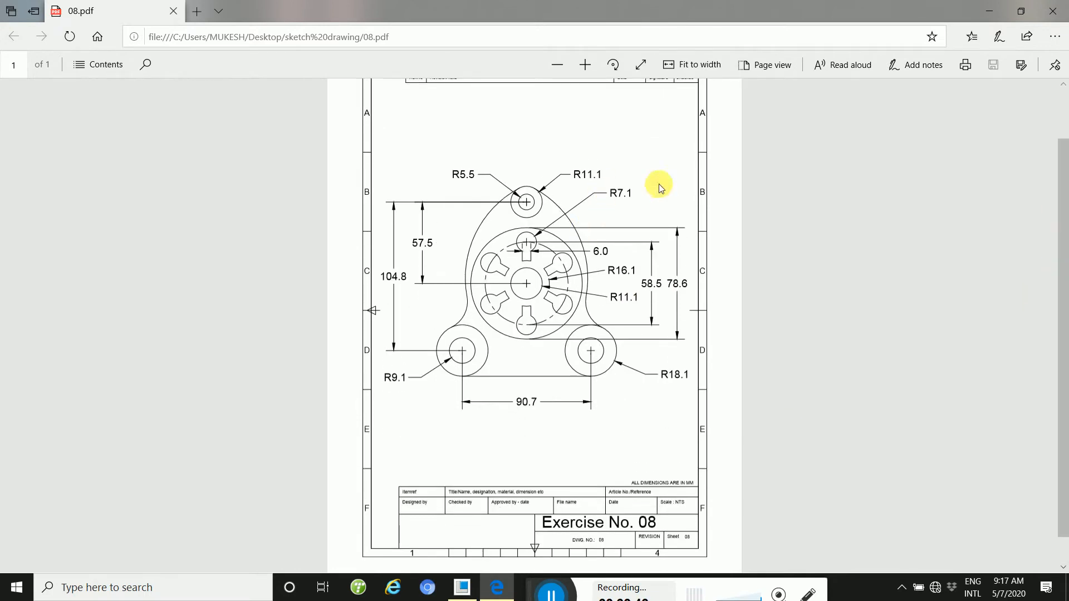
click(565, 64)
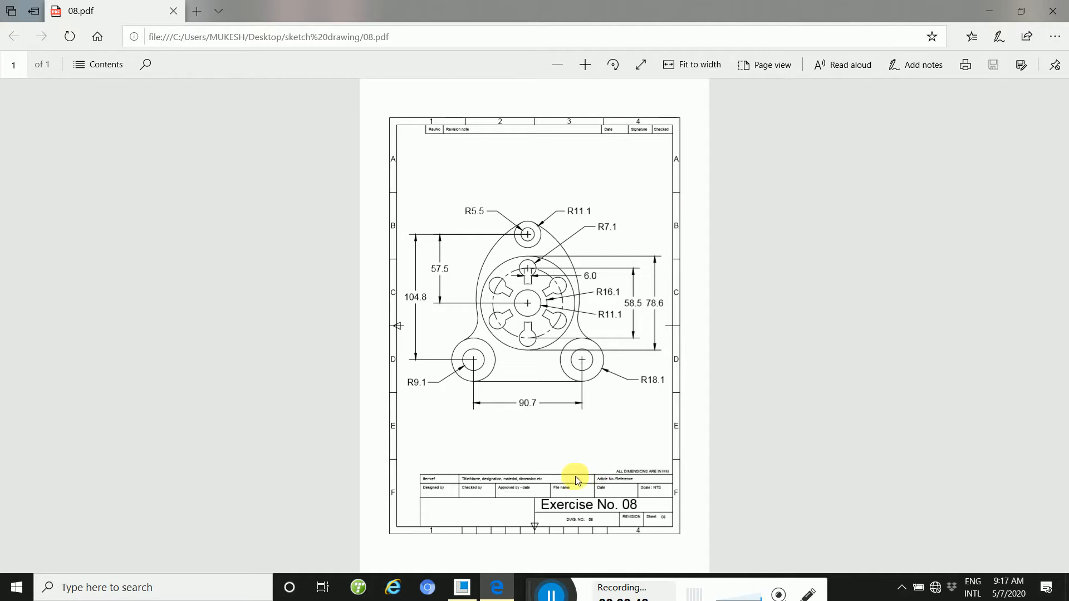
Switch to PTC Creo Parametric and start a new sketch on the FRONT datum plane of PRT0002.
mouse_move(462, 595)
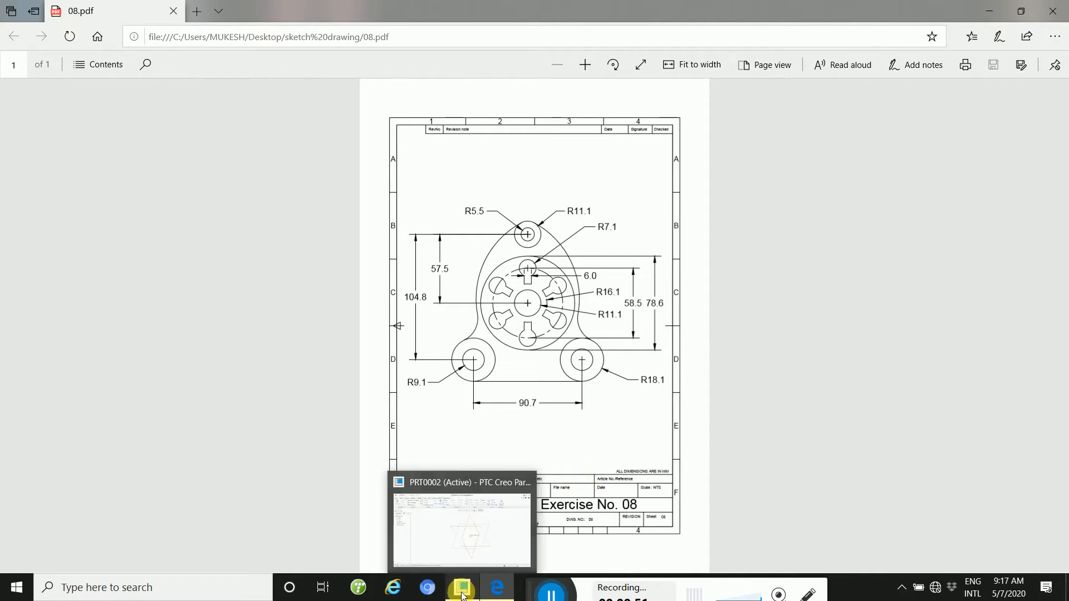
click(462, 595)
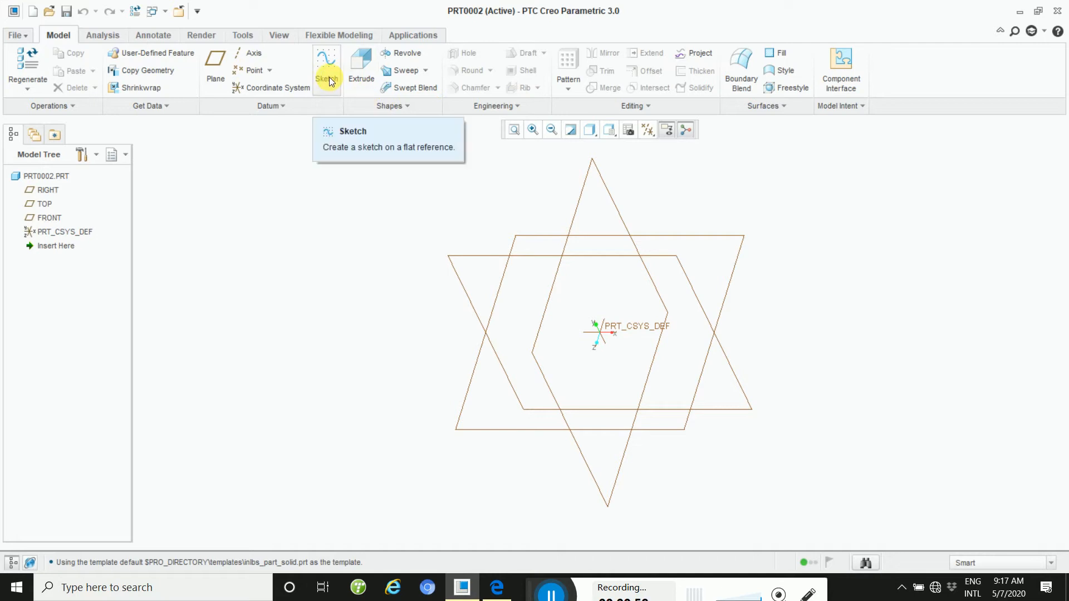
click(495, 260)
click(331, 69)
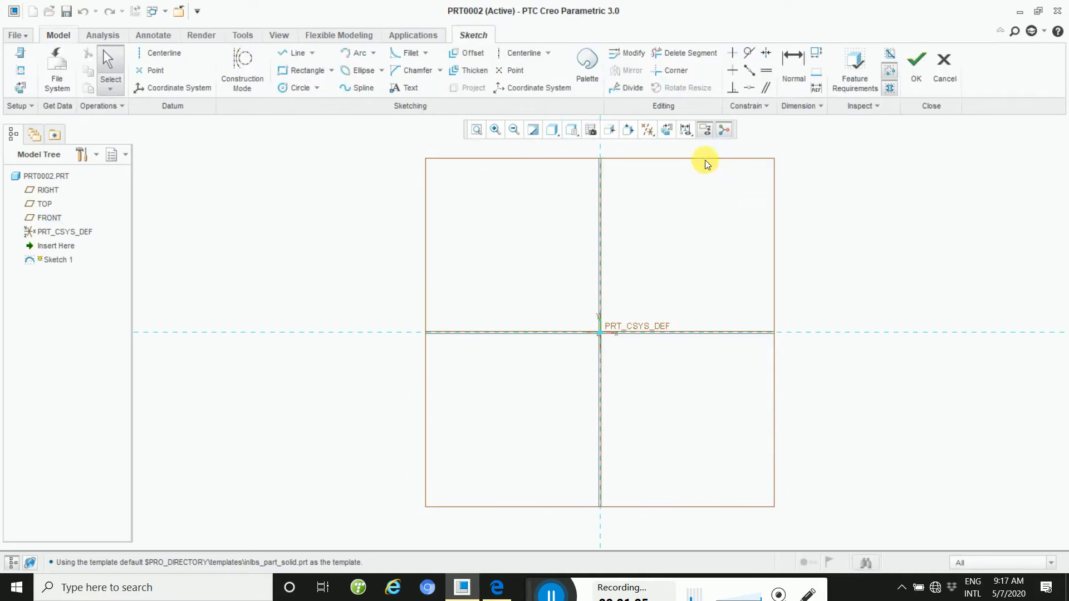
Turn off the display of datum planes in the sketch view.
click(648, 134)
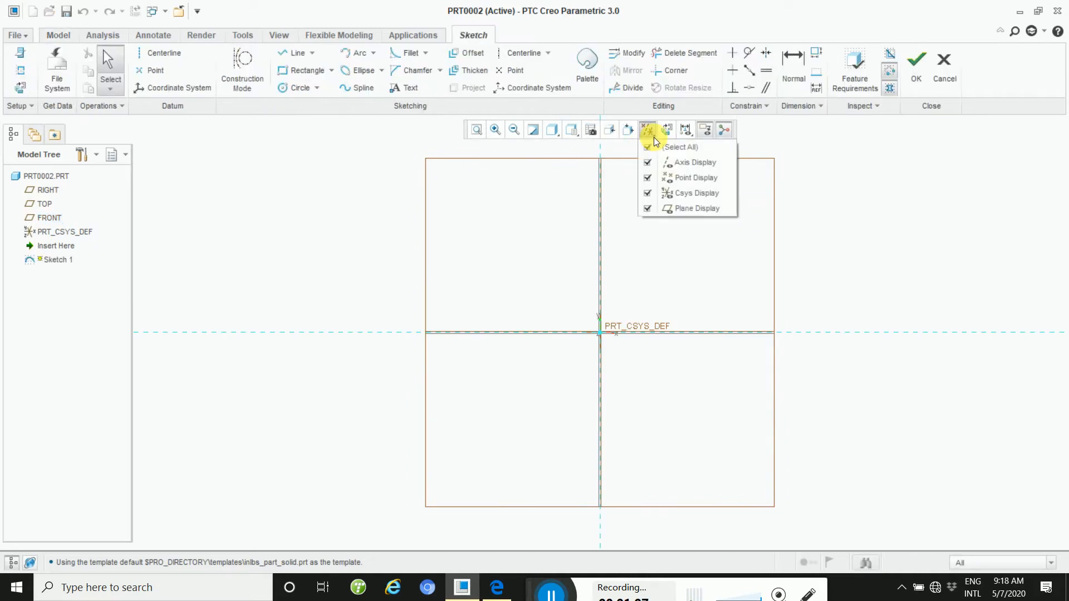
click(649, 209)
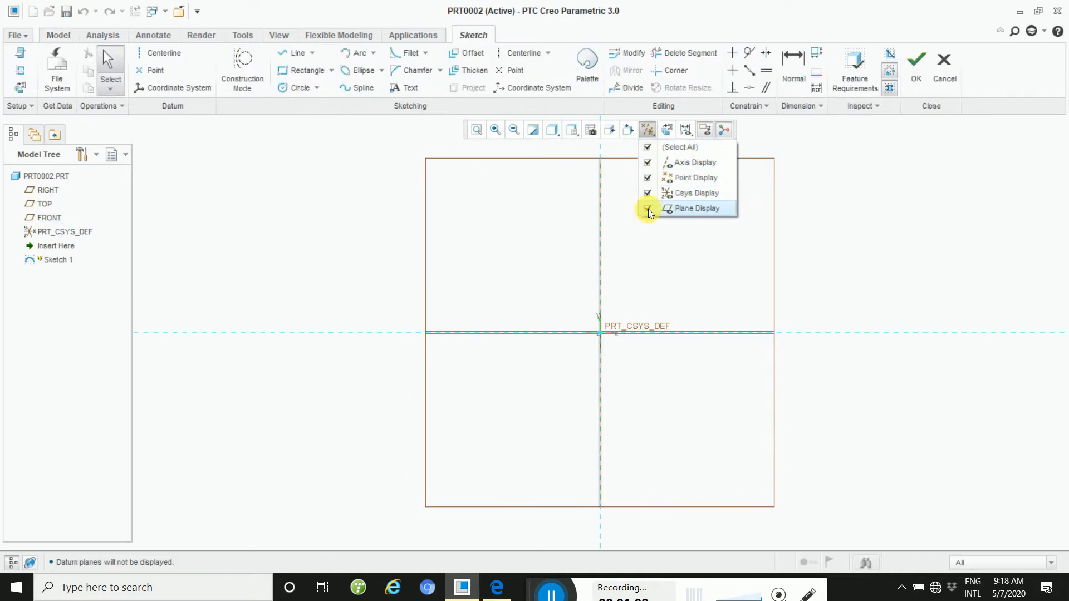
click(710, 285)
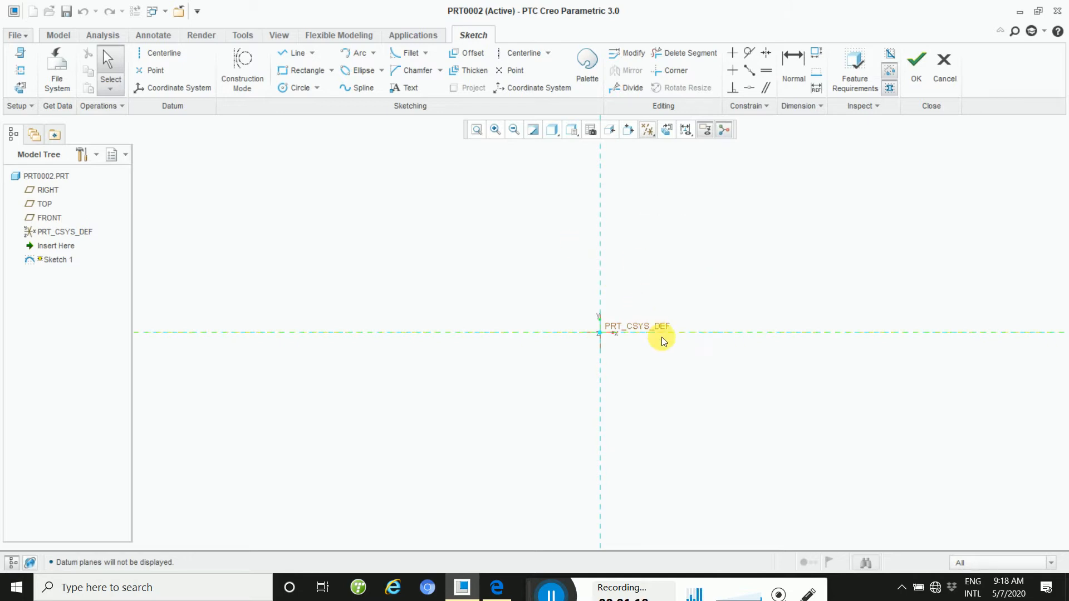
Sketch two concentric circles, about 140 and 92 in diameter, on the horizontal reference about 345 left of the vertical reference.
mouse_move(662, 355)
shift+middle_down()
mouse_move(587, 366)
mouse_move(489, 351)
mouse_move(525, 378)
shift+middle_up()
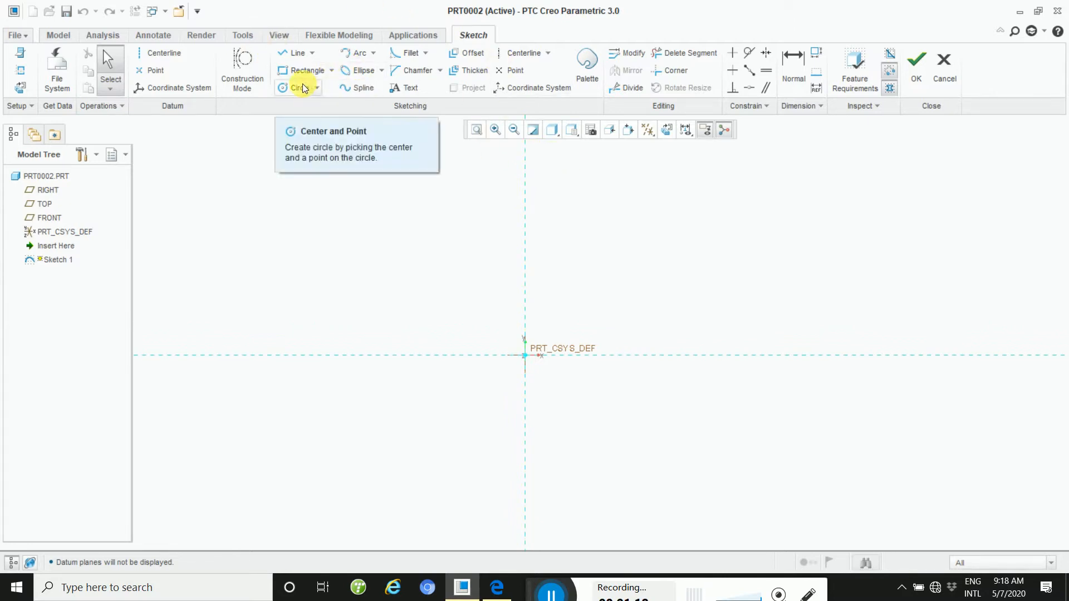
click(284, 89)
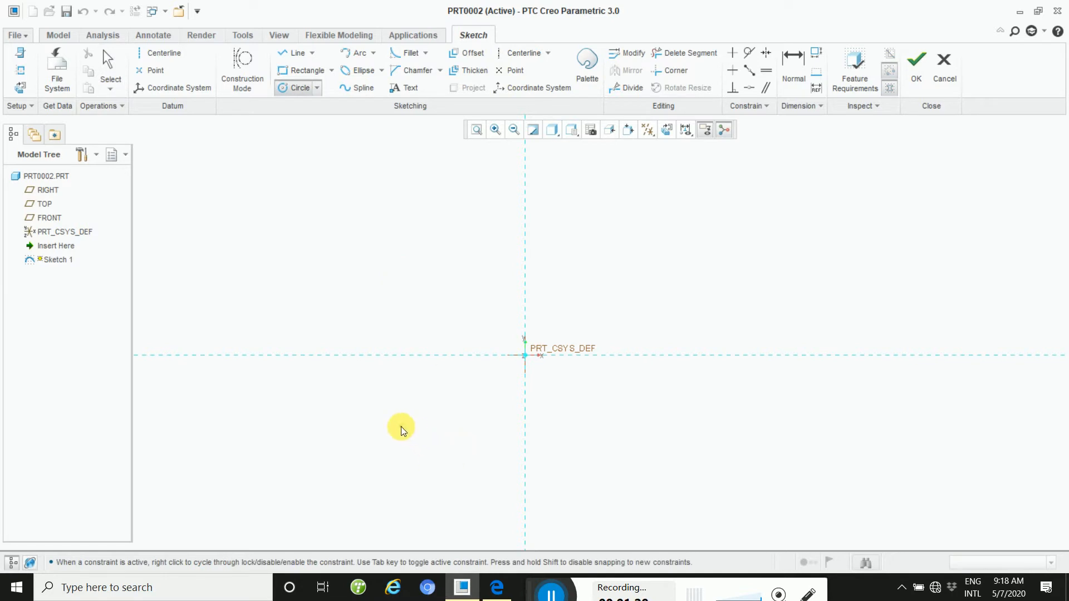
click(315, 355)
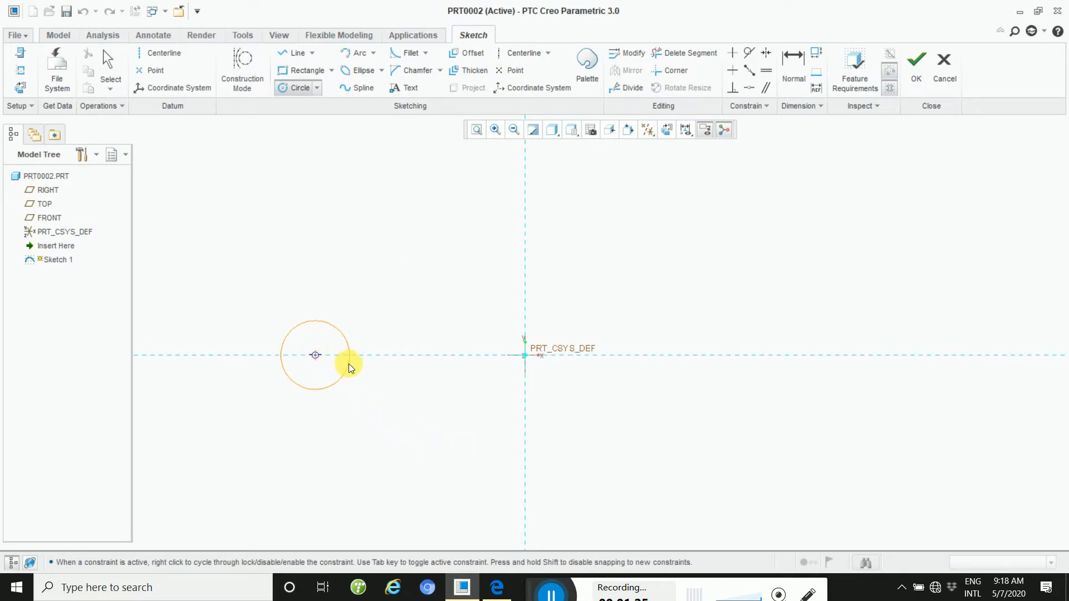
click(357, 370)
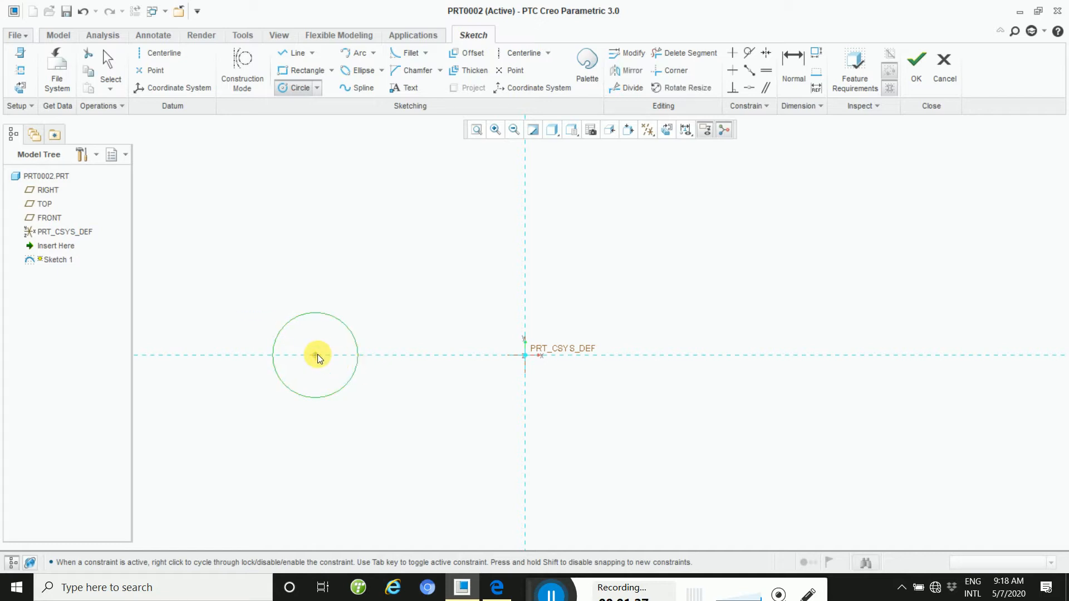
click(317, 355)
click(339, 370)
middle_click(395, 384)
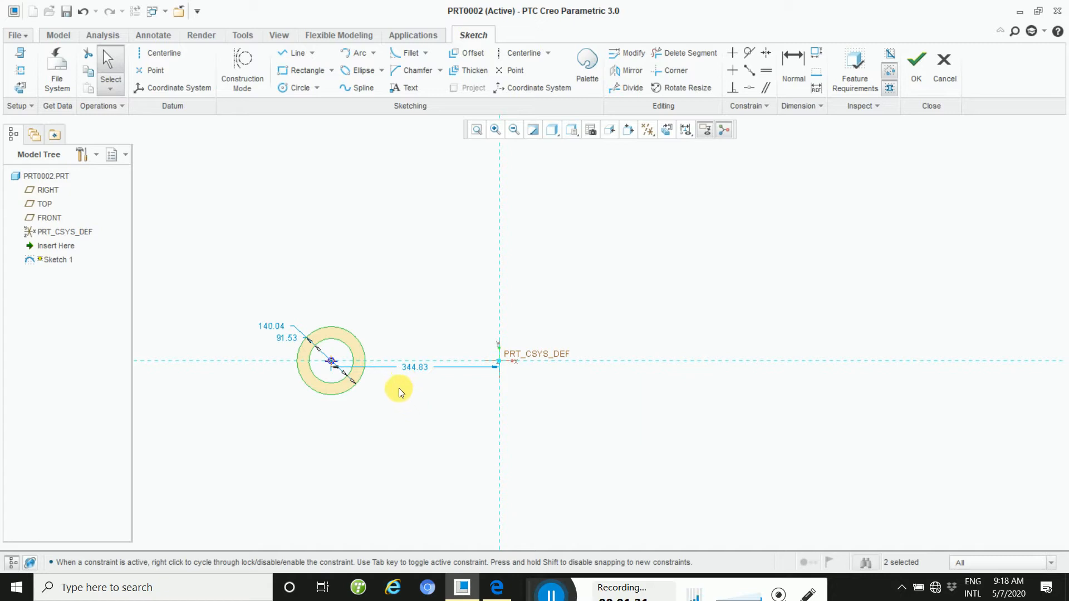
Restore the 2D sketch orientation and move both diameter dimensions clear of the circles, one above and one below.
scroll(399, 388, up, 3)
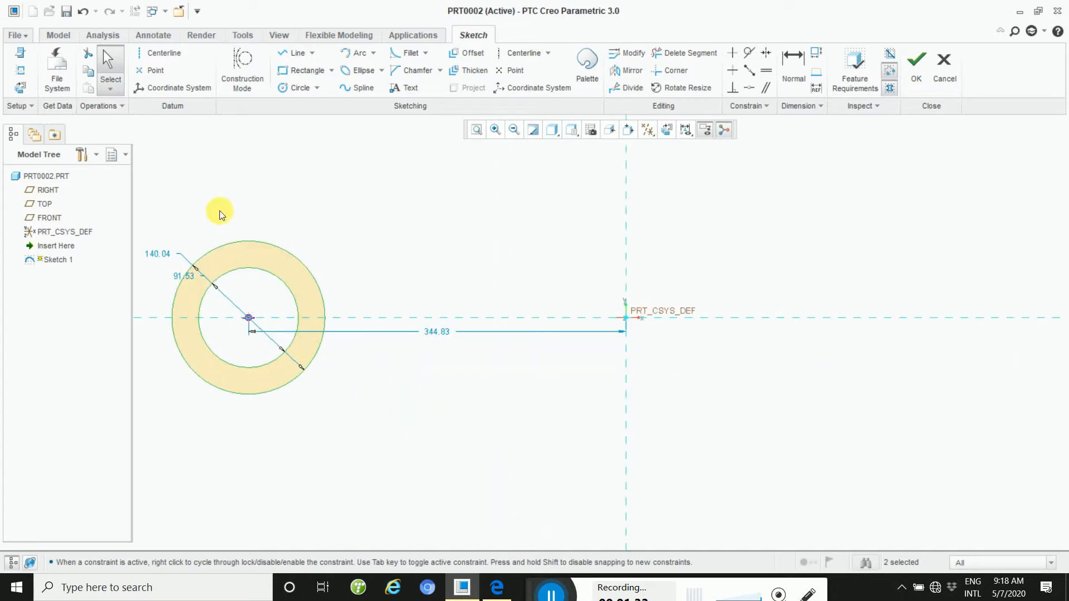
scroll(219, 208, up, 5)
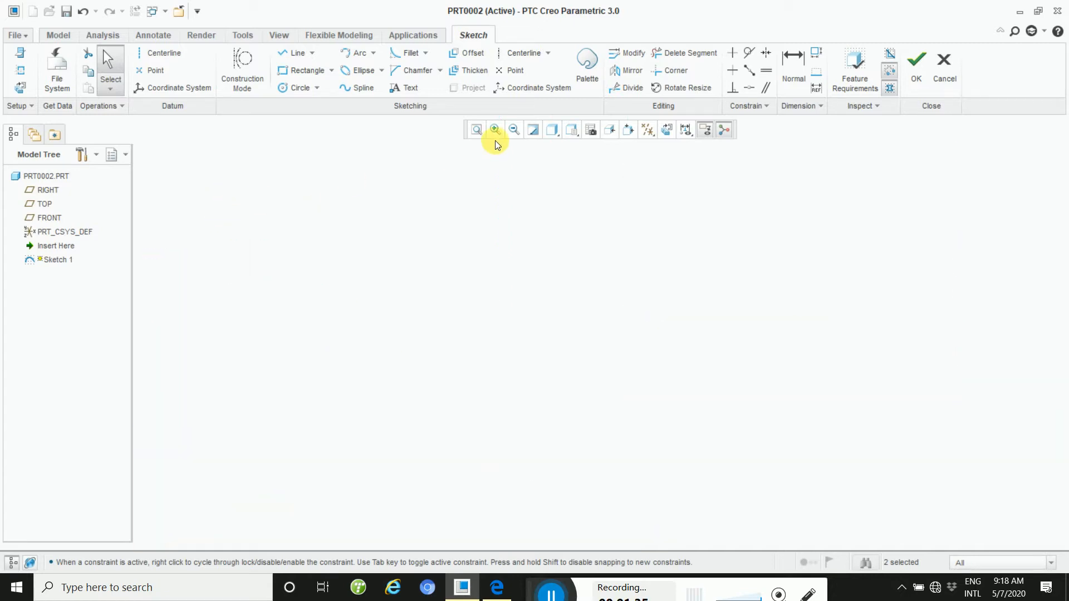
click(477, 130)
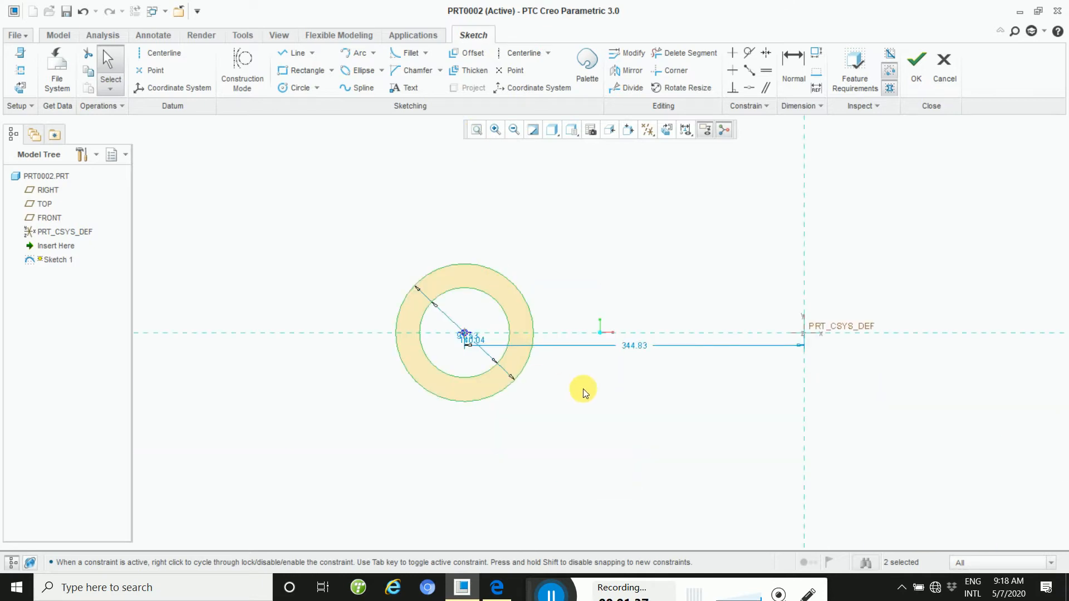
scroll(583, 388, up, 2)
drag(418, 312, 546, 199)
middle_drag(405, 393, 423, 306)
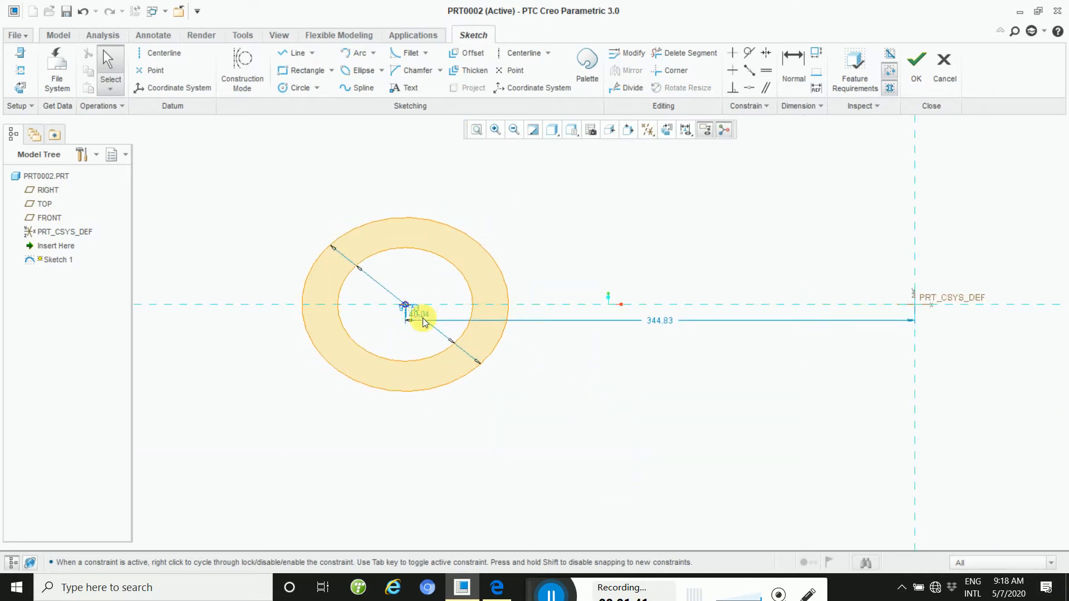
drag(423, 311, 256, 457)
click(666, 130)
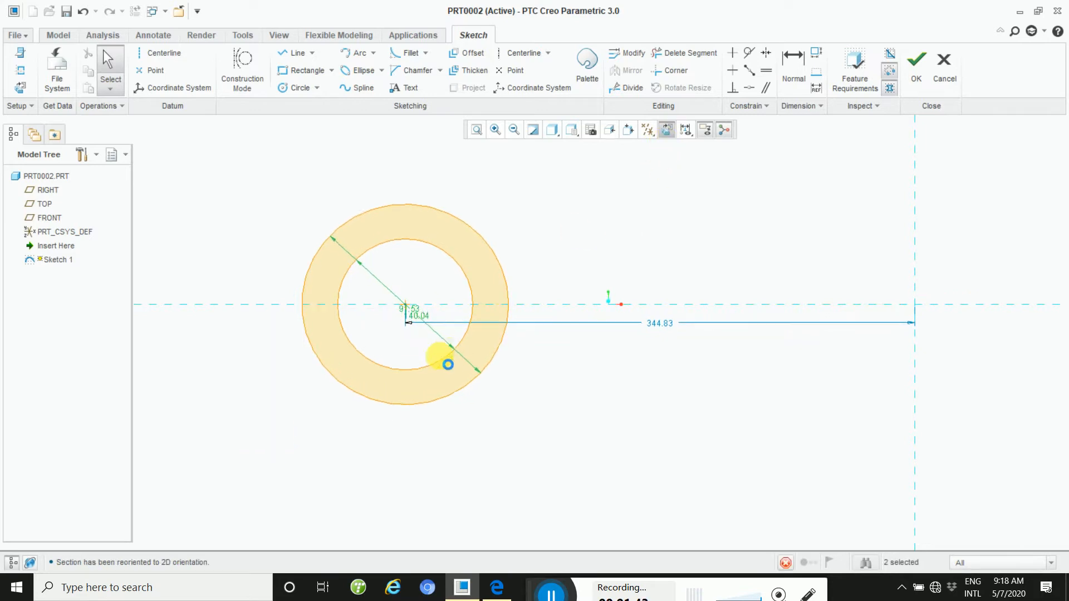
drag(416, 316, 305, 198)
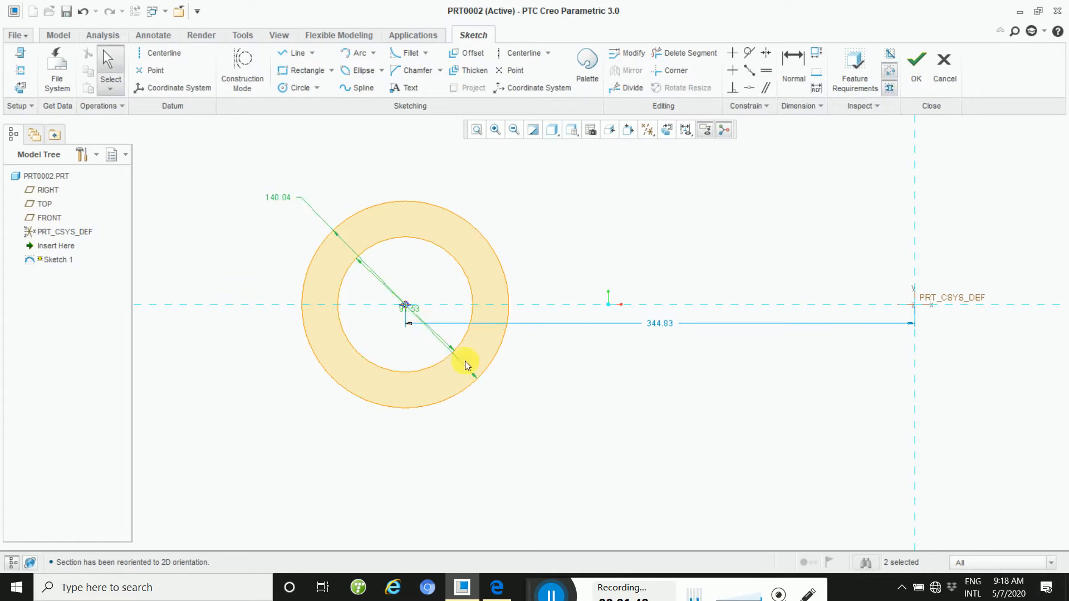
drag(412, 310, 339, 435)
click(477, 474)
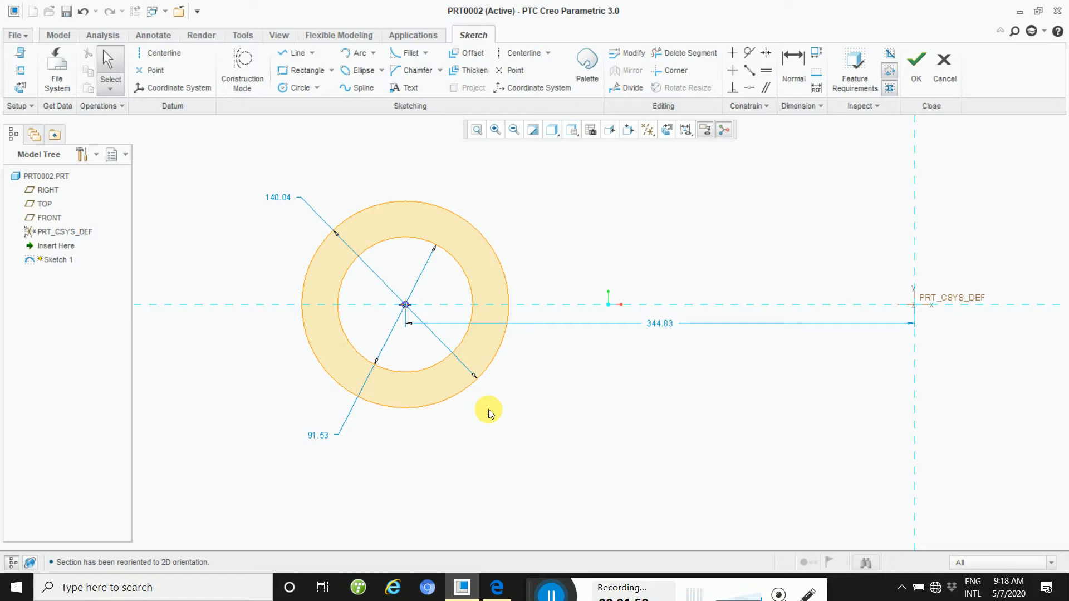
Set the outer circle's diameter to 18.1*2.
double_click(285, 202)
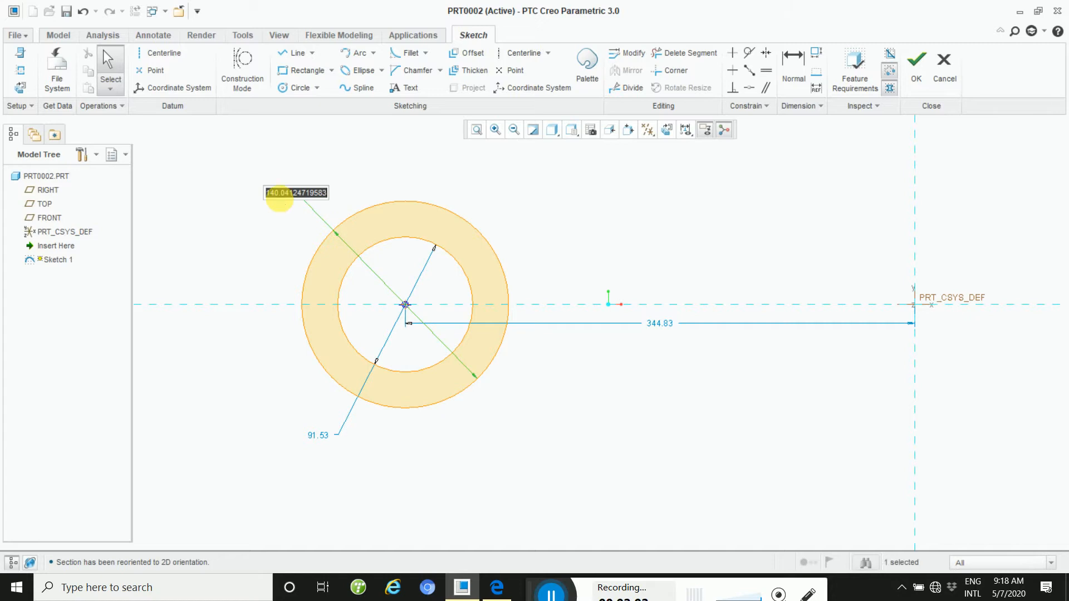
key(BackSpace)
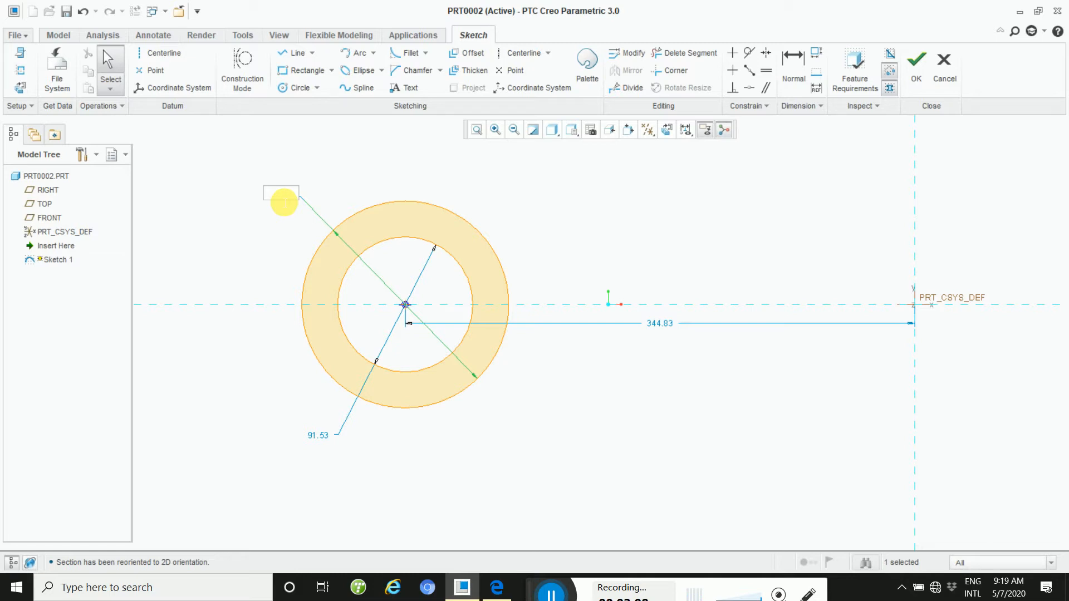
text(18)
text(.1*2)
key(Return)
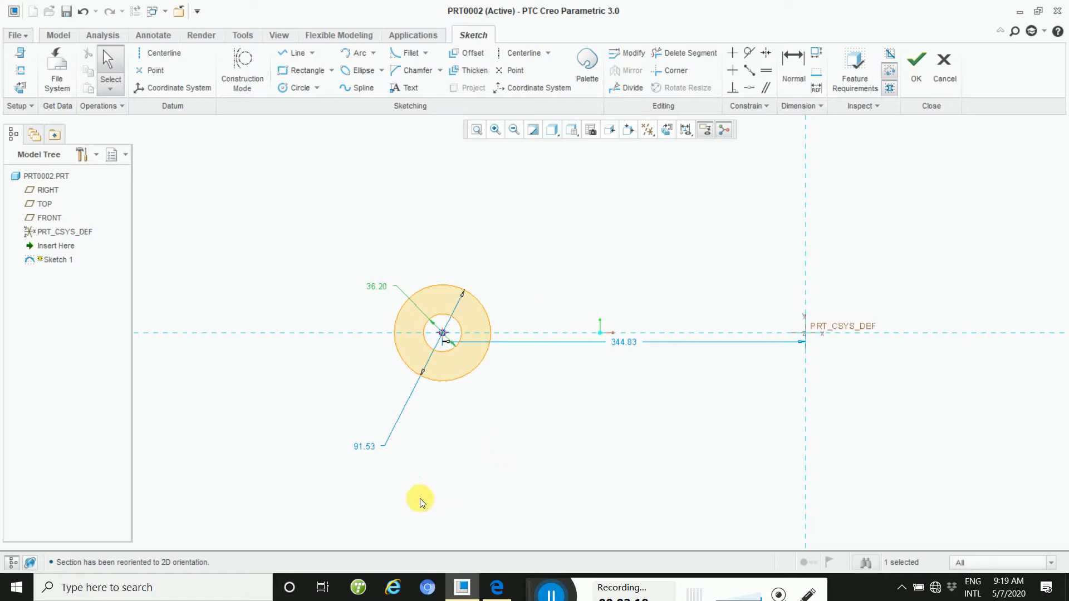
Set the other concentric circle's diameter to 9.1*2 to make it the inner hole.
scroll(363, 447, up, 1)
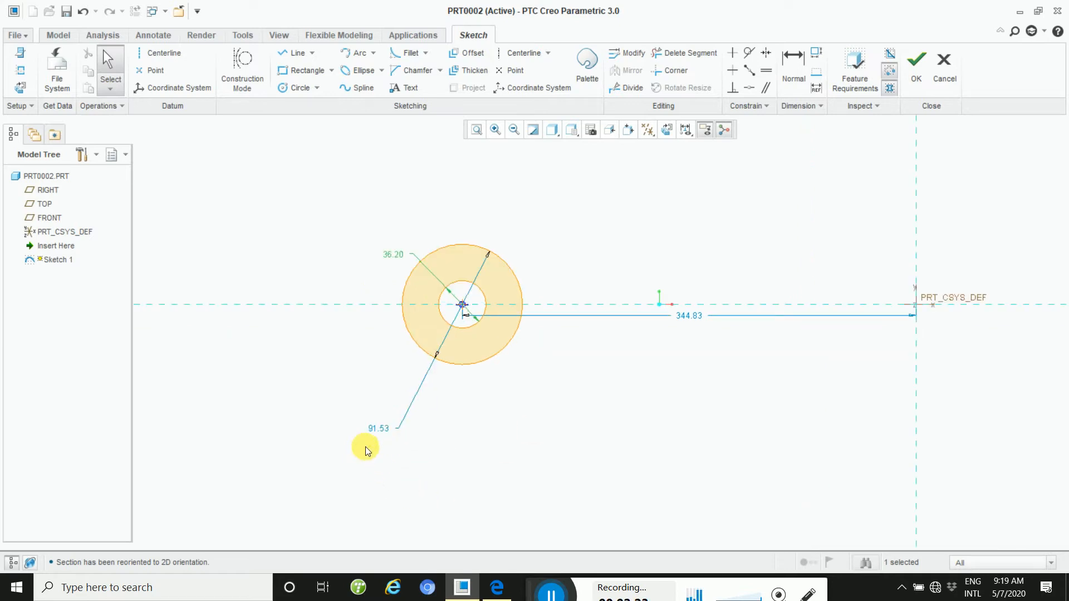
double_click(382, 429)
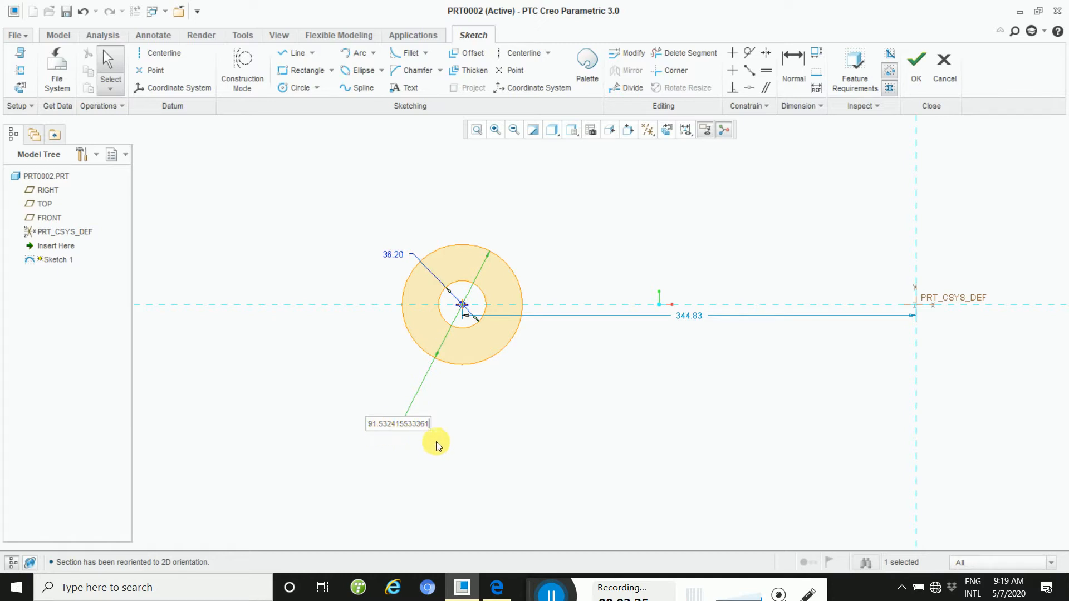
key(BackSpace)
key(BackSpace)
key(BackSpace)
key(BackSpace)
key(BackSpace)
key(BackSpace)
key(BackSpace)
key(BackSpace)
key(BackSpace)
key(BackSpace)
key(BackSpace)
key(BackSpace)
key(BackSpace)
key(BackSpace)
text(9.1)
text(5)
scroll(437, 442, down, 1)
scroll(437, 441, up, 1)
middle_click(437, 442)
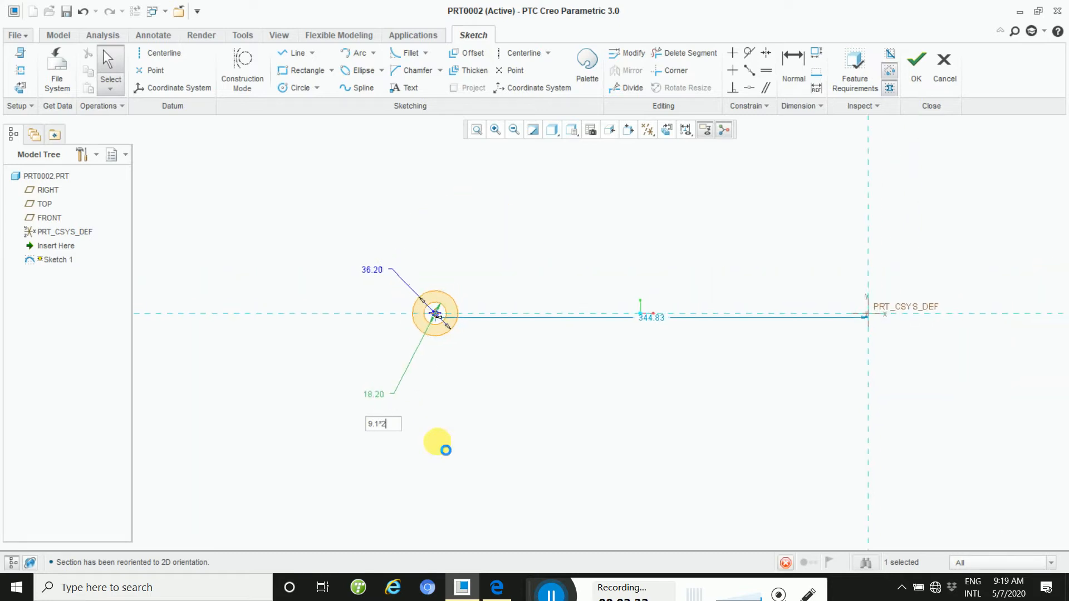
Set the horizontal distance from the circles' centre to the vertical reference to 45.
scroll(437, 442, up, 3)
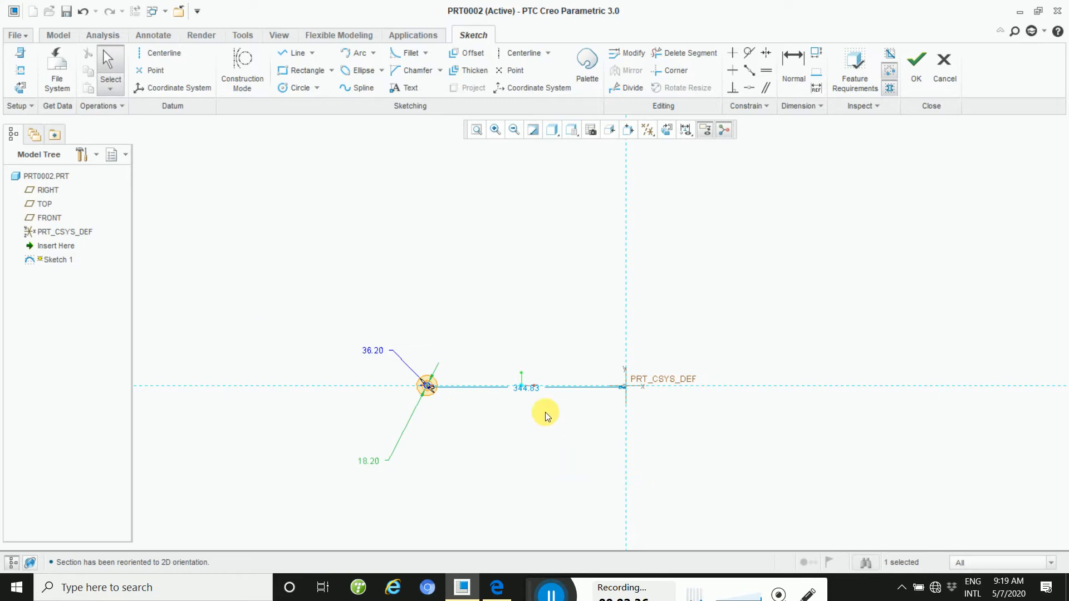
double_click(527, 389)
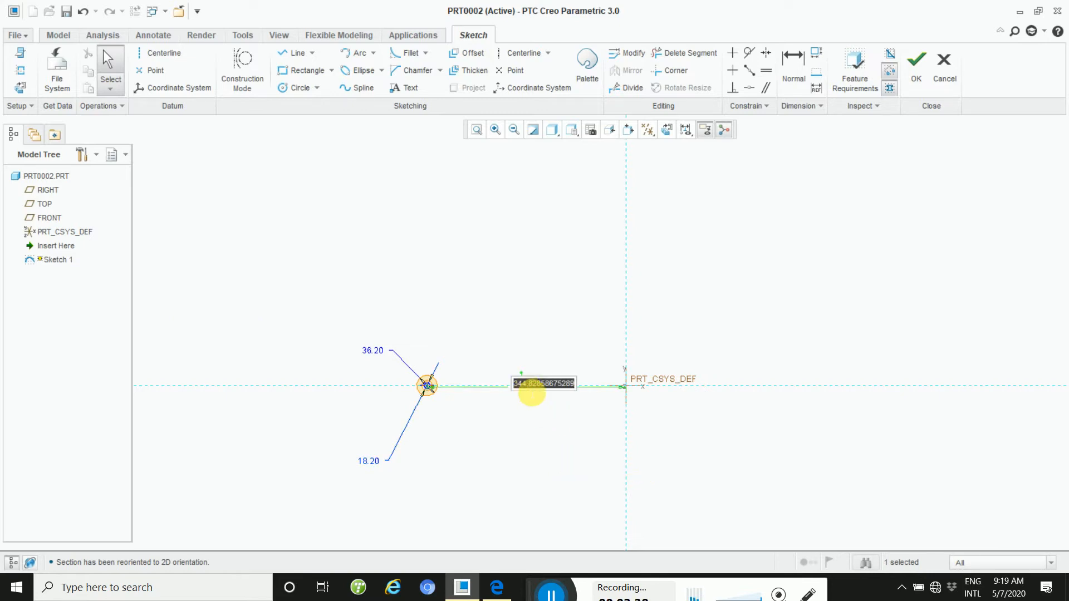
text(45)
key(Return)
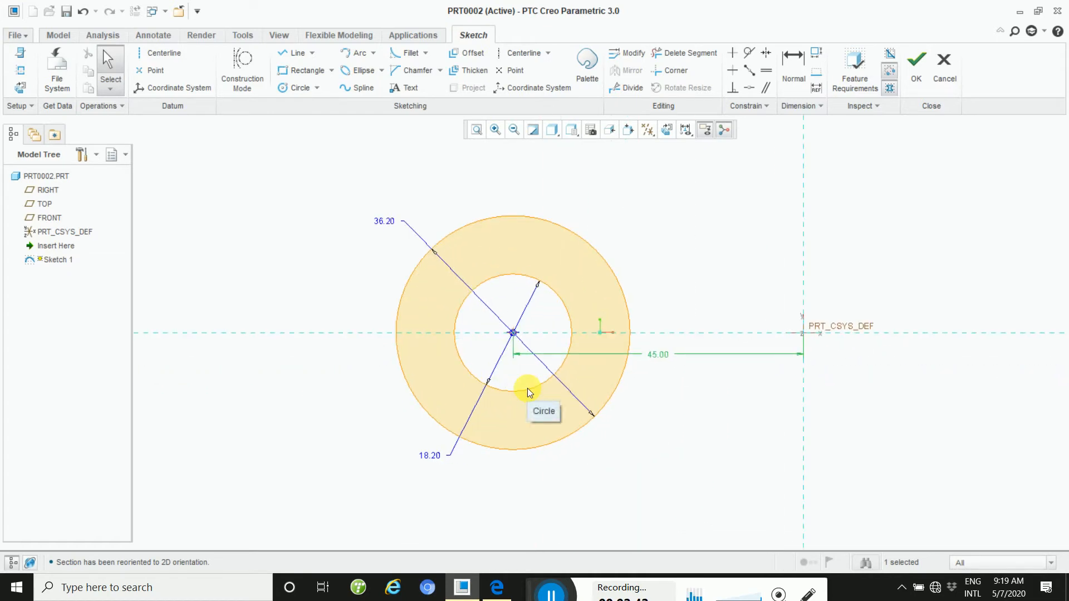
Change the centre's horizontal distance from the vertical reference to 45.35, half of 90.7, and refit the sketch.
double_click(662, 357)
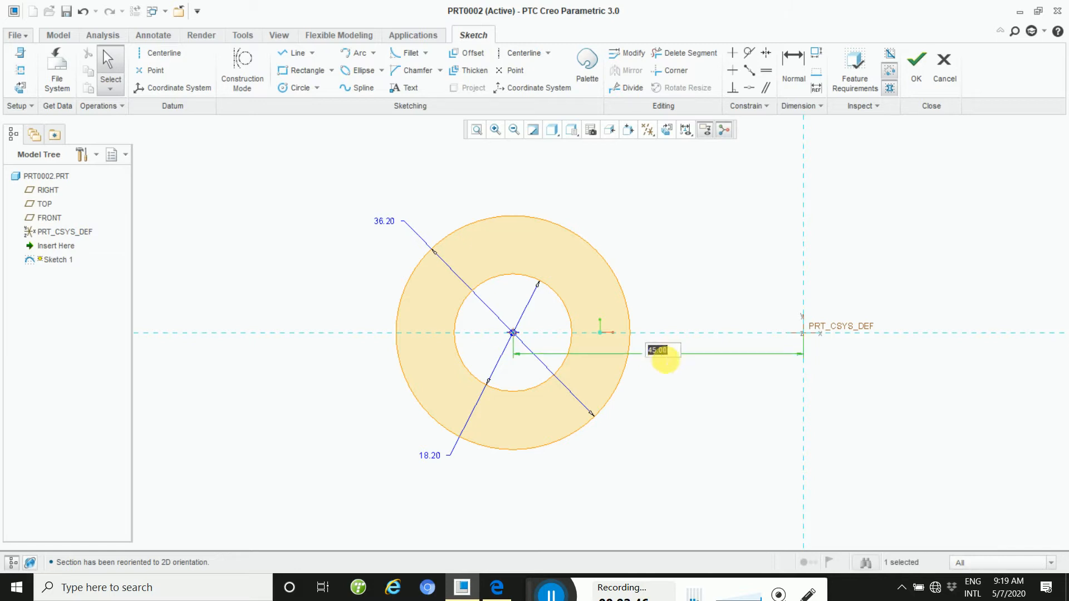
key(BackSpace)
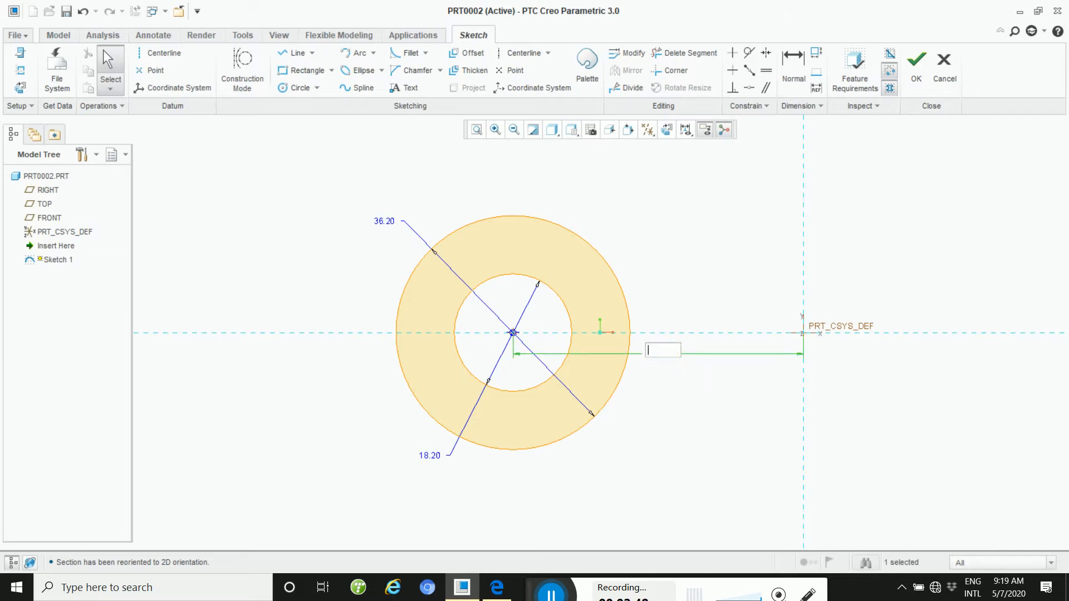
text(90)
text(.71)
key(Return)
click(698, 276)
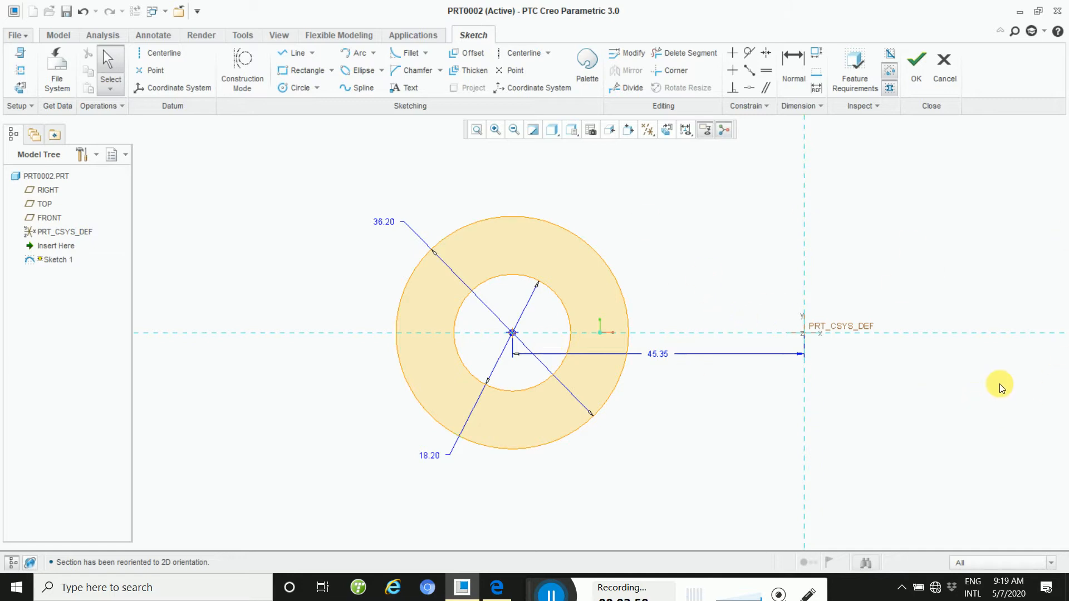
click(476, 130)
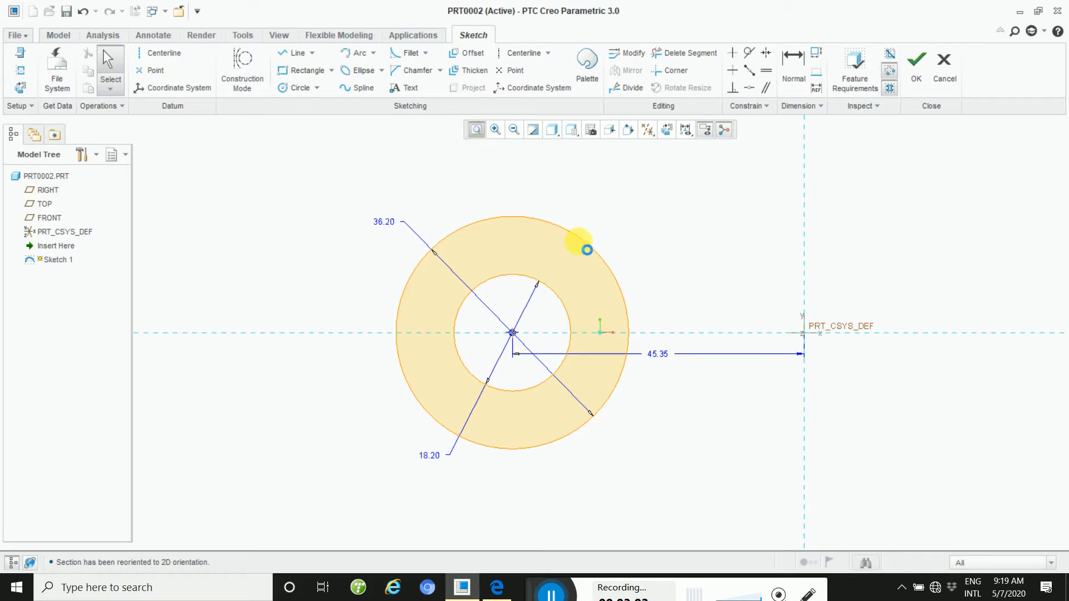
Place a vertical datum centerline through the coordinate system origin, along the vertical reference.
click(164, 55)
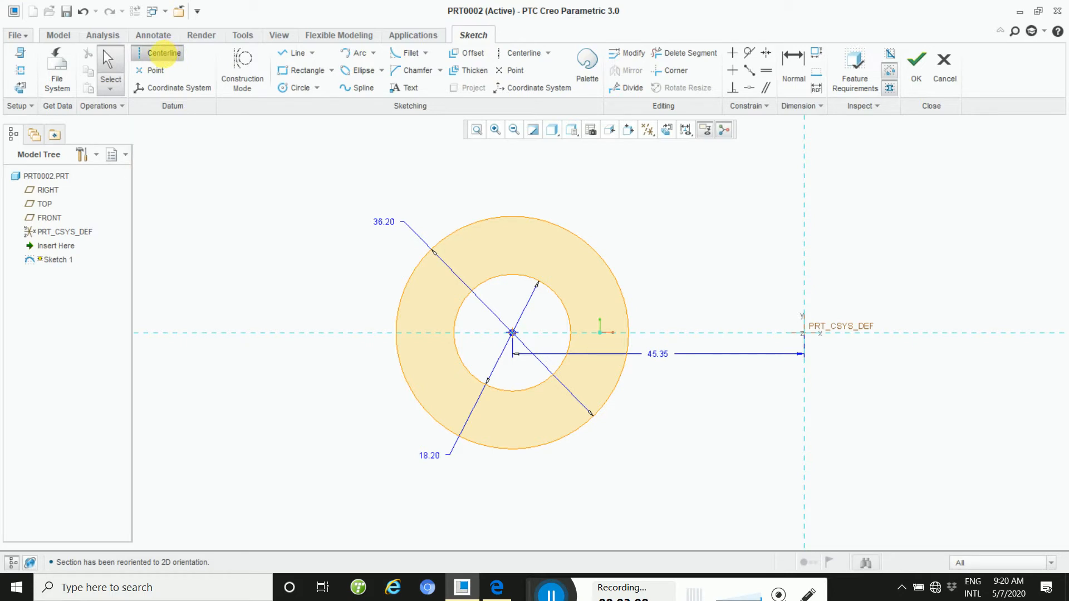
click(804, 336)
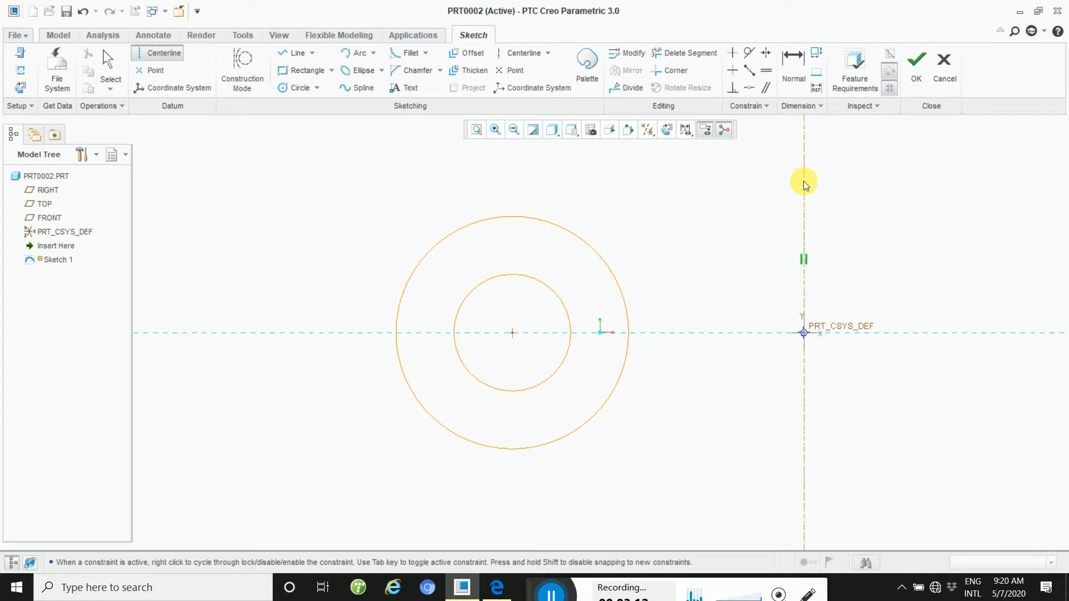
scroll(803, 184, down, 2)
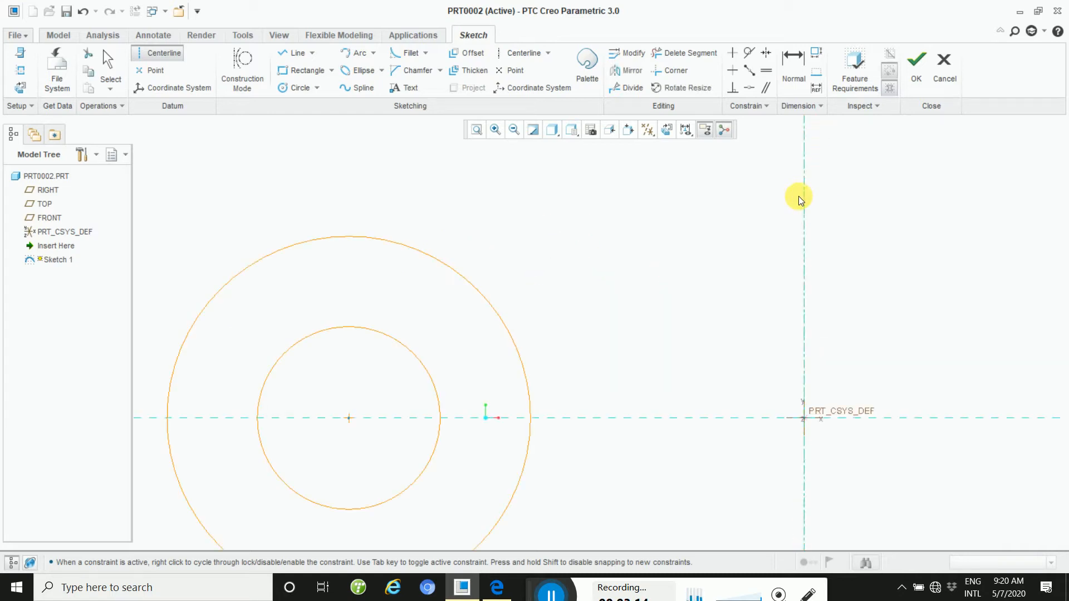
click(822, 245)
middle_click(821, 243)
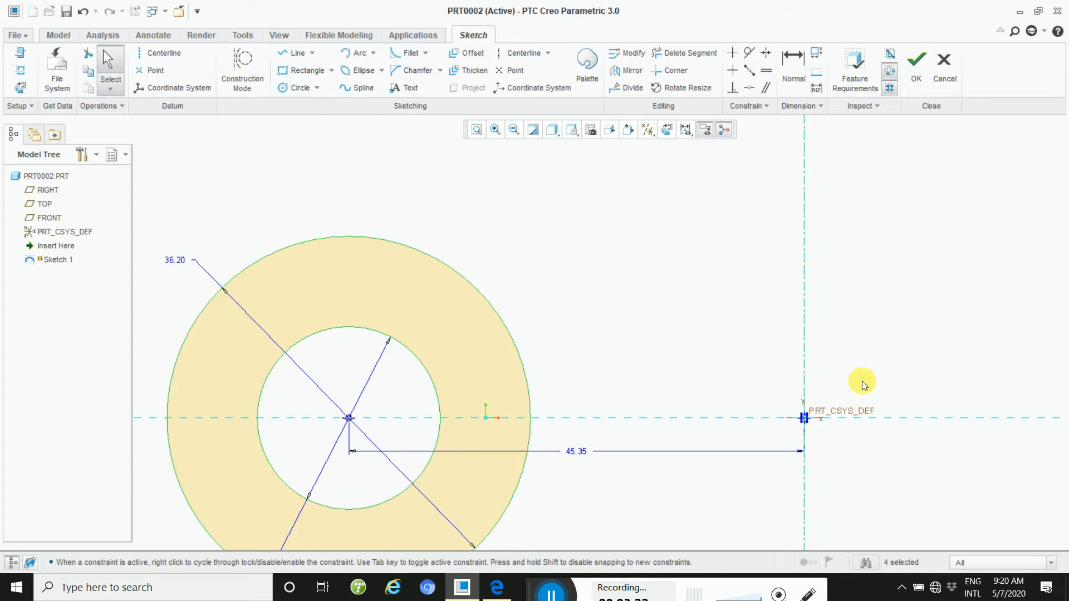
Mirror the two concentric circles about the vertical centerline and refit the sketch.
click(633, 71)
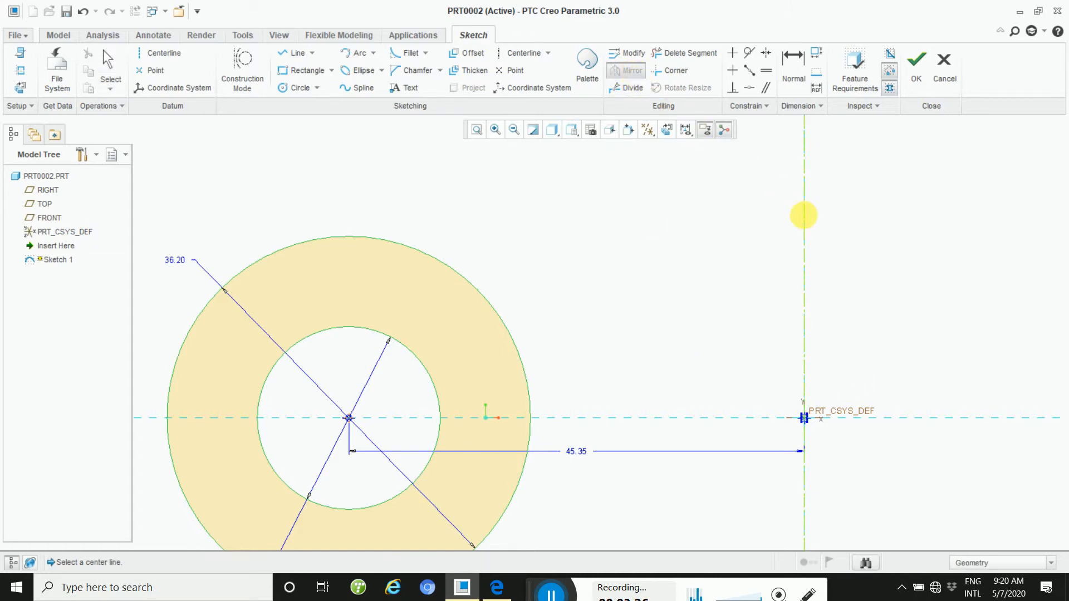
click(803, 216)
click(475, 129)
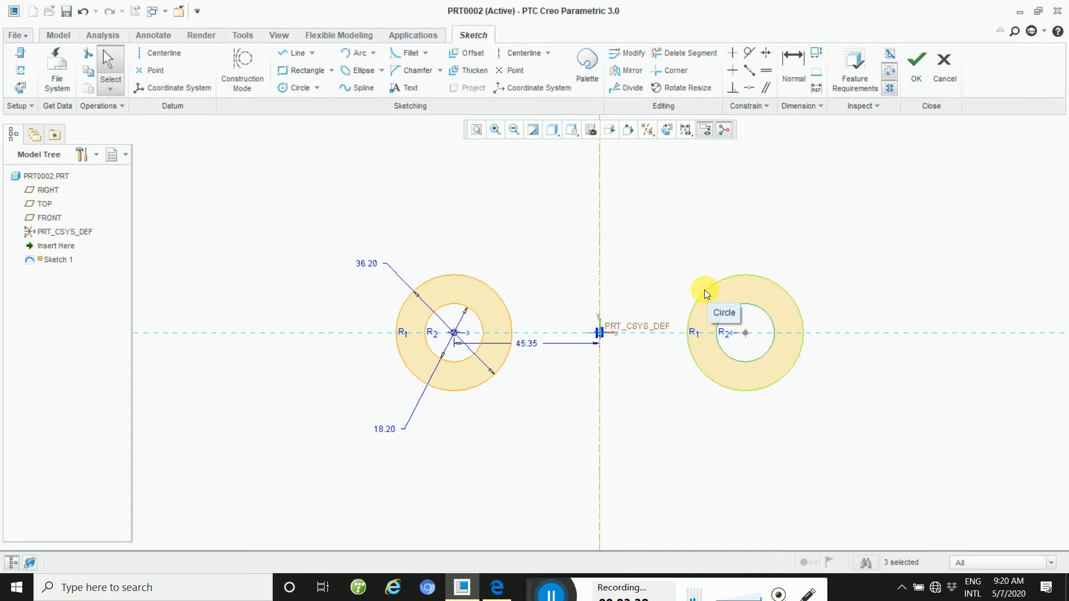
Draw a circle about 25 in diameter, centred on the vertical centerline about 57 above the horizontal reference.
click(284, 89)
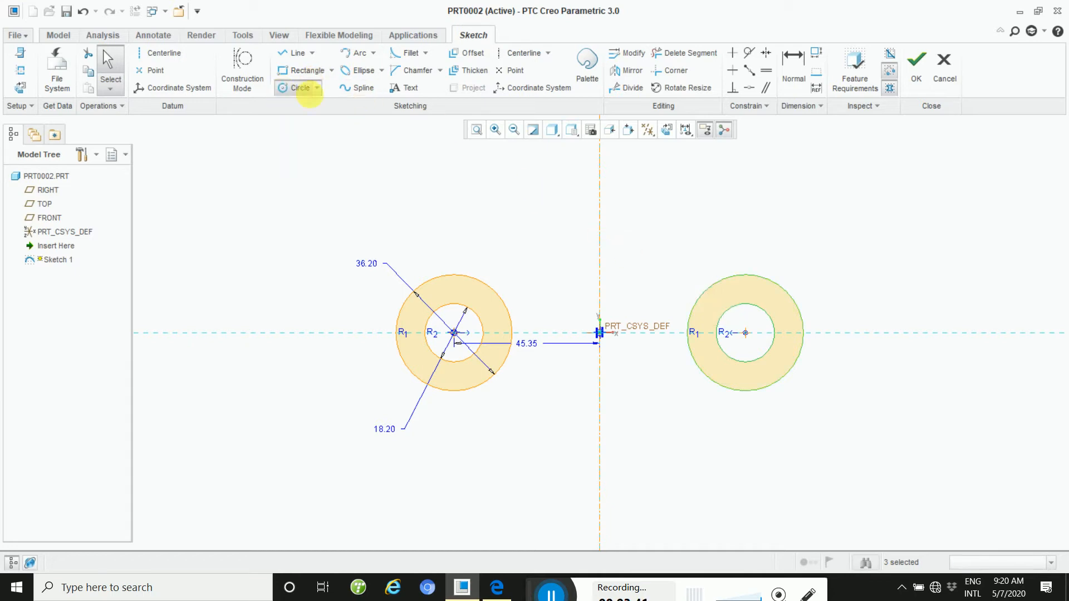
click(600, 152)
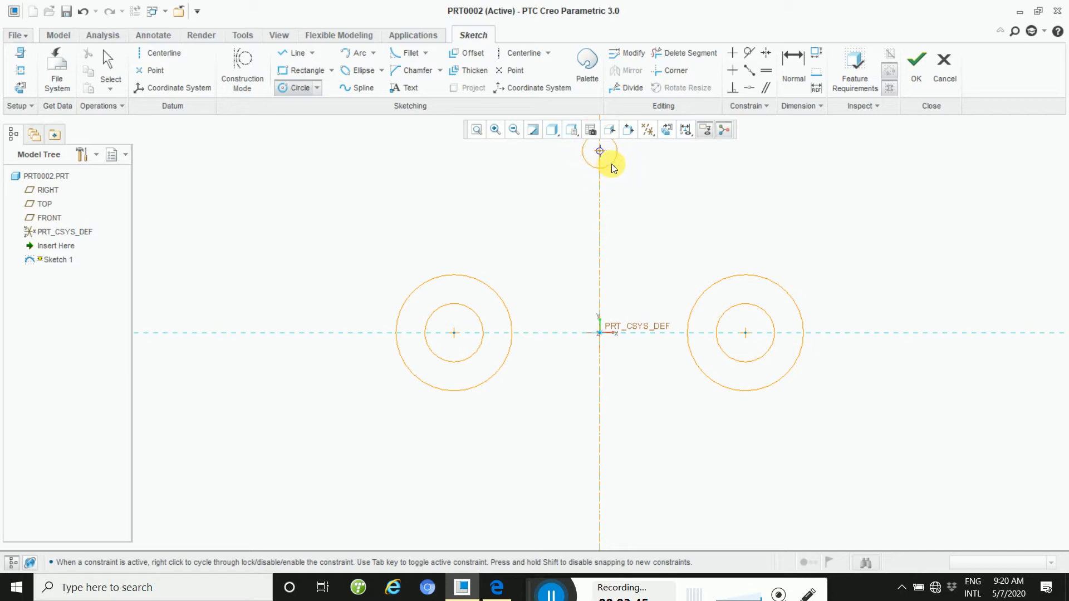
click(557, 143)
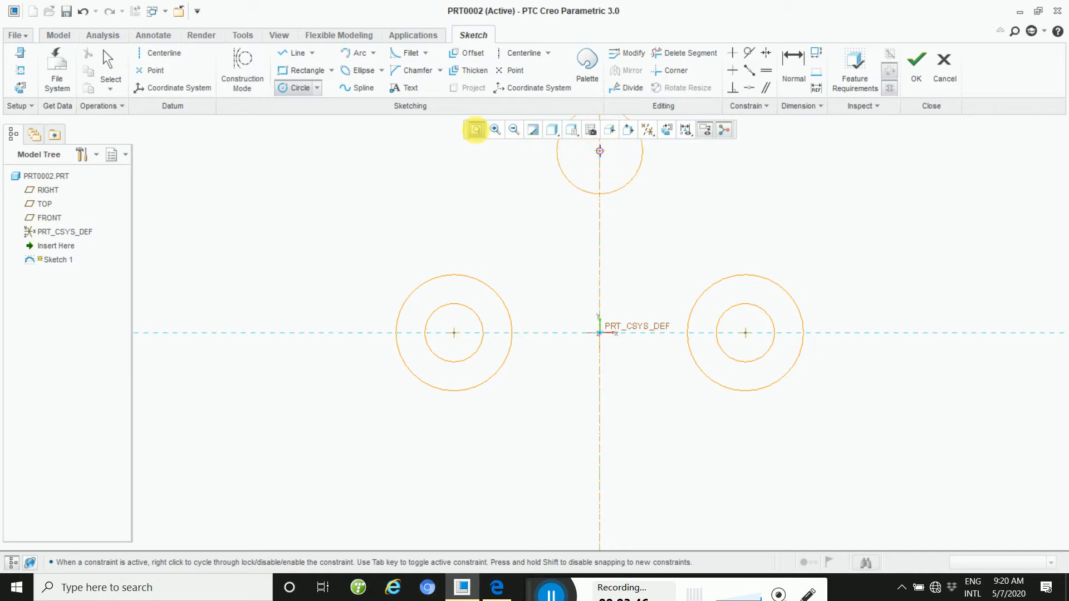
click(476, 130)
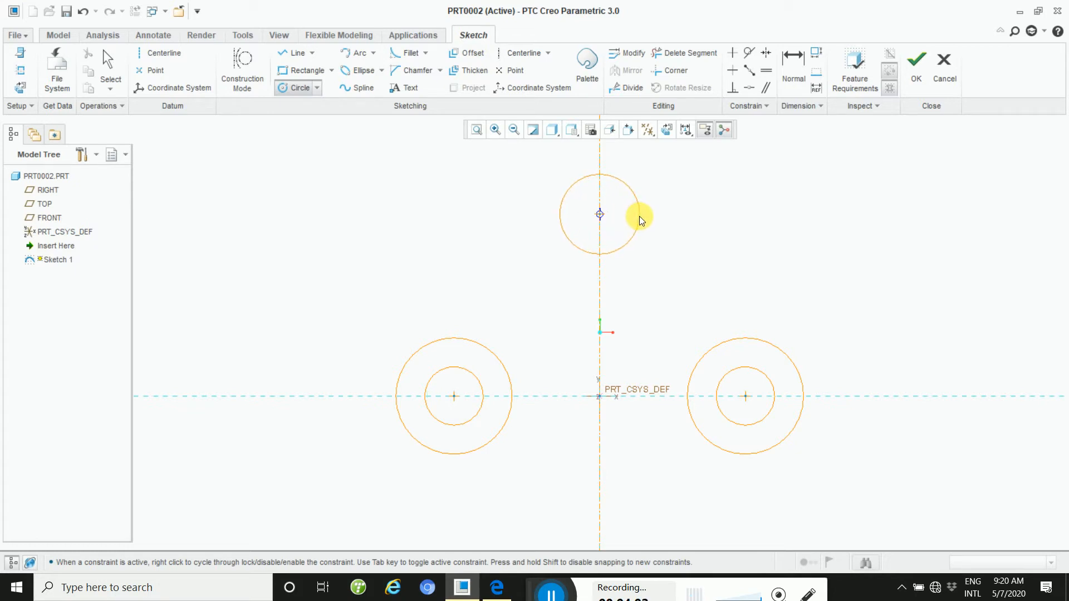
click(640, 216)
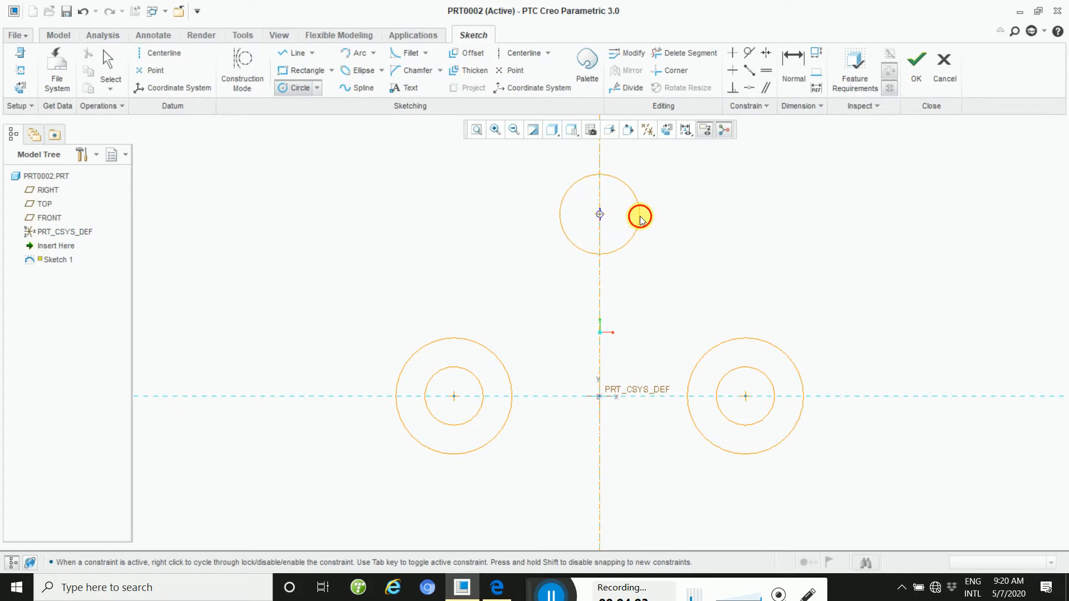
Add a larger concentric circle about 41.5 in diameter around the upper circle and finish circle drawing.
click(600, 214)
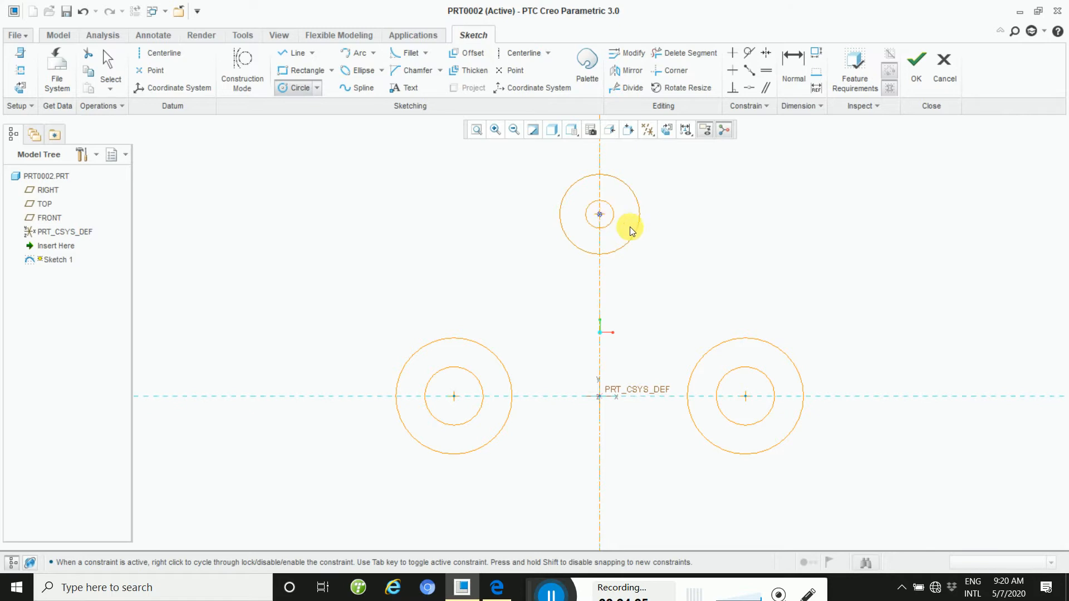
click(663, 234)
scroll(673, 231, up, 1)
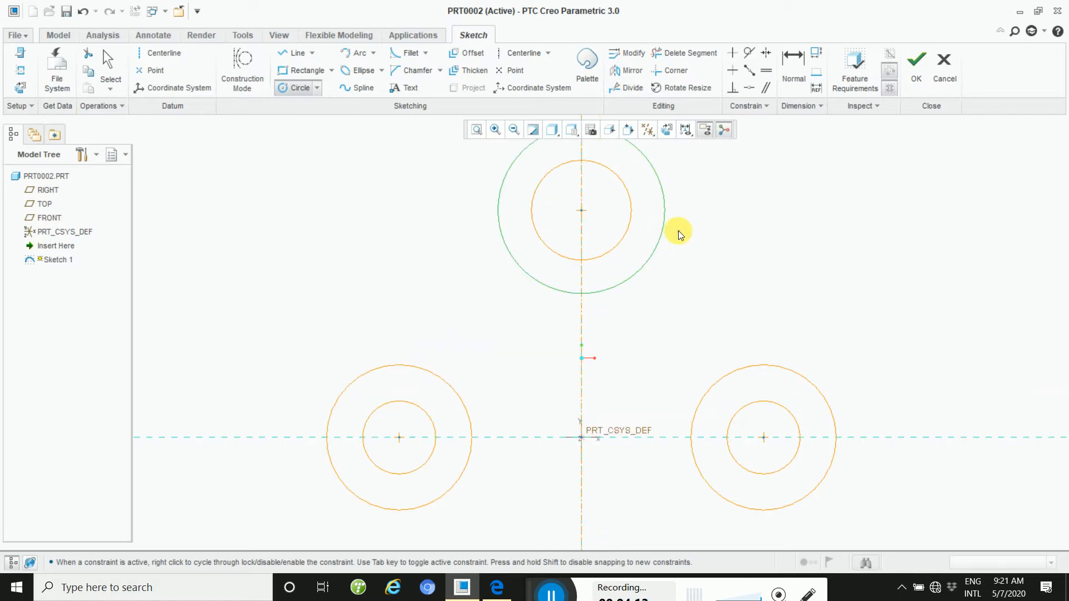
scroll(690, 245, up, 1)
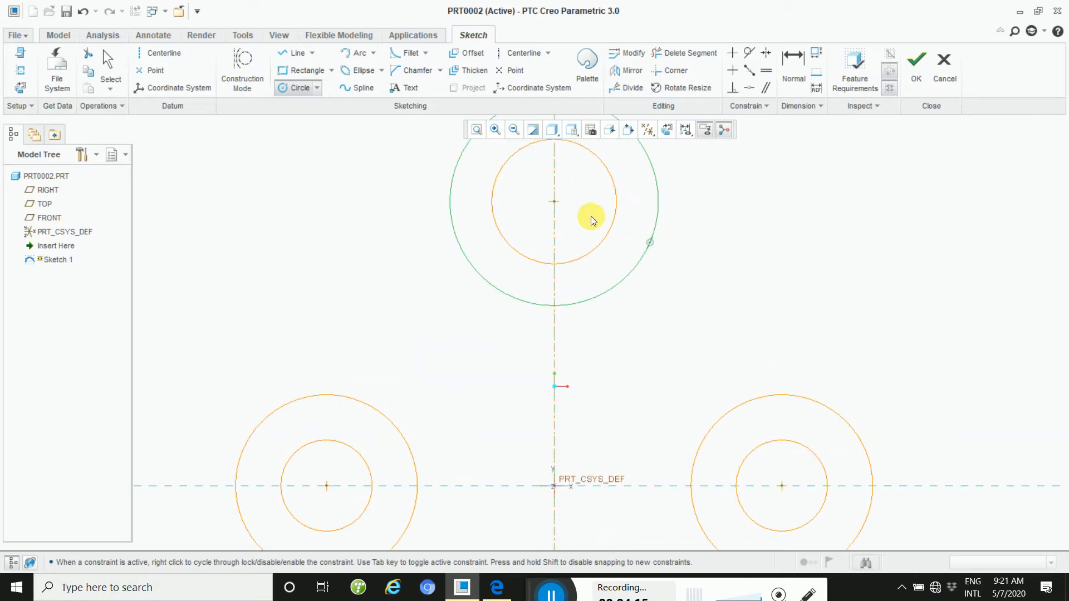
click(484, 133)
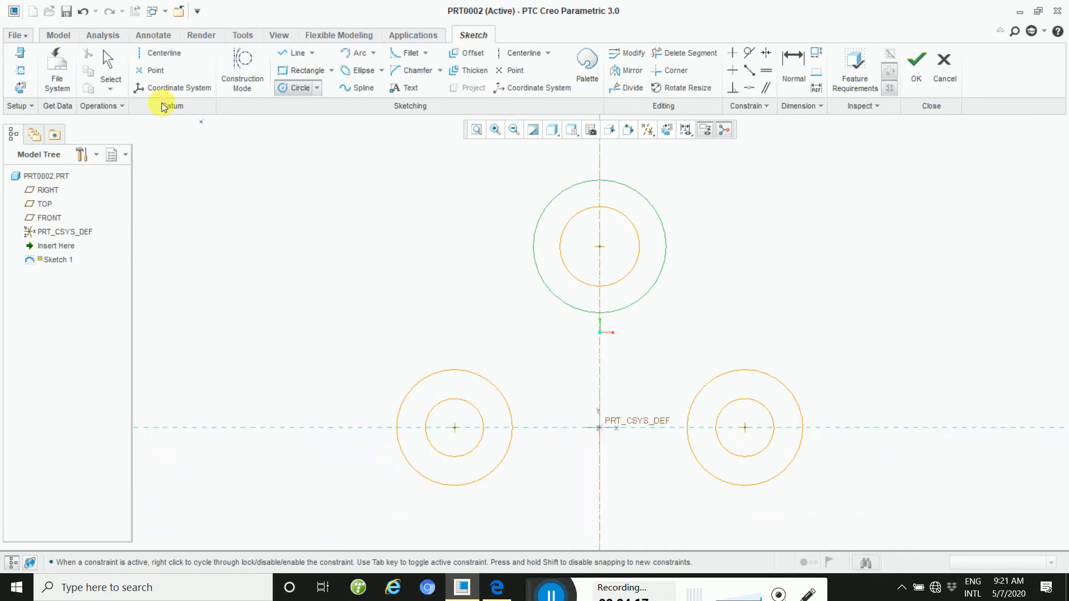
click(111, 71)
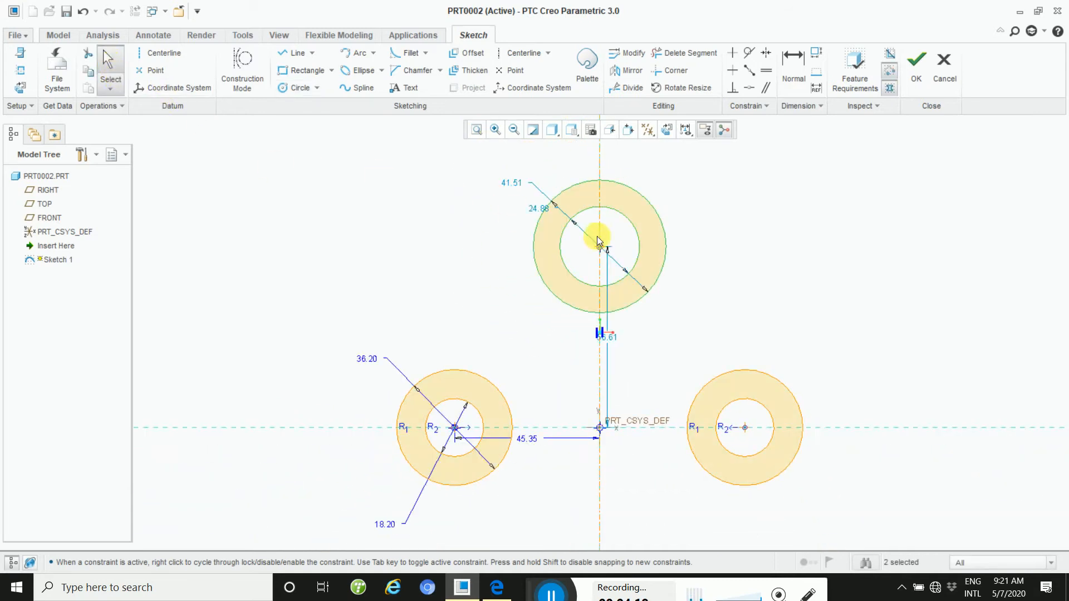
Place the upper inner circle's diameter dimension clear of the geometry and set it to 5.5*2.
drag(540, 210, 454, 255)
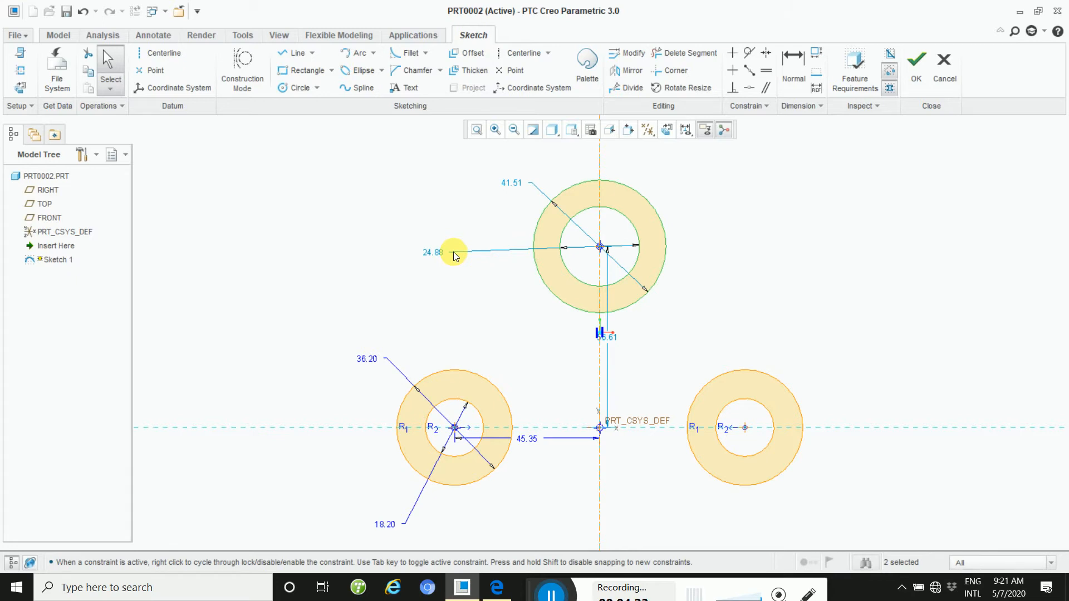
click(436, 255)
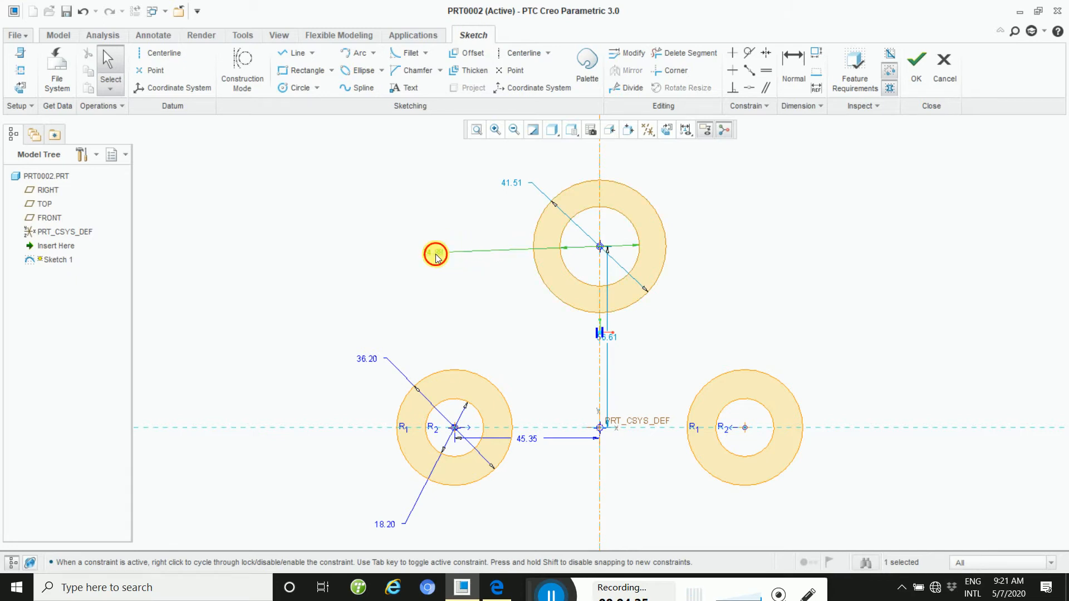
double_click(436, 254)
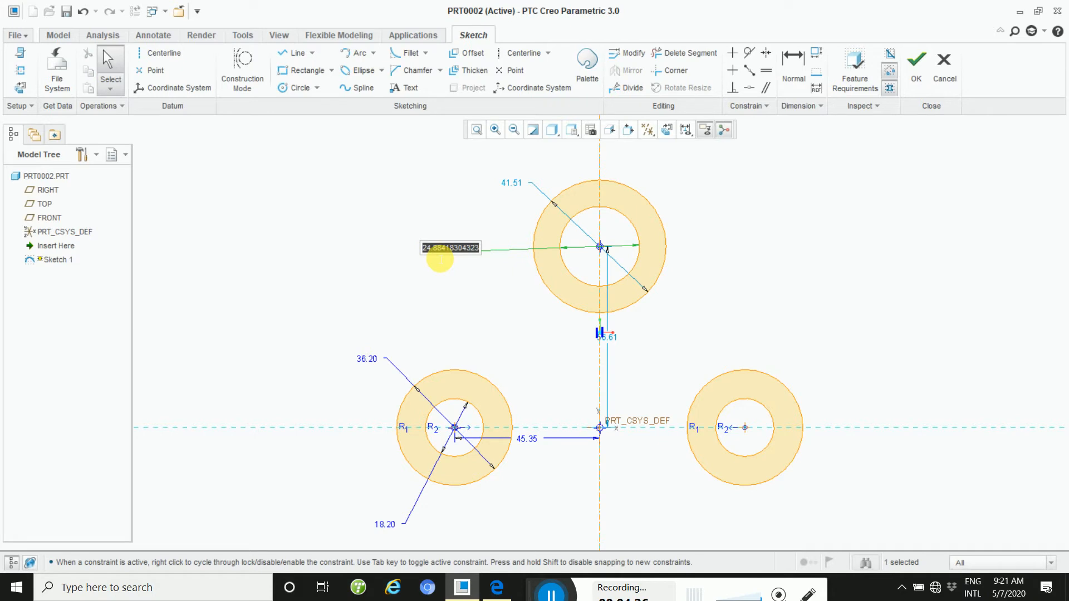
text(5.5)
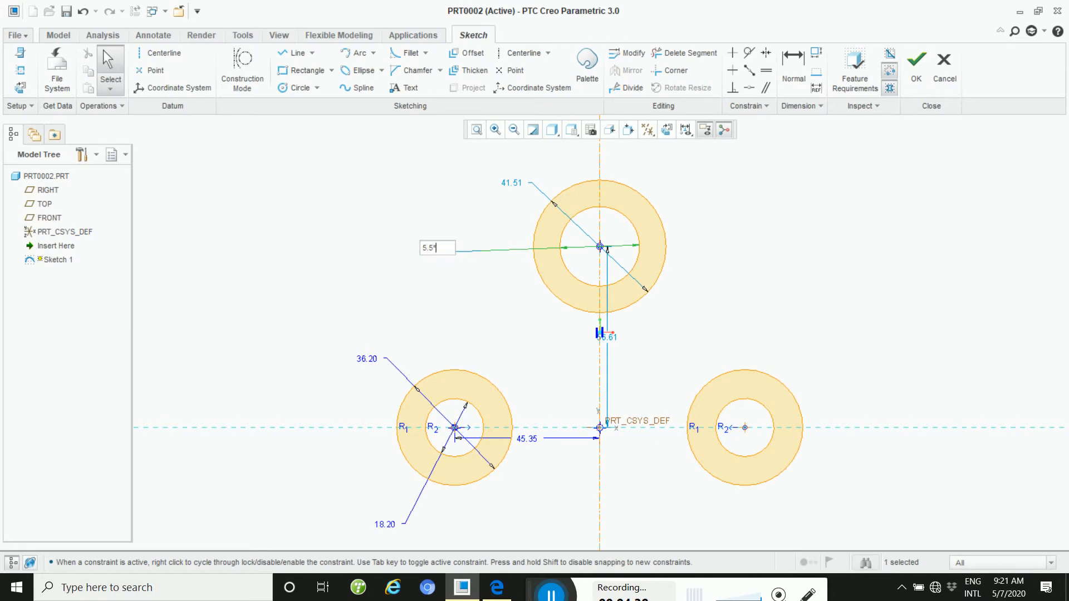
key(Return)
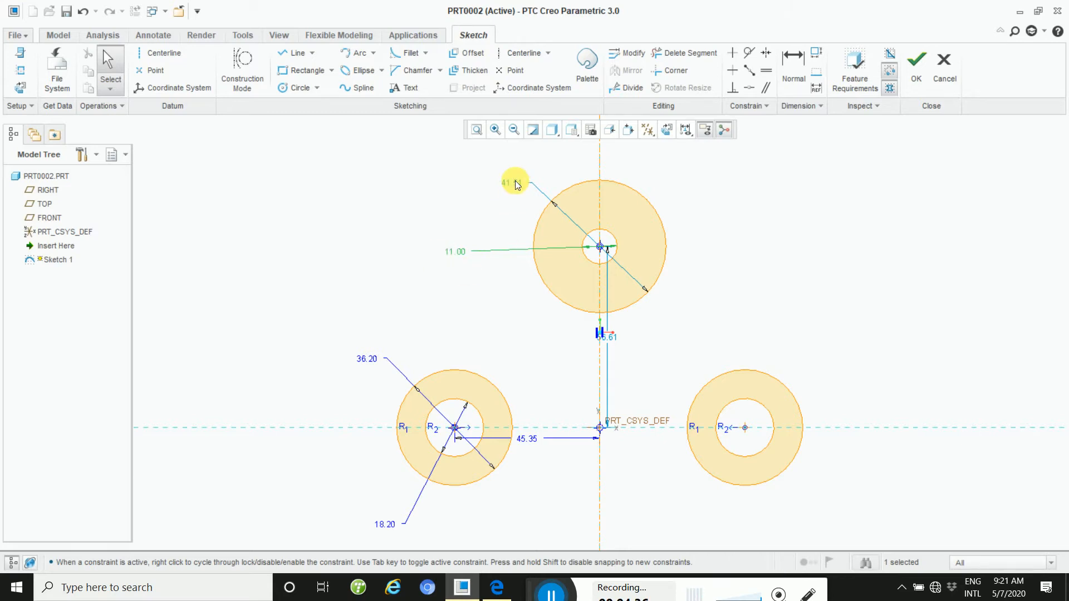
Set the upper outer circle's diameter to 11.1*2.
double_click(516, 182)
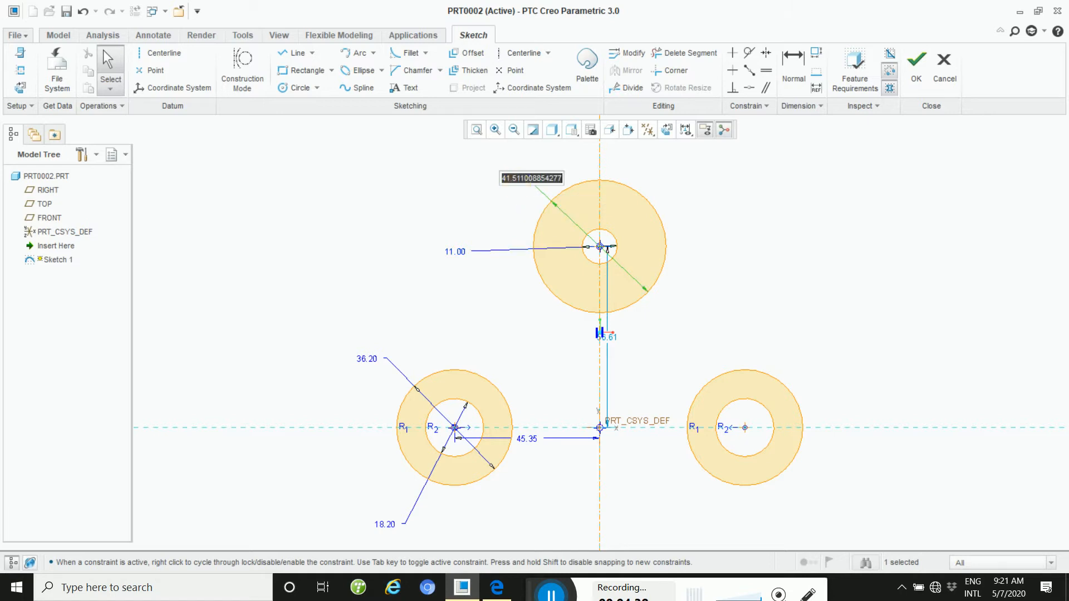
text(11.1)
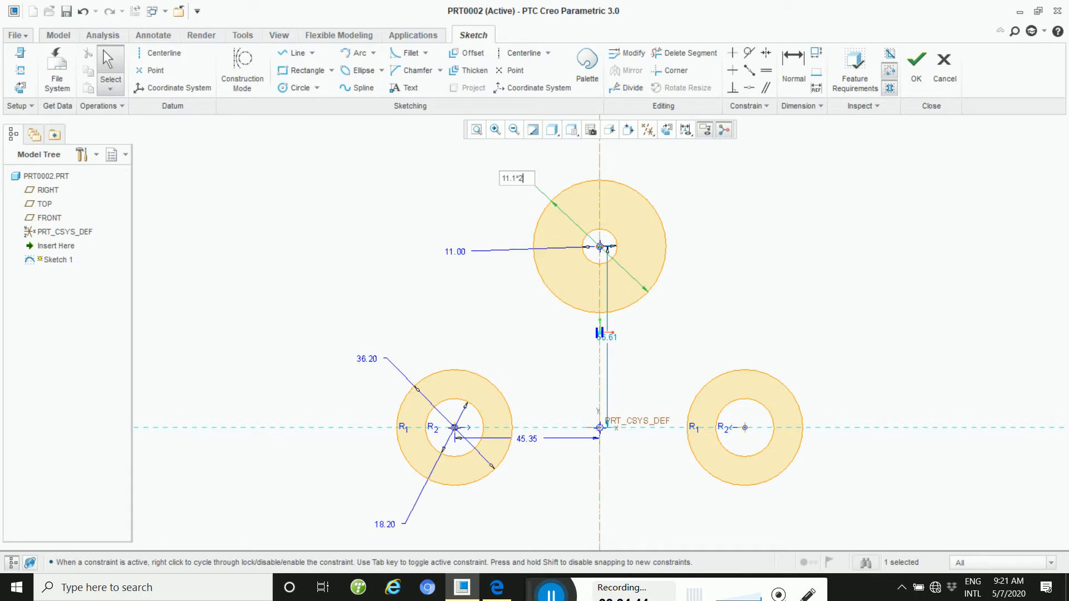
text(*2)
key(Return)
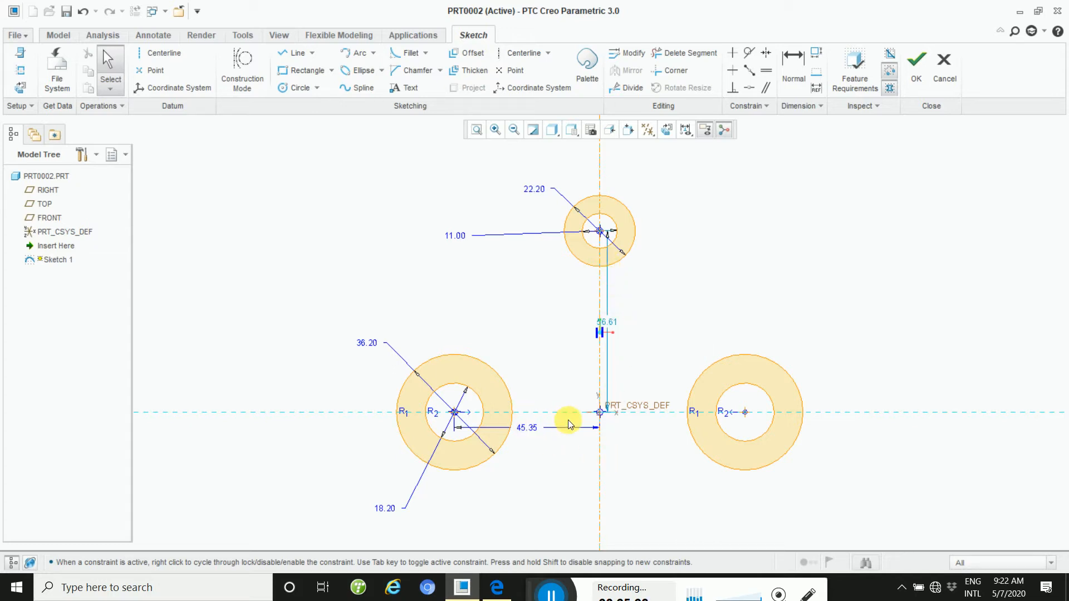
Check the PDF drawing, set the upper circles' height above the horizontal reference to 104.8, and place that dimension clear of the sketch.
click(497, 587)
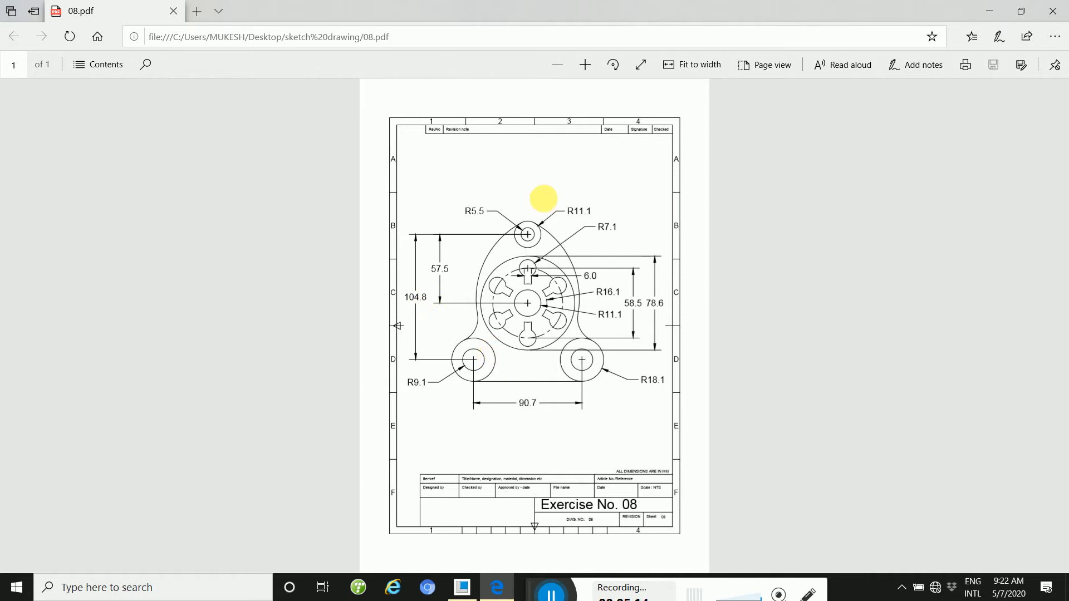
click(478, 594)
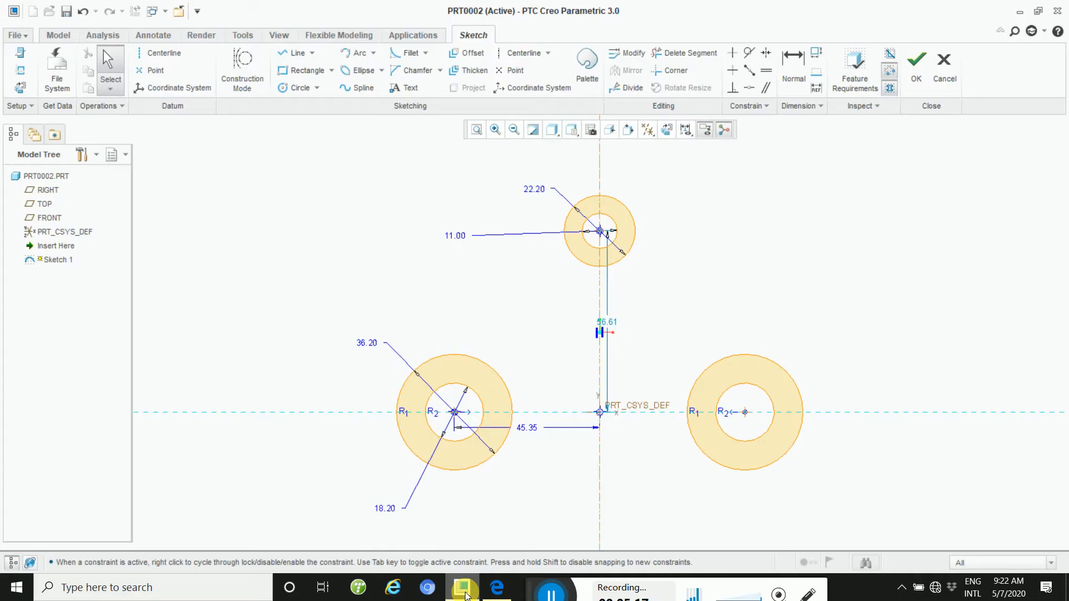
double_click(608, 323)
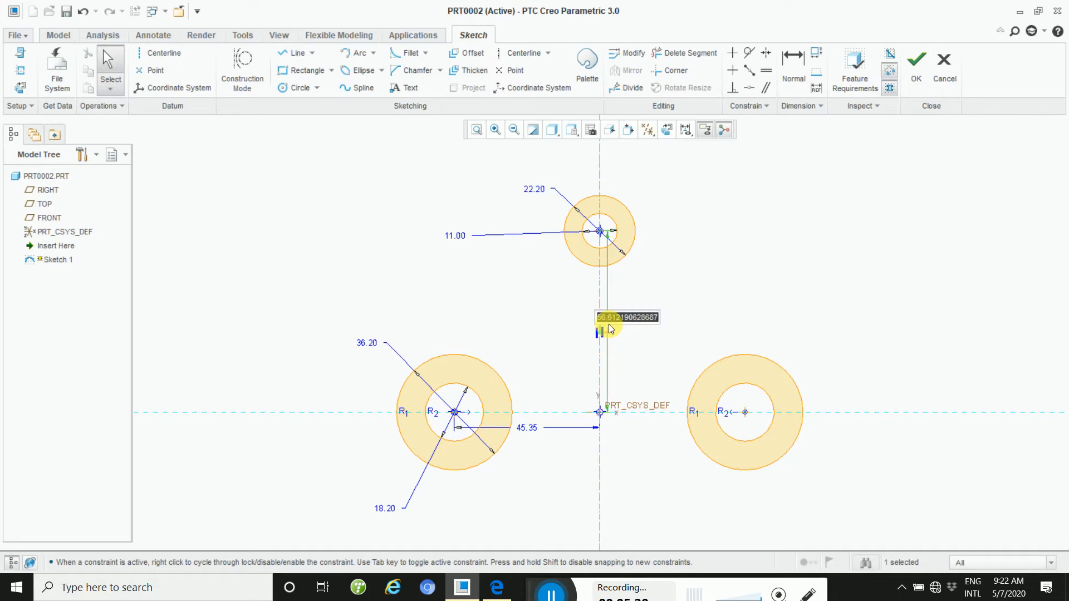
text(104.8)
key(Return)
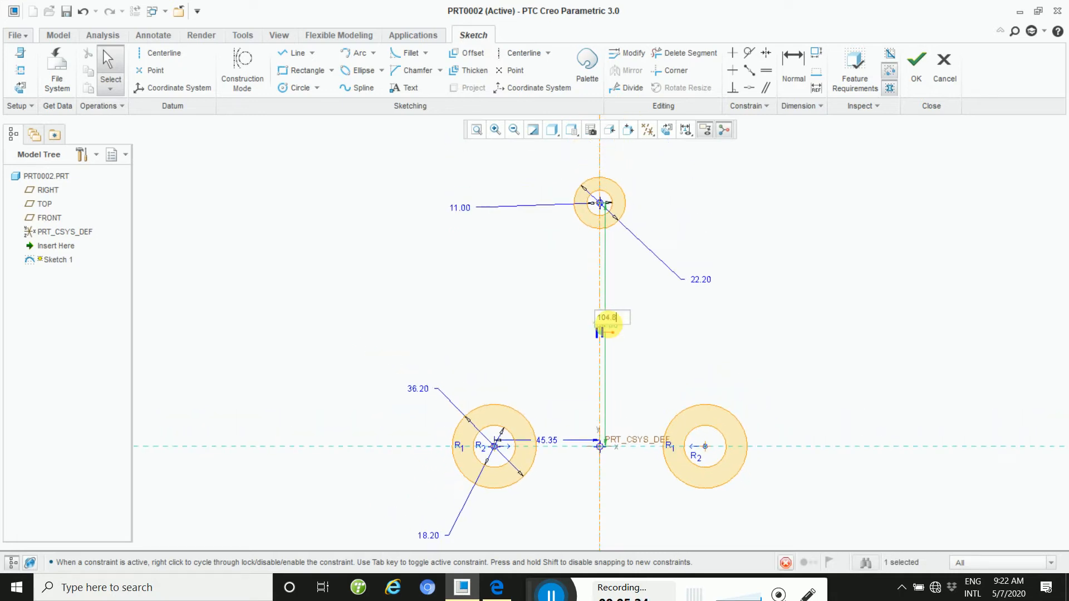
drag(606, 325, 285, 340)
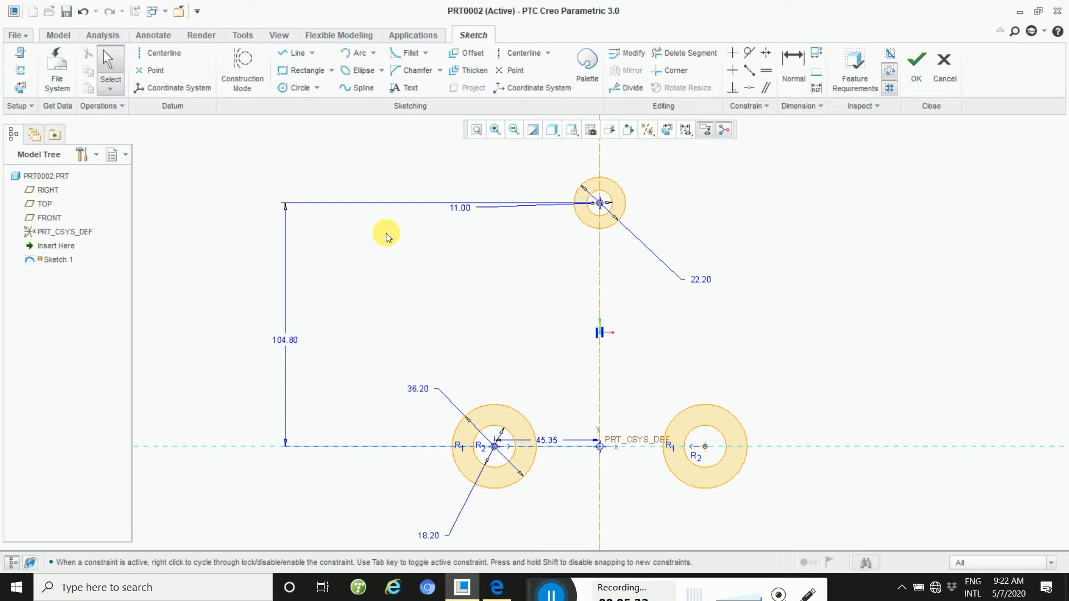
Draw a 3-point arc of about 70.7 radius from the upper outer circle's left side to a point just above the left circles.
click(374, 53)
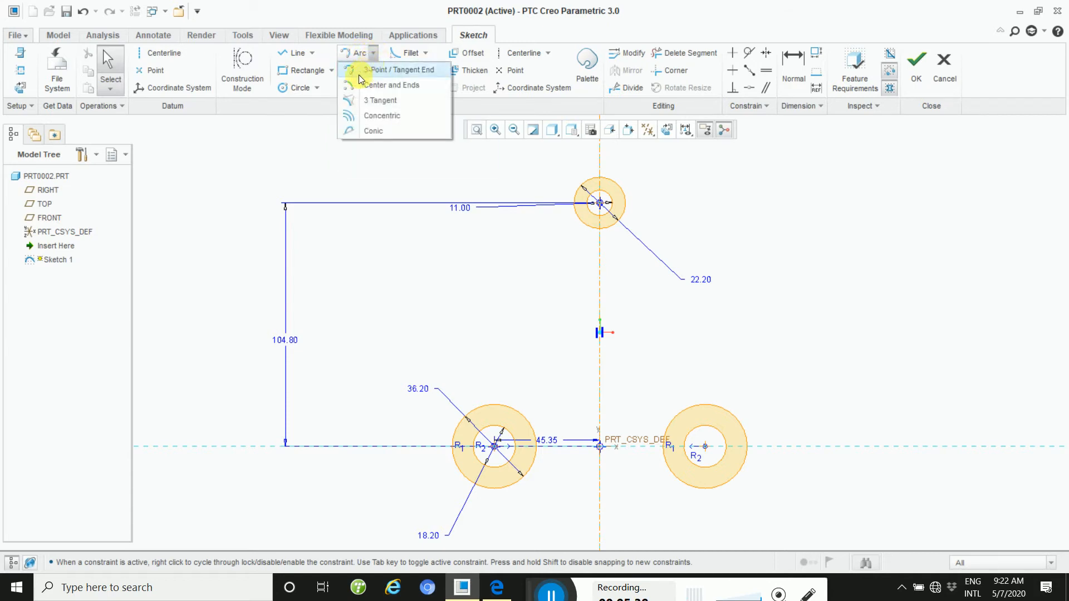
click(361, 73)
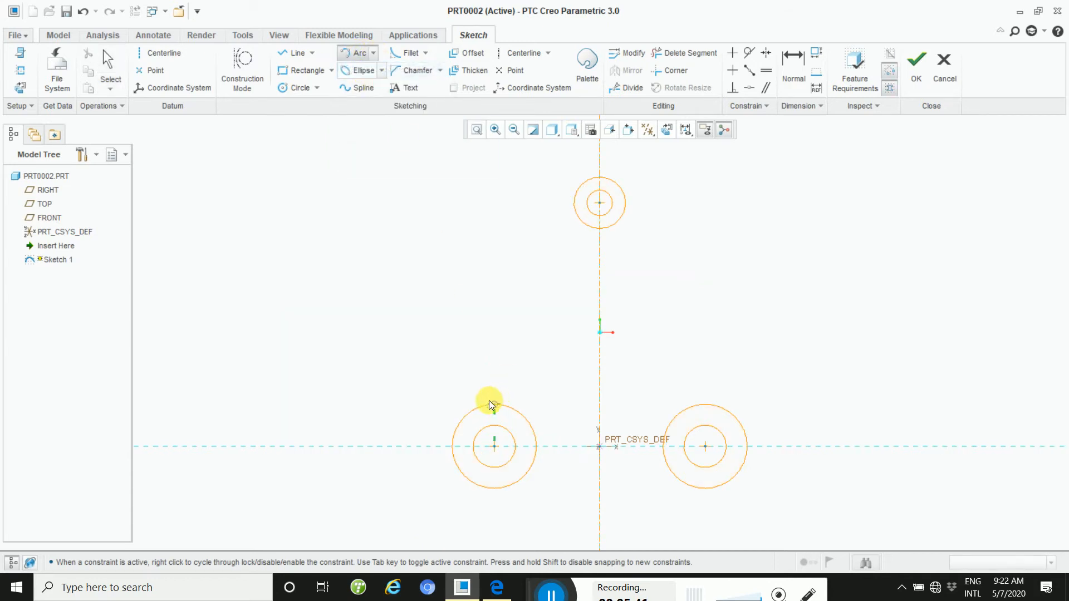
click(574, 193)
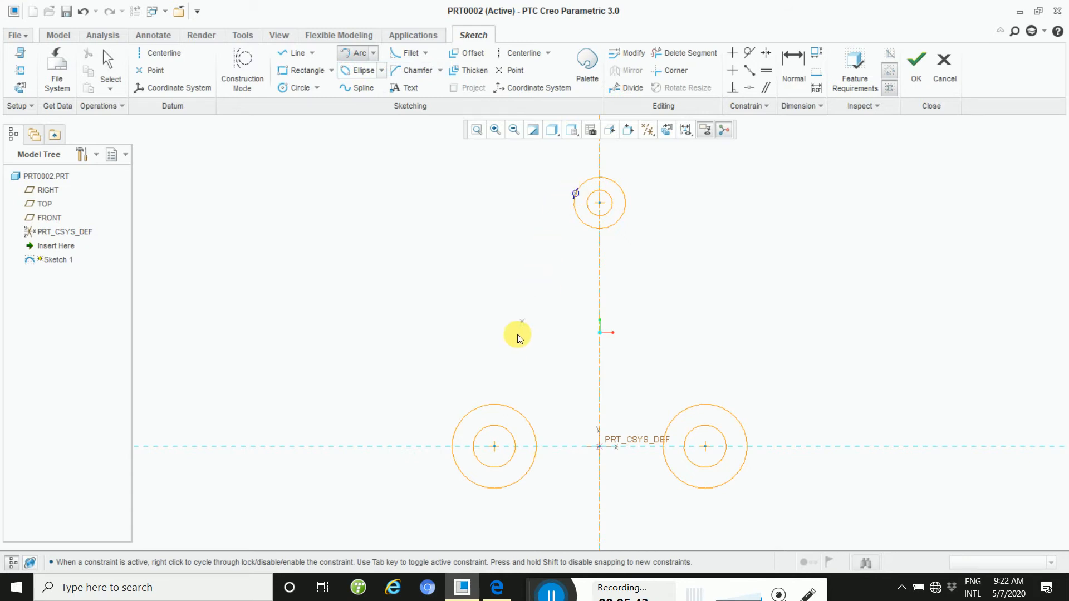
click(499, 368)
click(498, 312)
scroll(475, 311, up, 1)
middle_click(476, 312)
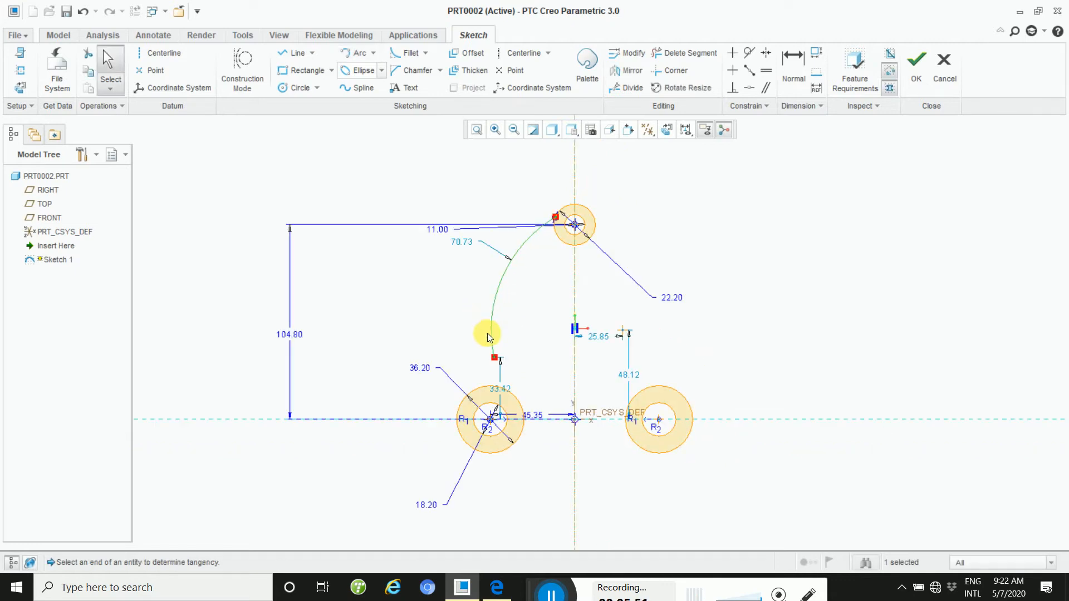
Draw a 3-point arc from the long left arc's lower end to the upper-left edge of the lower-left outer circle.
scroll(518, 310, down, 2)
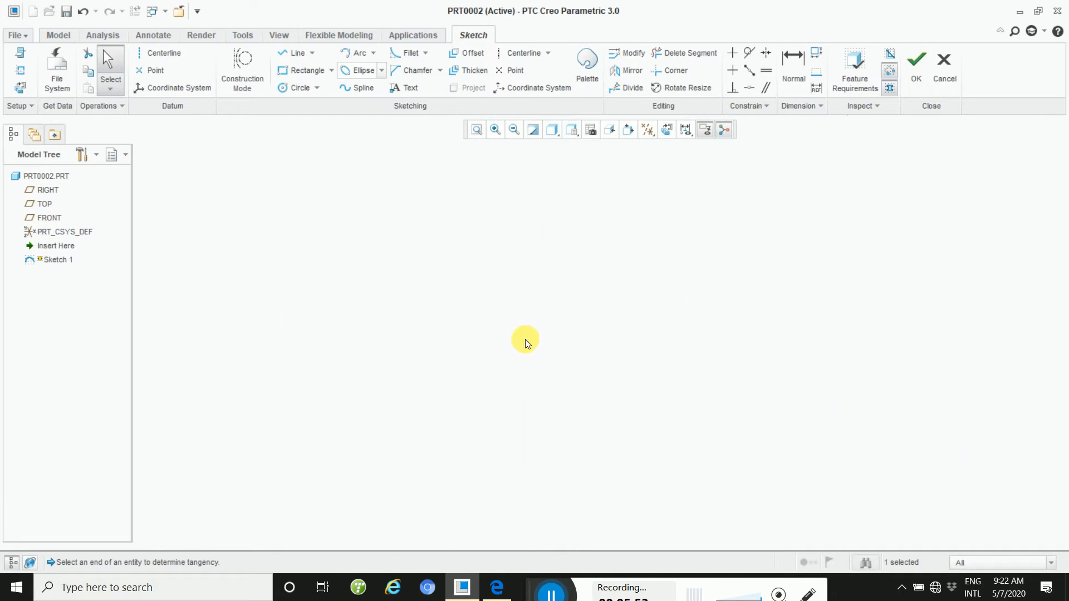
click(476, 131)
click(359, 52)
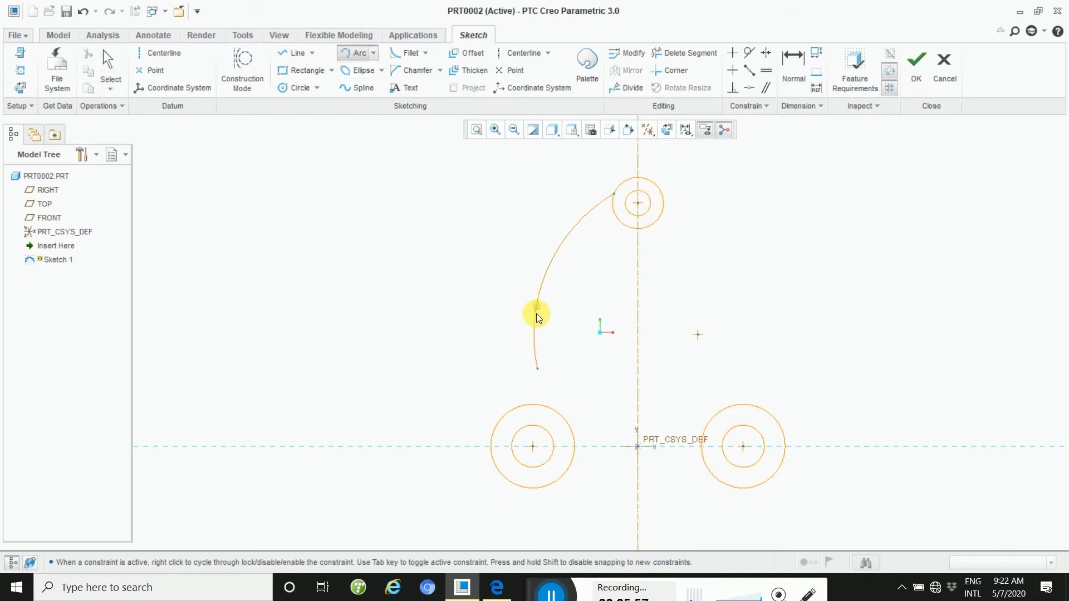
click(538, 370)
click(505, 416)
click(527, 390)
middle_click(558, 392)
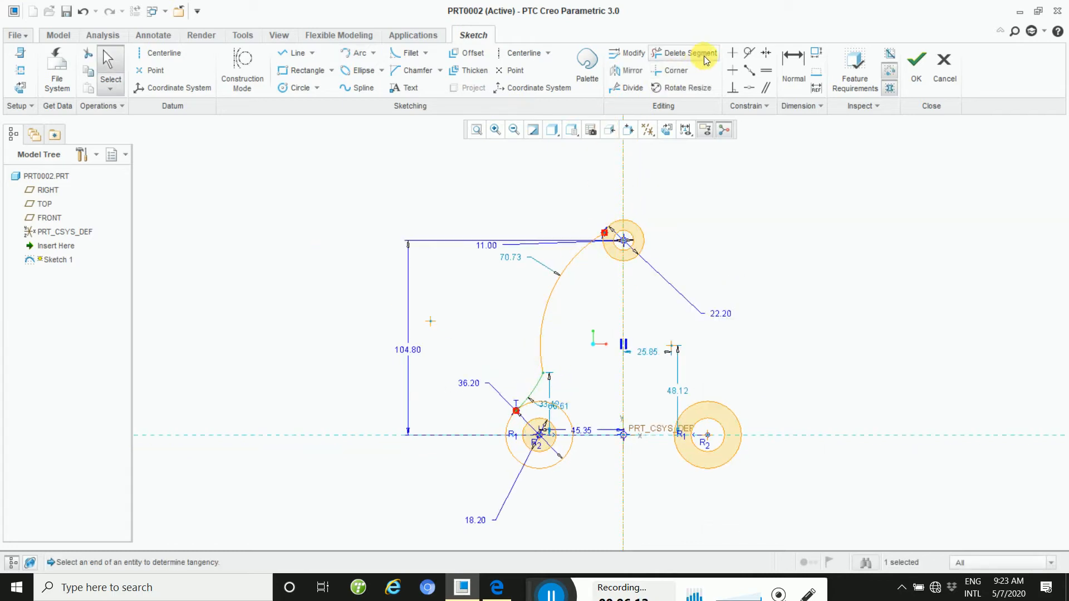
Make the short lower arc tangent to the long left arc.
click(749, 54)
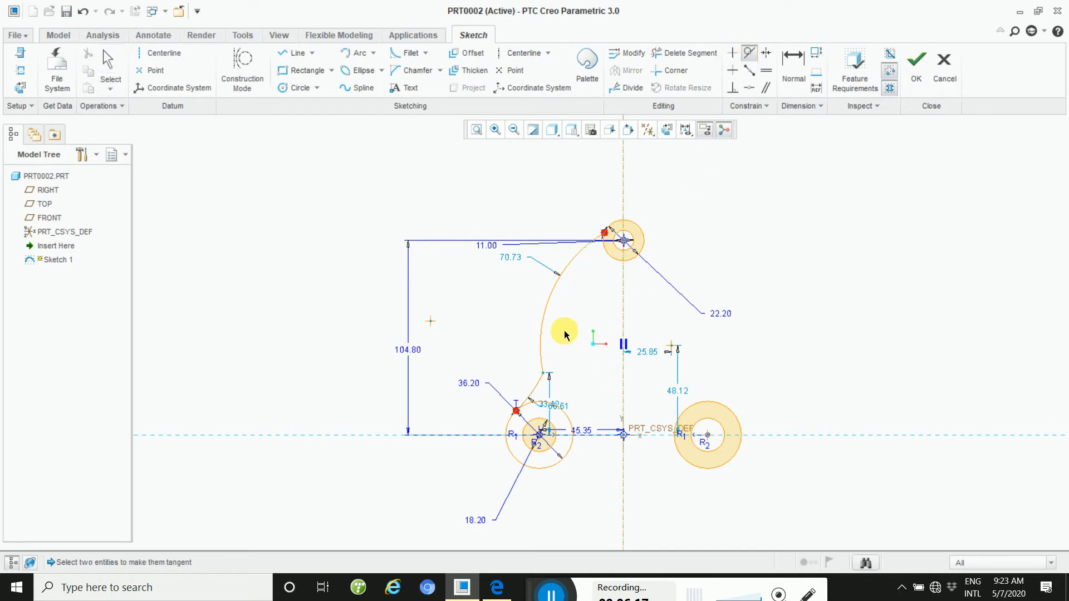
click(540, 382)
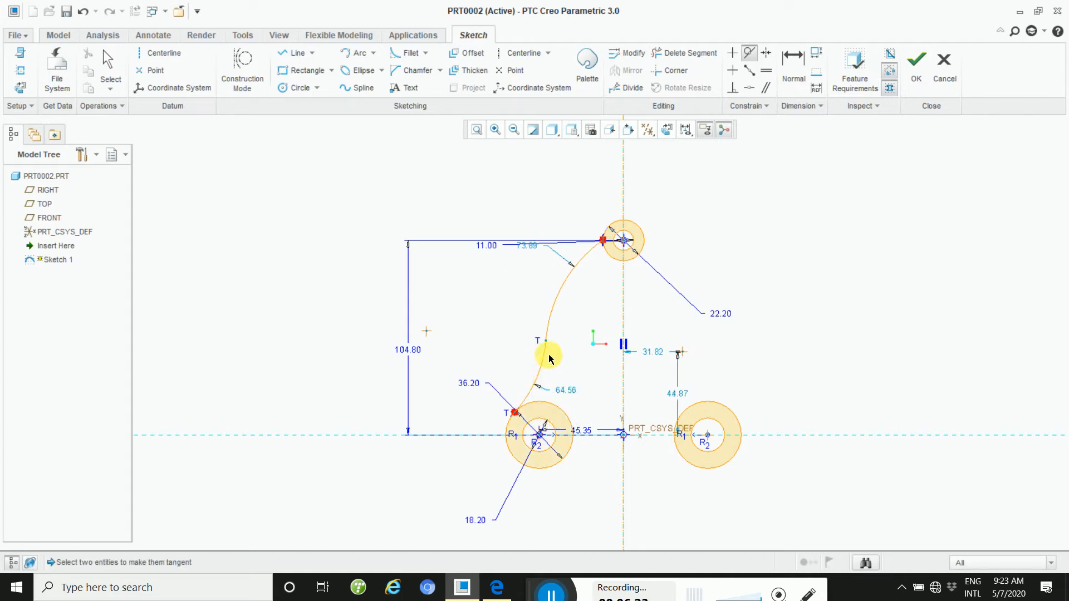
click(508, 307)
click(504, 355)
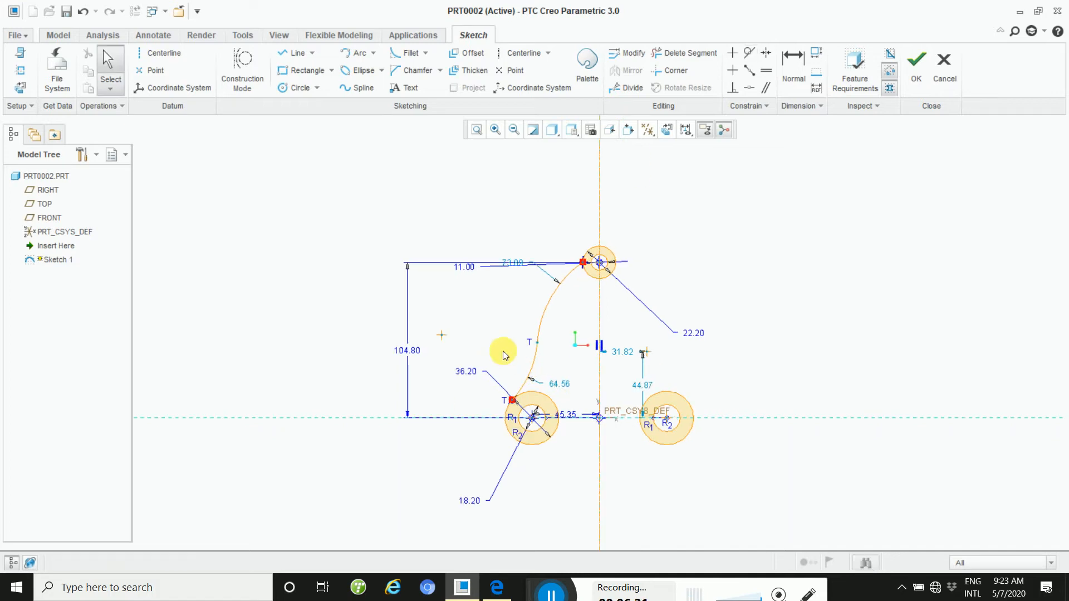
Reshape the short left arc to about 31.2 radius by lowering its junction, and place its radius dimension clear of the geometry.
drag(542, 370, 524, 388)
click(476, 330)
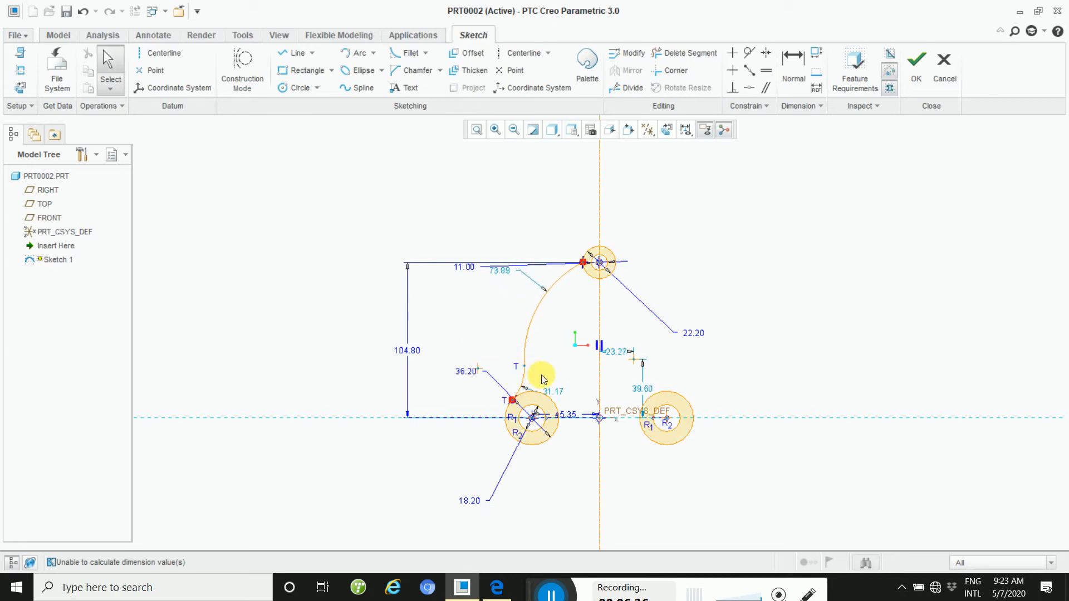
scroll(551, 383, down, 2)
drag(539, 394, 554, 376)
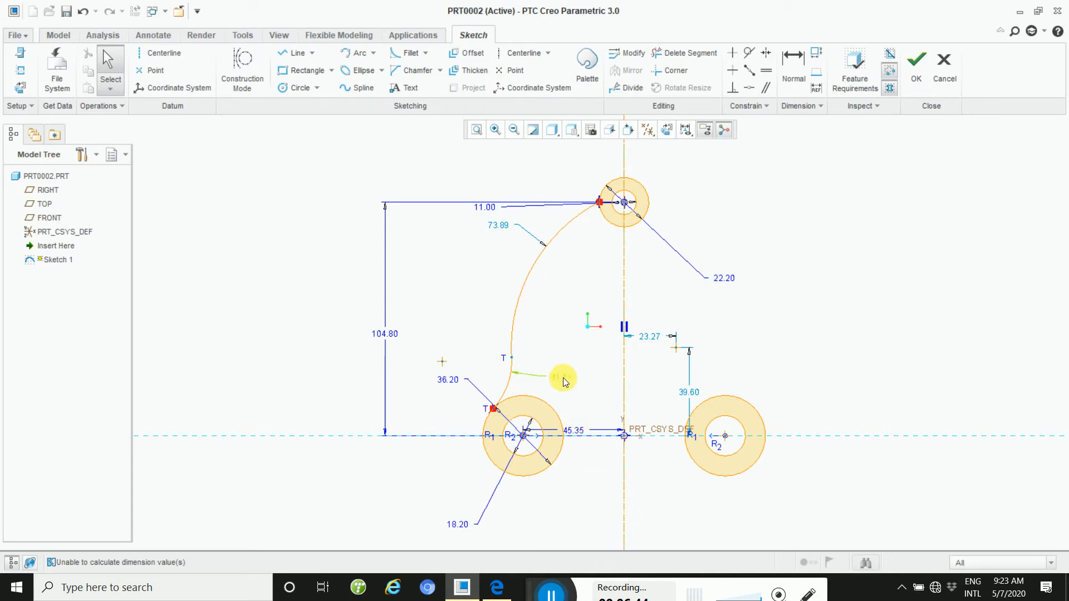
mouse_move(562, 381)
mouse_down()
mouse_move(557, 370)
mouse_move(569, 384)
mouse_up()
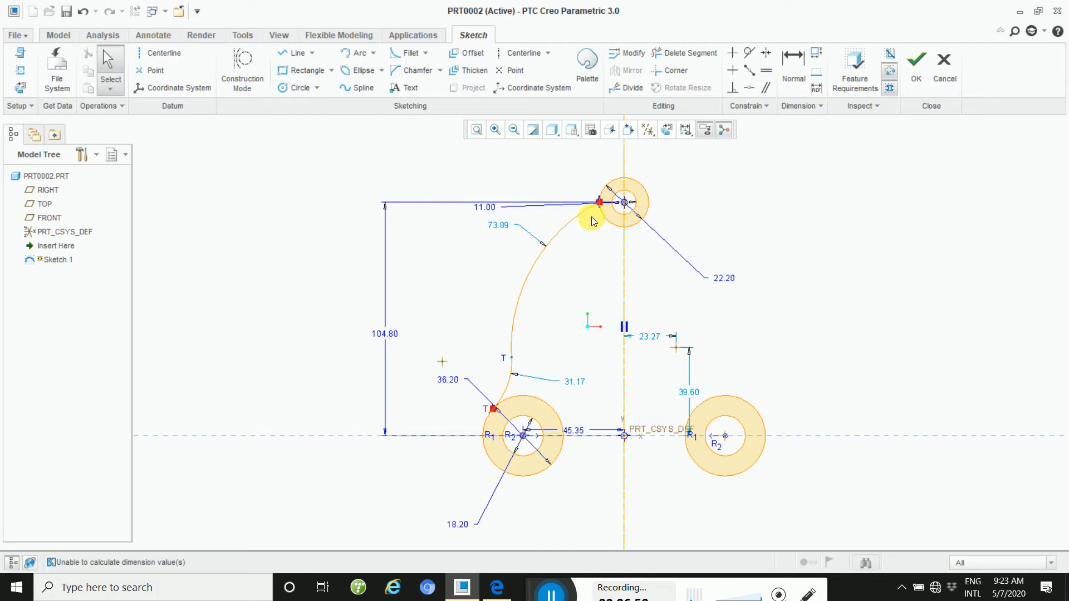
Make the long left arc tangent to the upper outer circle.
click(750, 52)
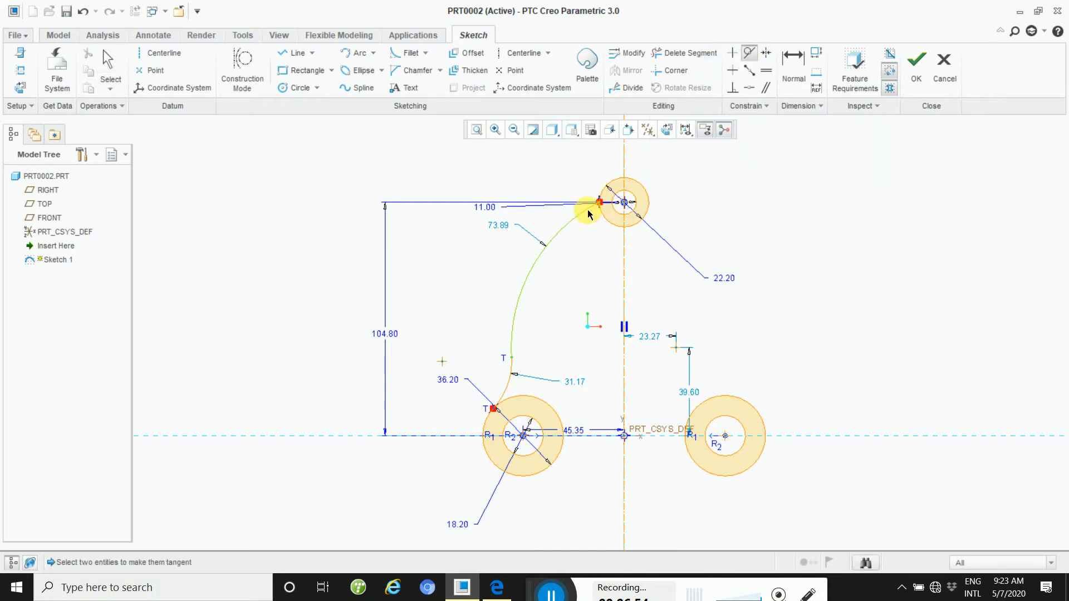
click(588, 211)
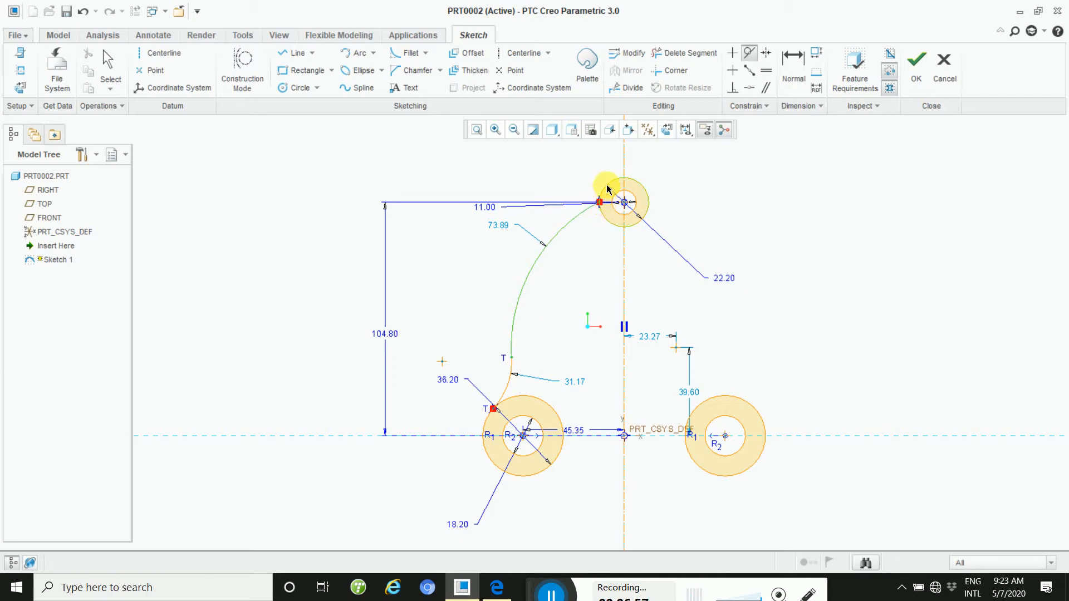
click(603, 190)
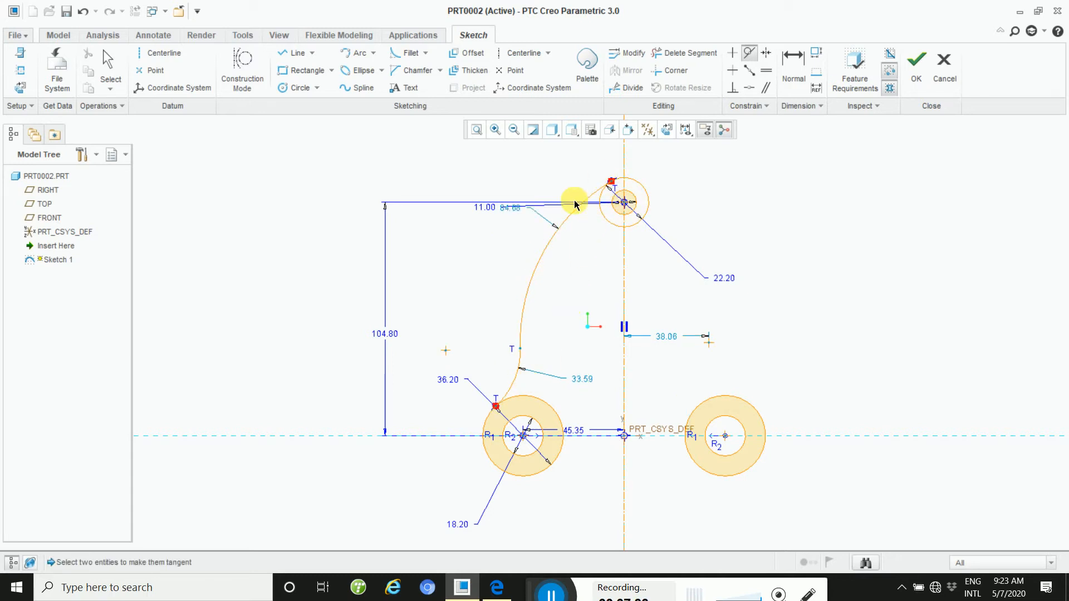
middle_click(496, 286)
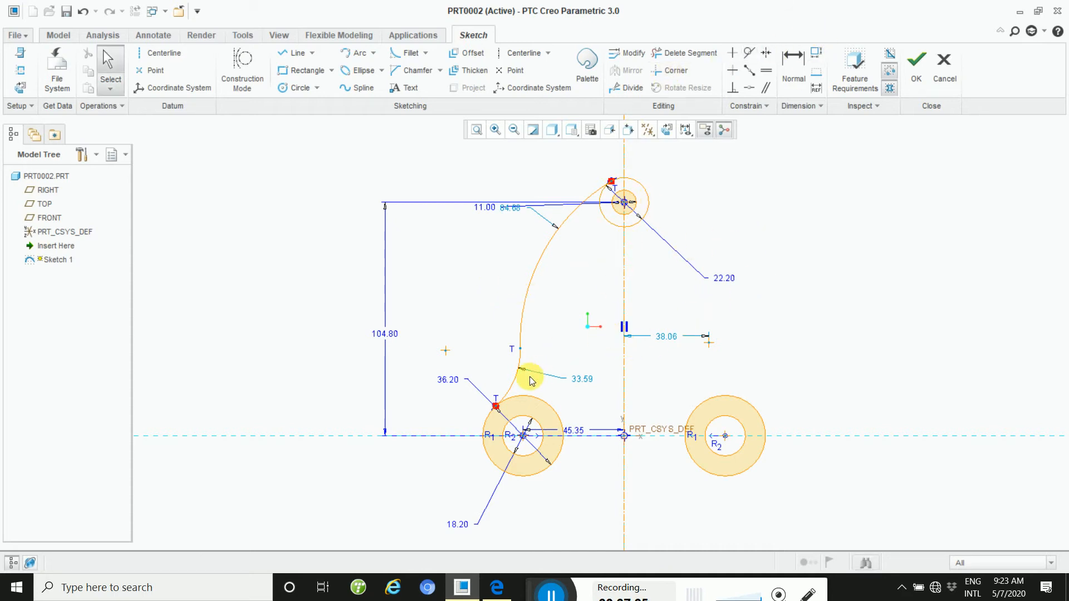
Mirror the short and long left arcs about the vertical centreline.
click(513, 385)
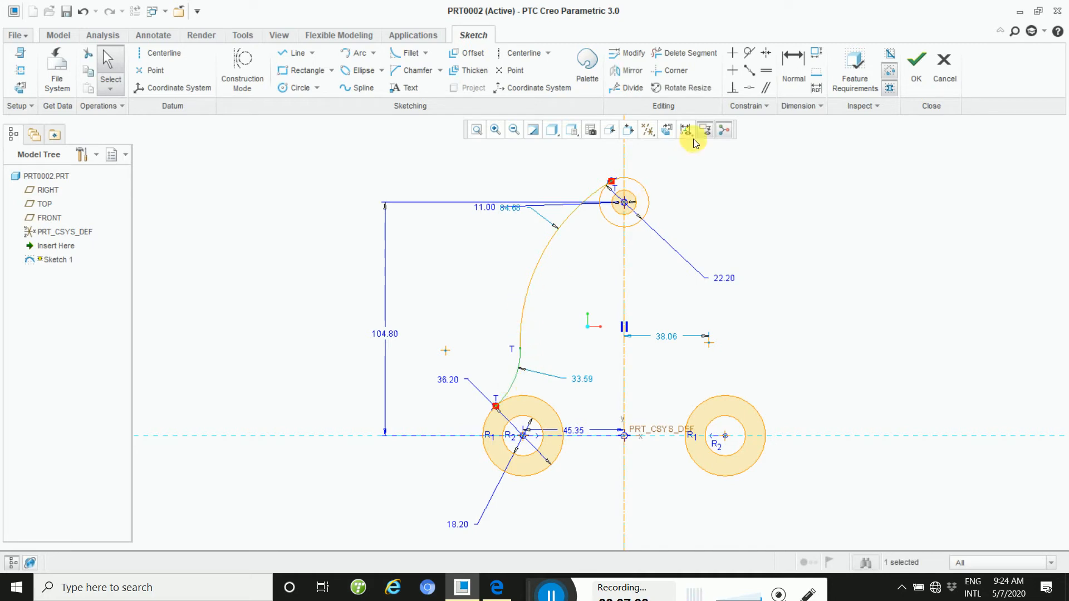
click(625, 71)
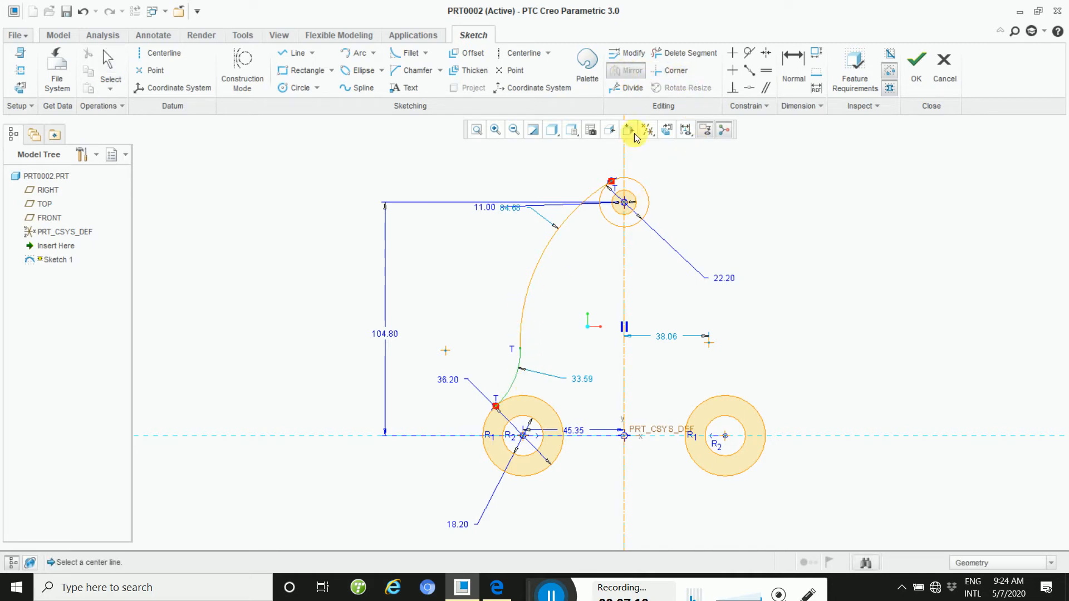
click(623, 250)
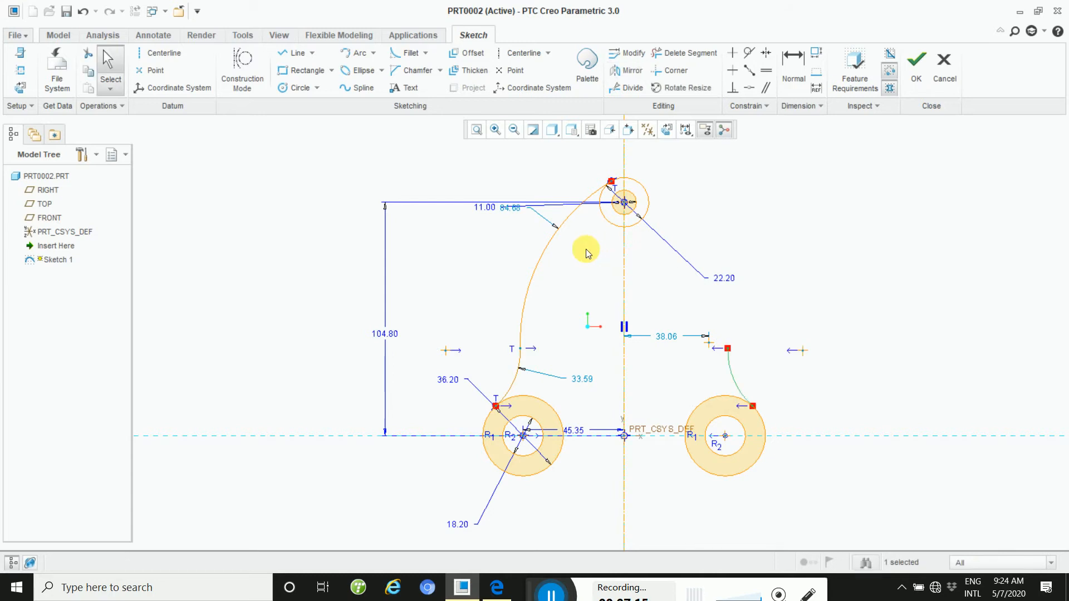
ctrl+click(536, 267)
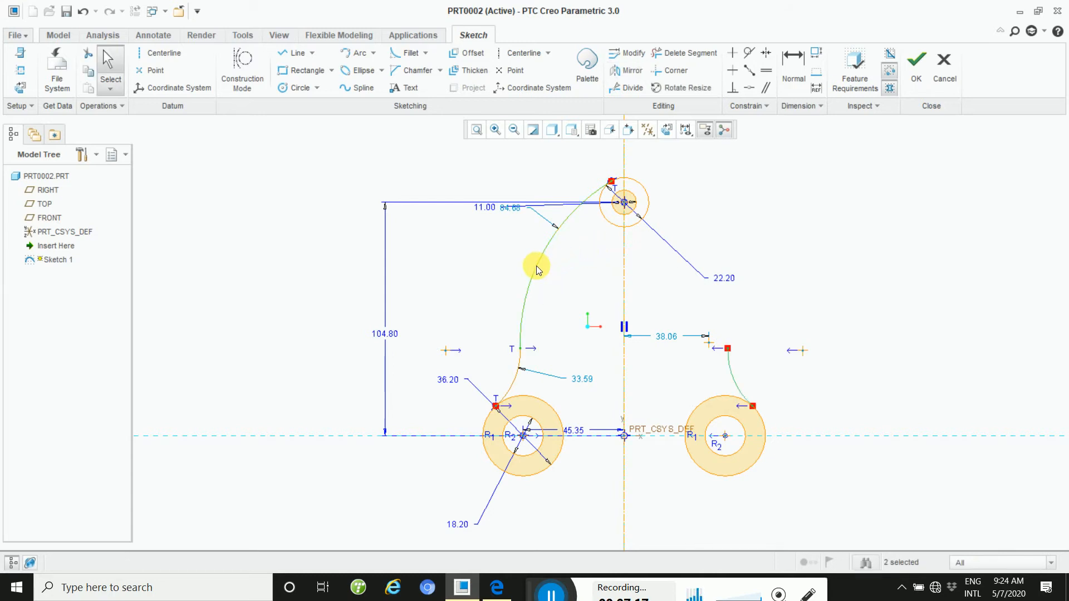
click(633, 71)
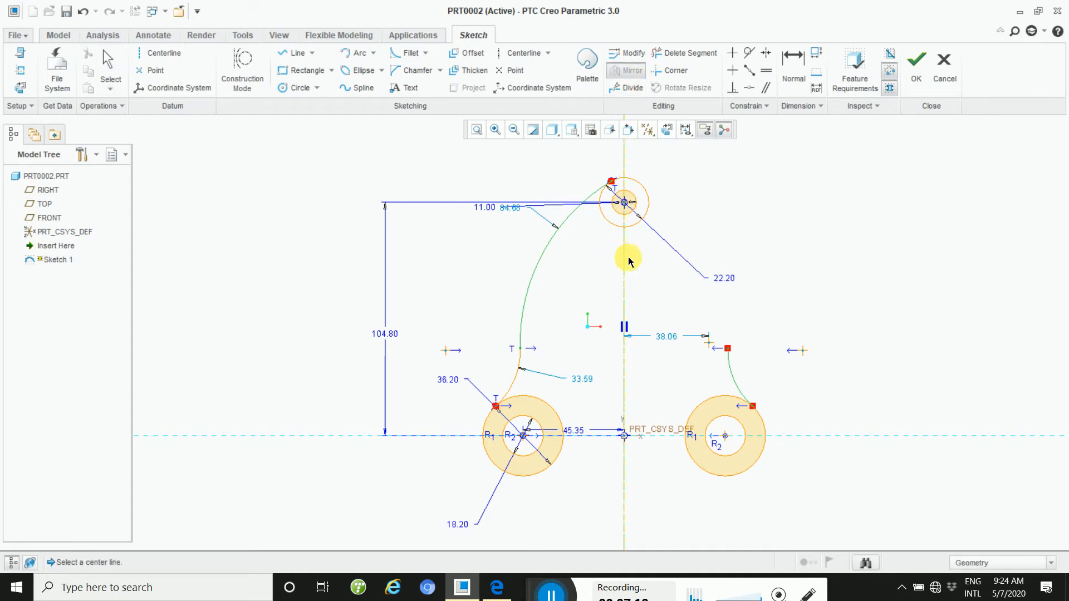
click(625, 256)
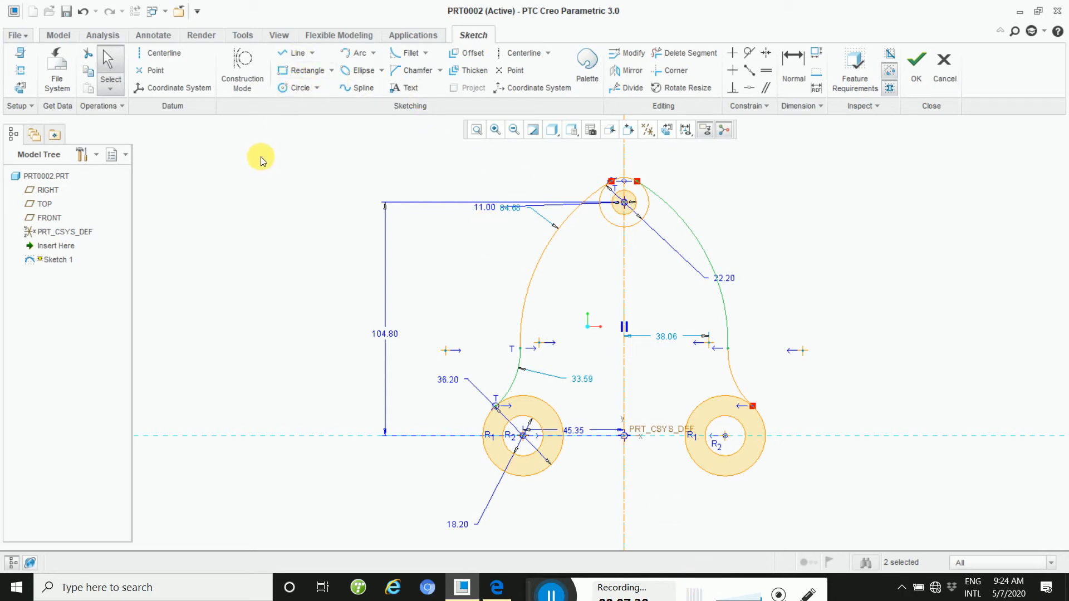
Draw a horizontal line about 92.6 long joining the lowest points of the two lower outer circles.
right_click(272, 171)
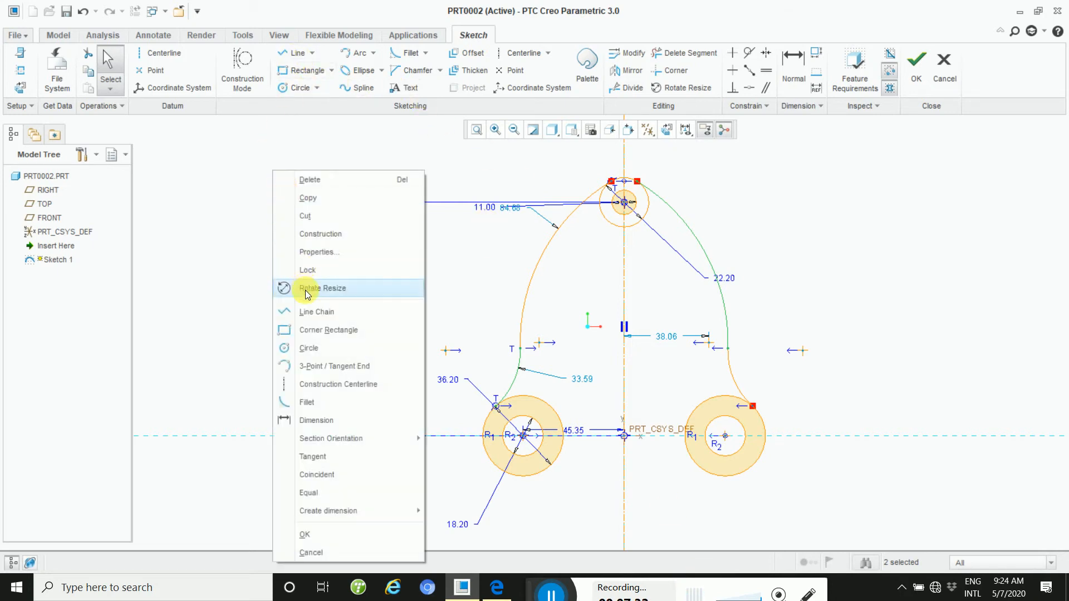
click(312, 312)
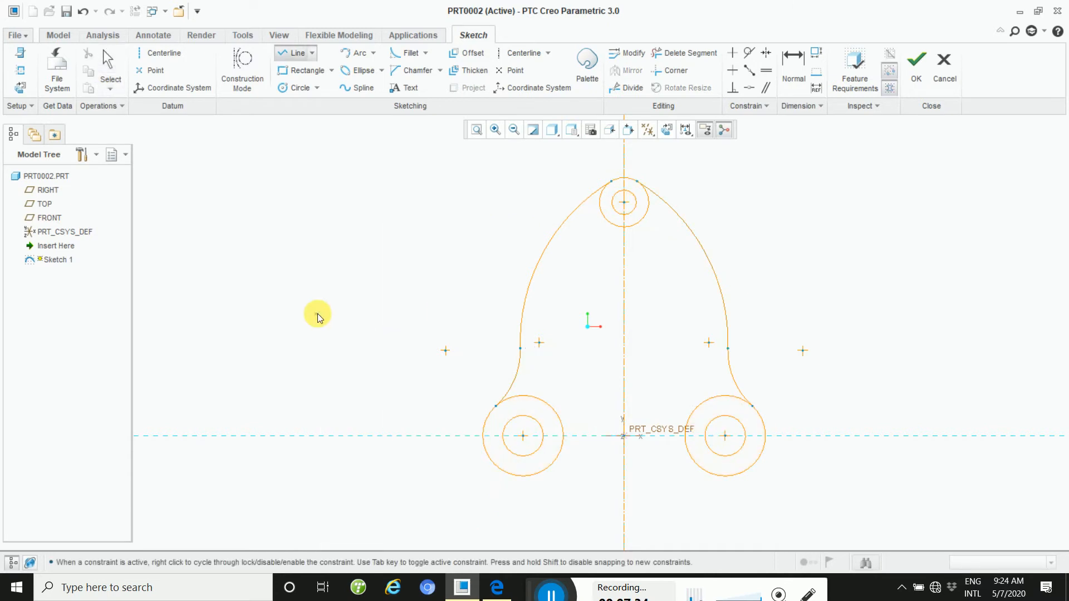
click(524, 482)
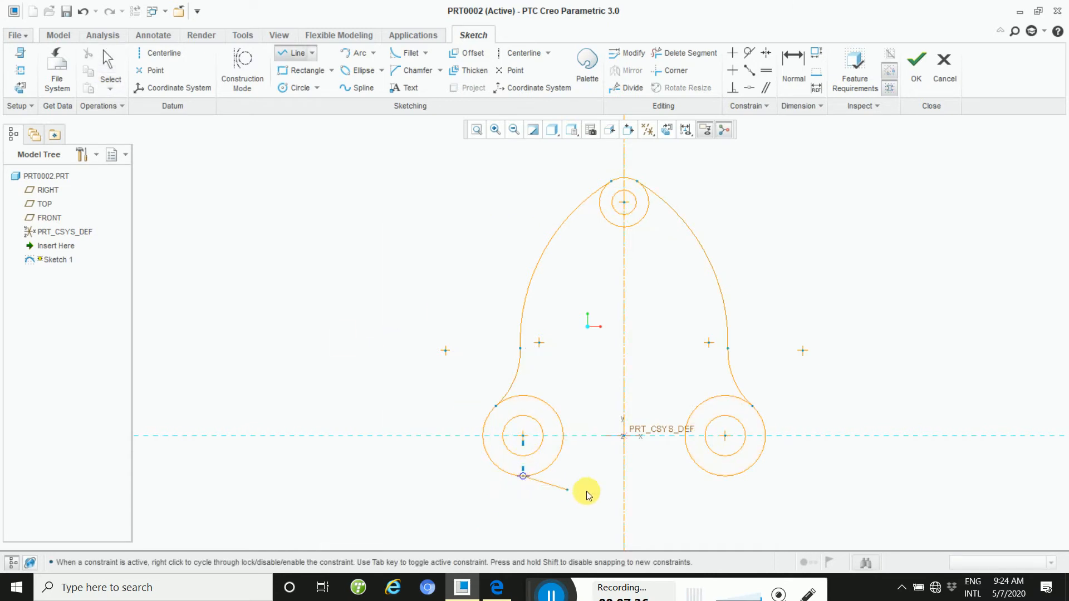
click(729, 477)
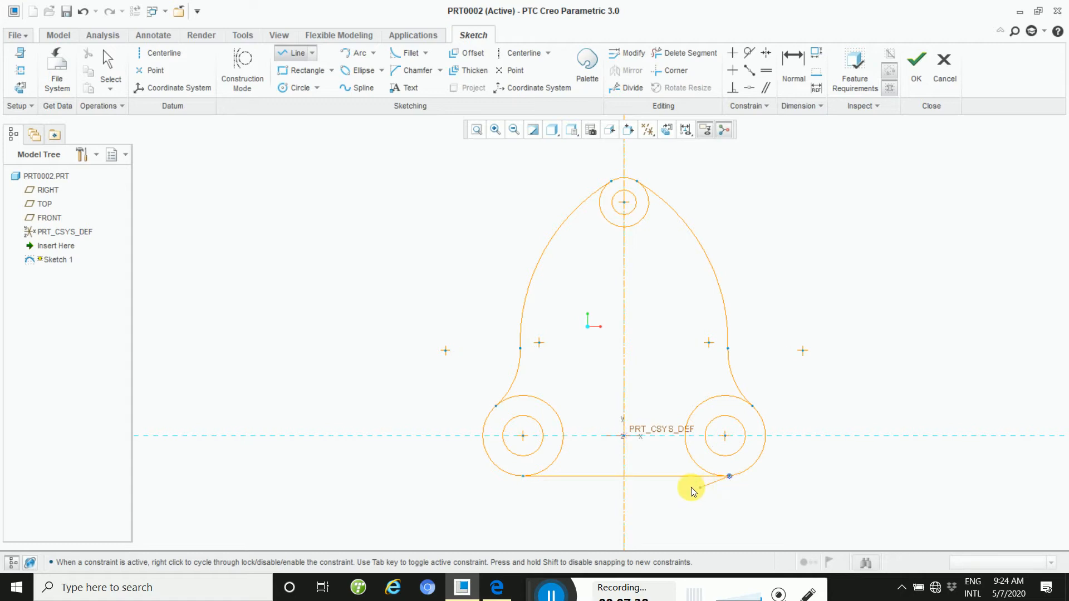
middle_click(663, 463)
scroll(662, 463, down, 2)
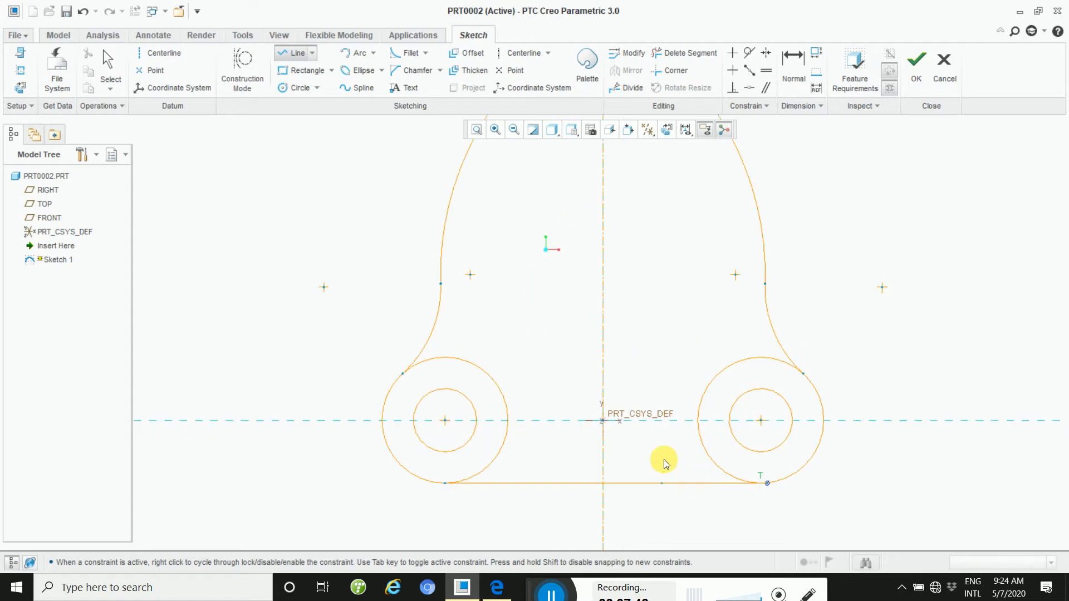
scroll(935, 281, up, 2)
middle_click(934, 281)
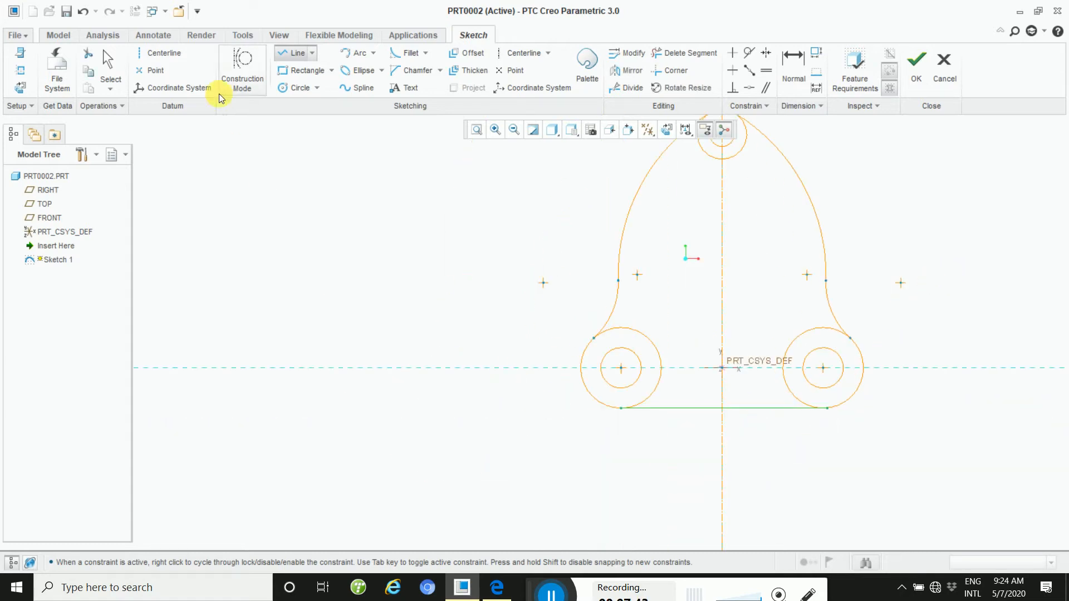
click(112, 65)
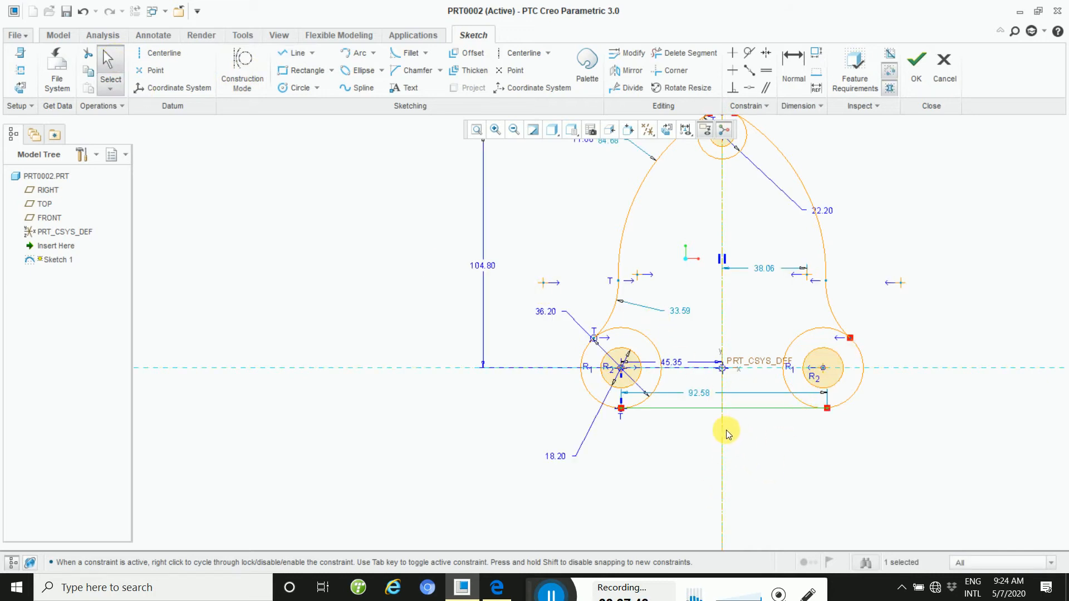
Set the bottom line's length to 90.75 and place its dimension below the profile.
double_click(702, 395)
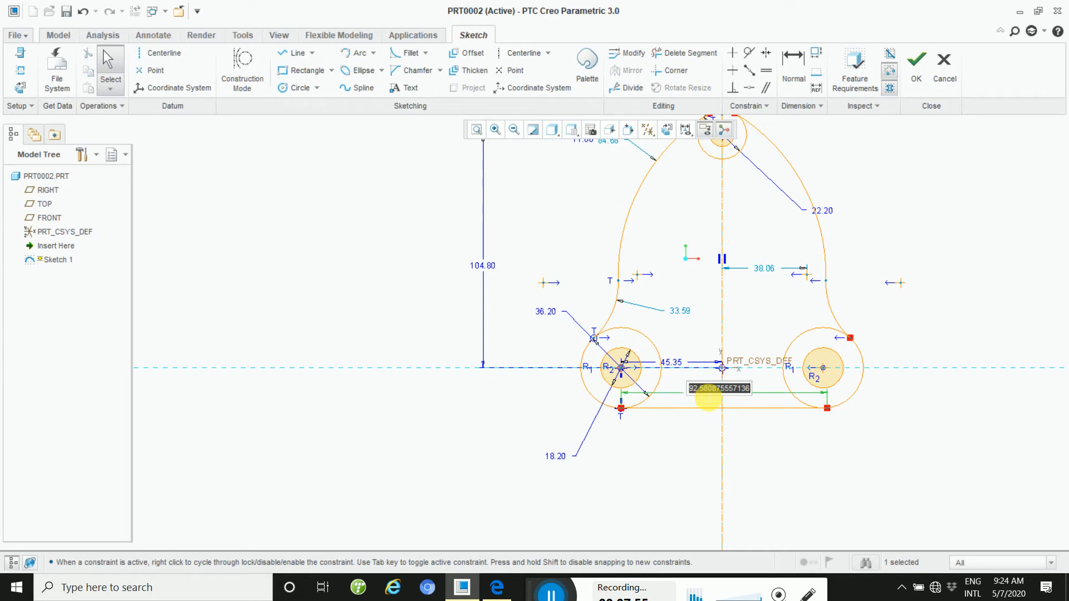
text(90)
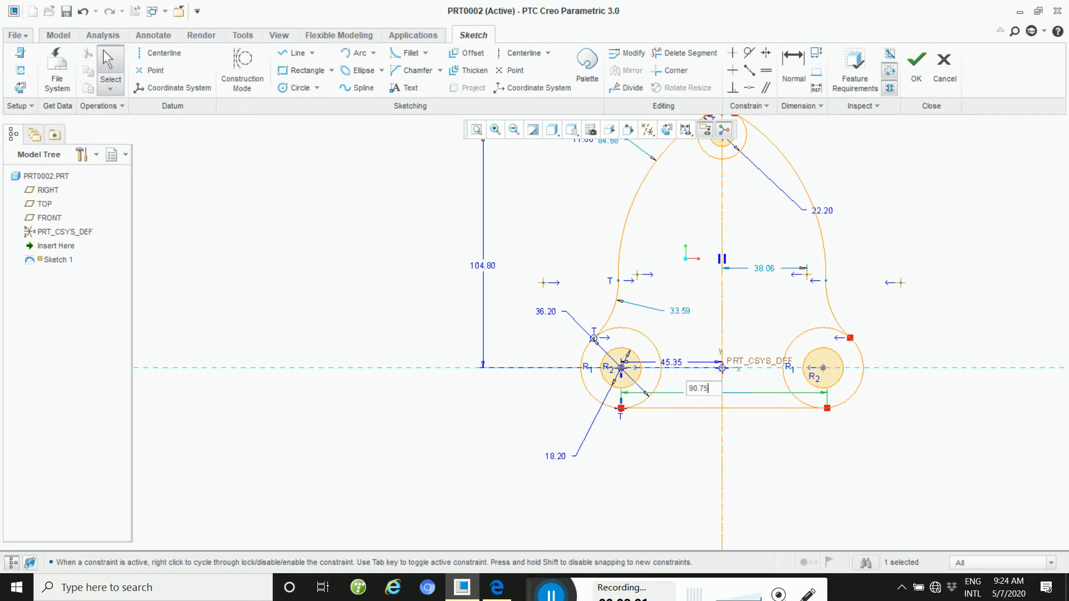
text(.75)
click(703, 397)
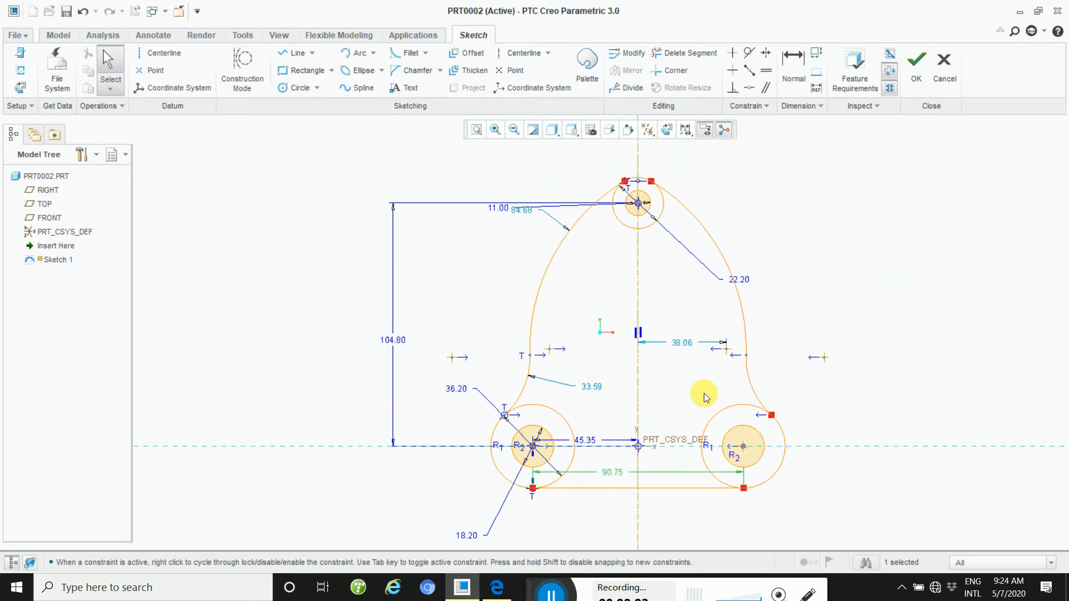
scroll(790, 488, down, 1)
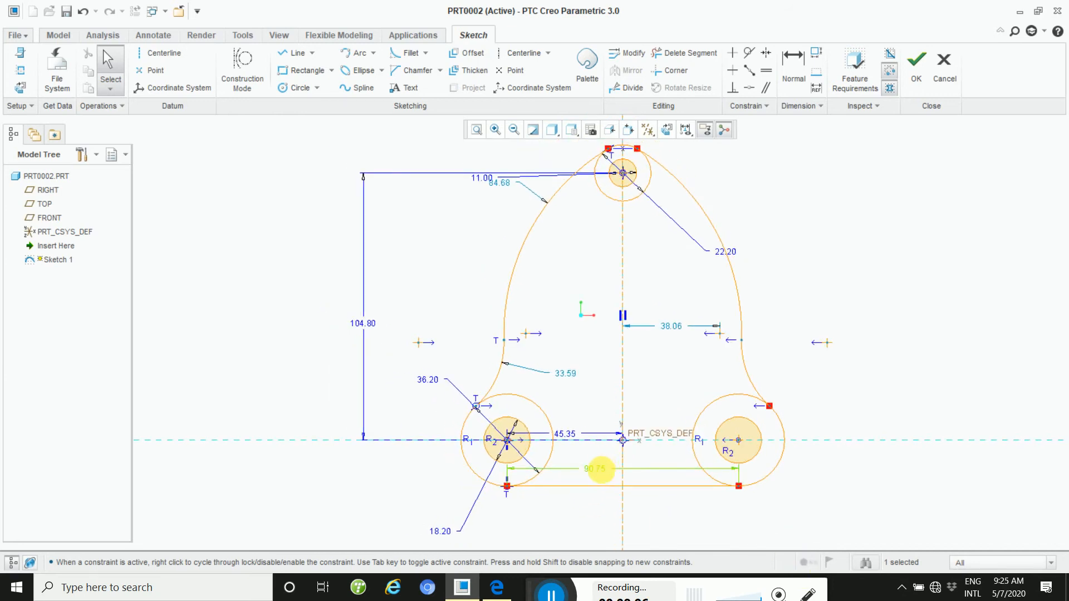
drag(600, 470, 601, 539)
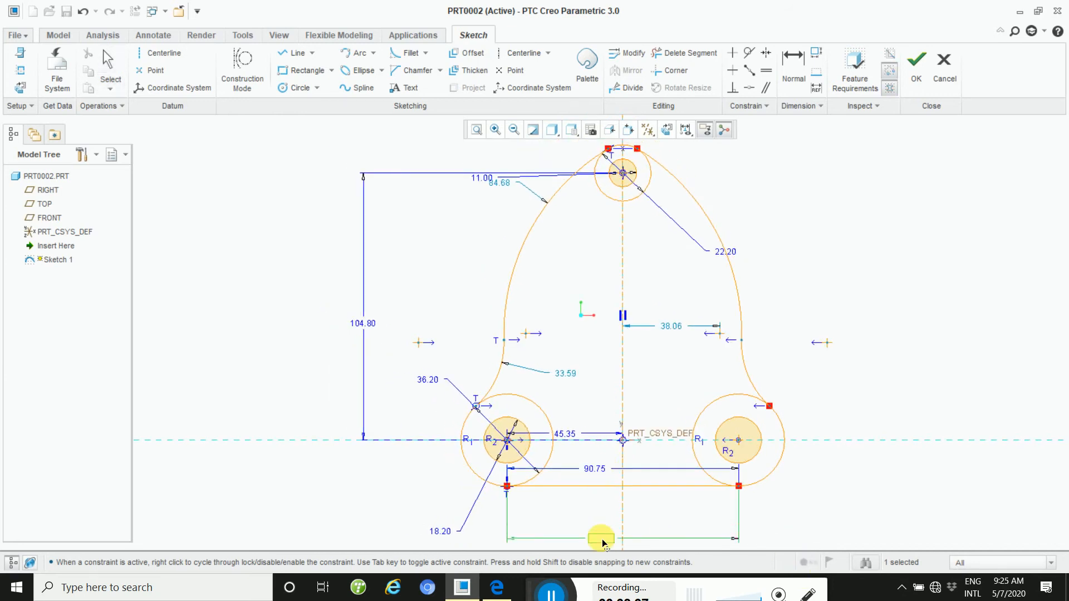
click(477, 130)
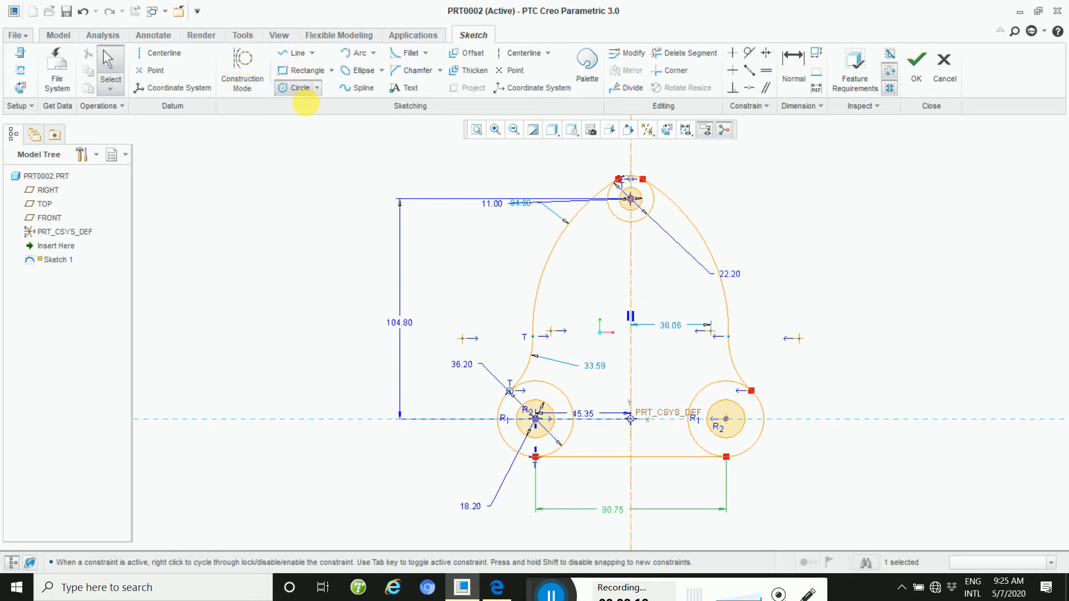
Draw a circle about 52.4 in diameter inside the outline, centred on the vertical centreline about 54 above the horizontal reference.
click(304, 100)
click(631, 330)
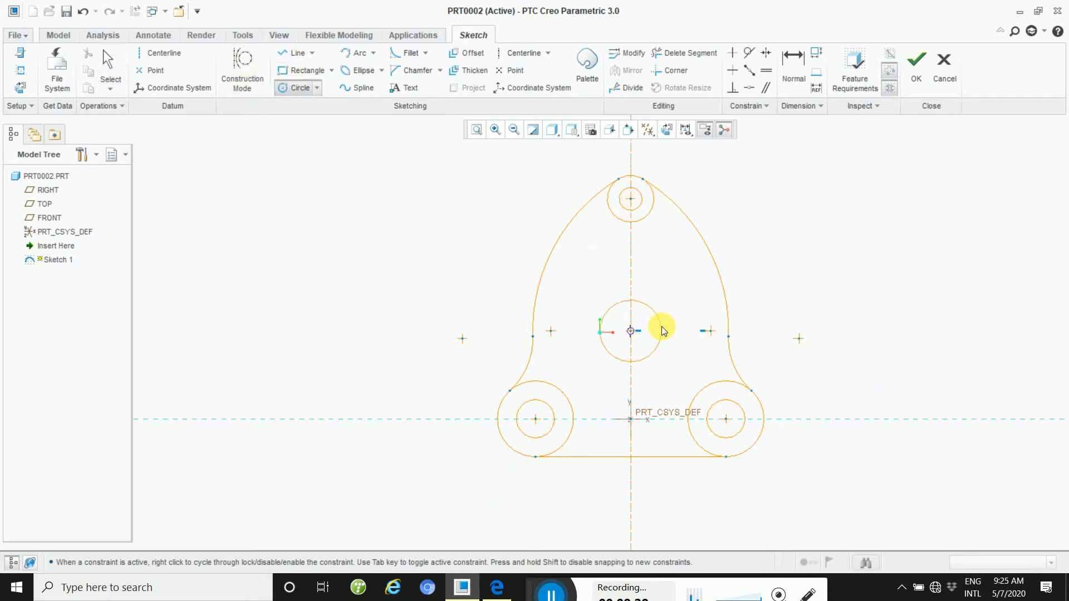
middle_click(652, 325)
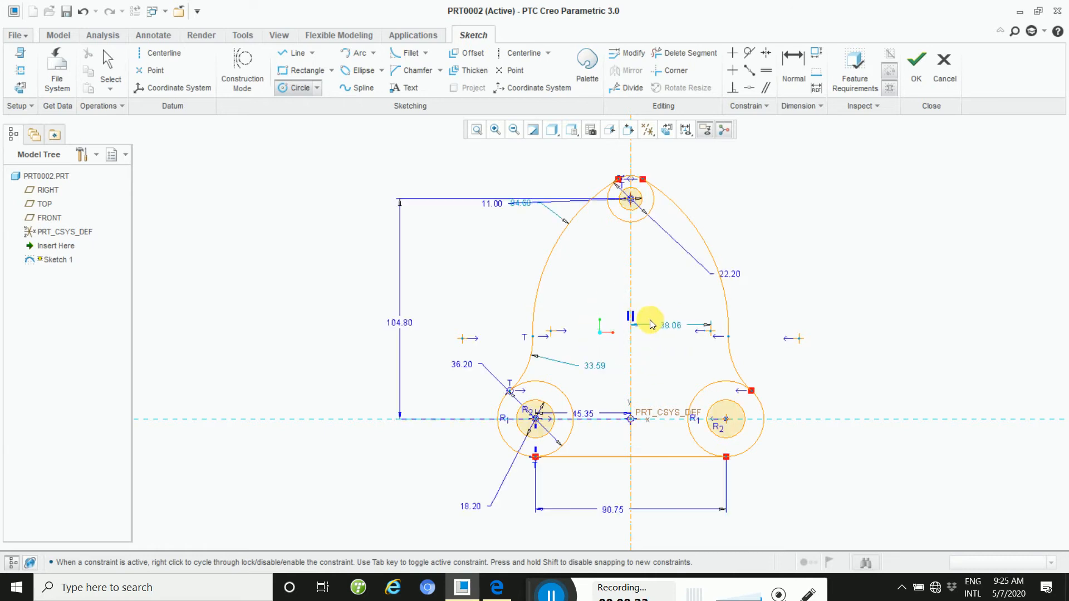
click(630, 306)
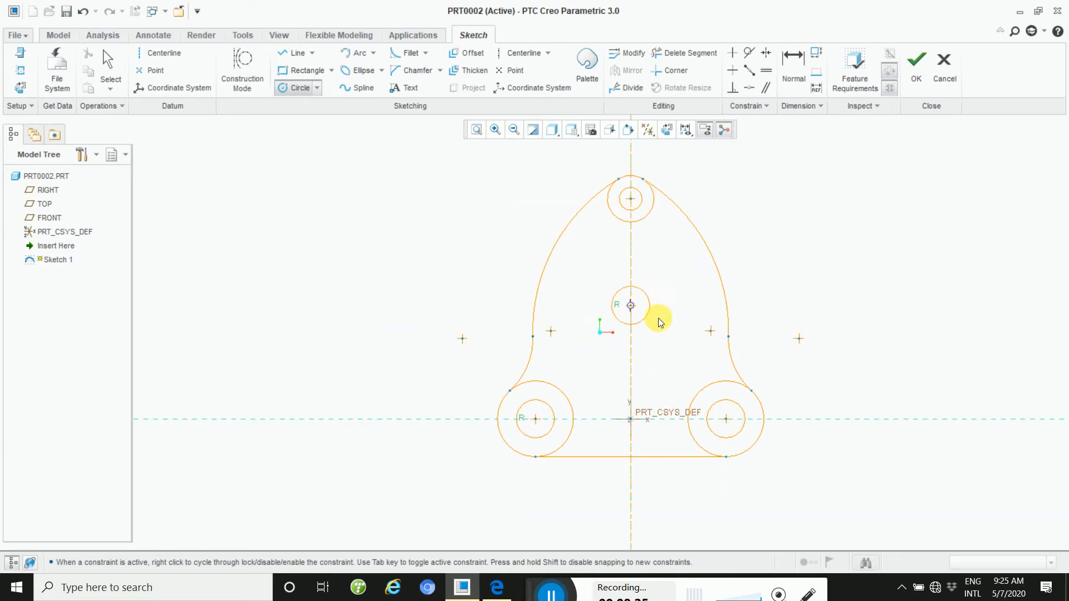
click(682, 326)
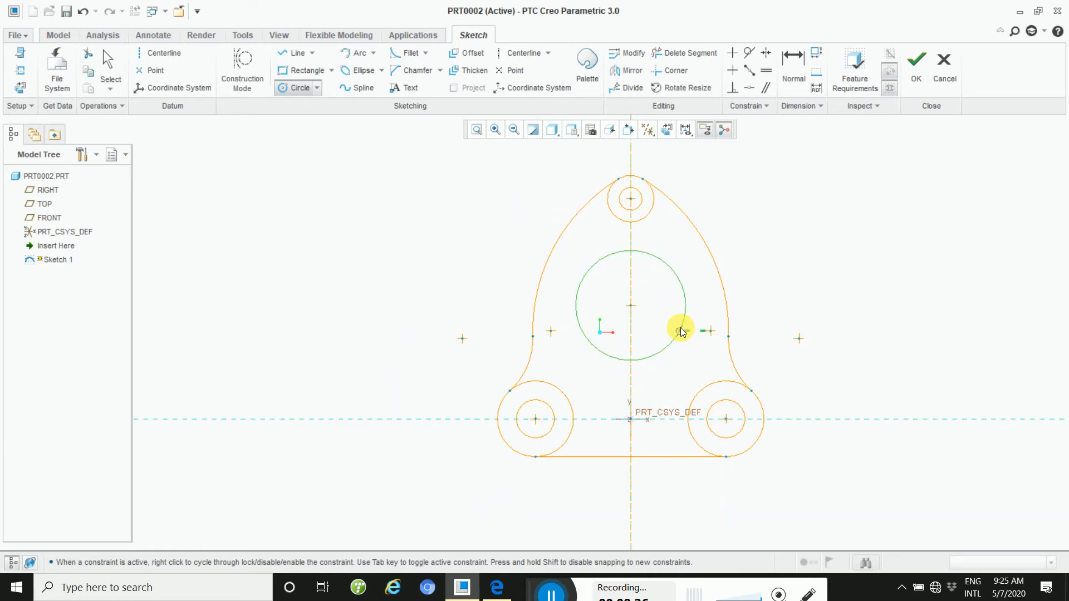
middle_click(707, 306)
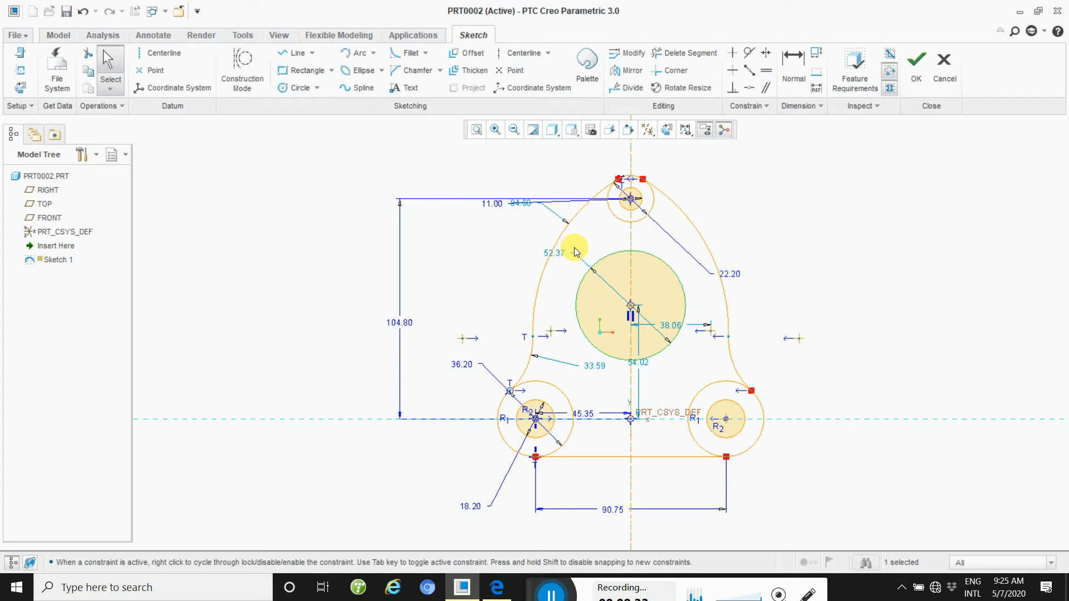
Set the central circle's diameter to 78.6 and place its dimension outside the profile at the upper right.
drag(555, 252, 808, 229)
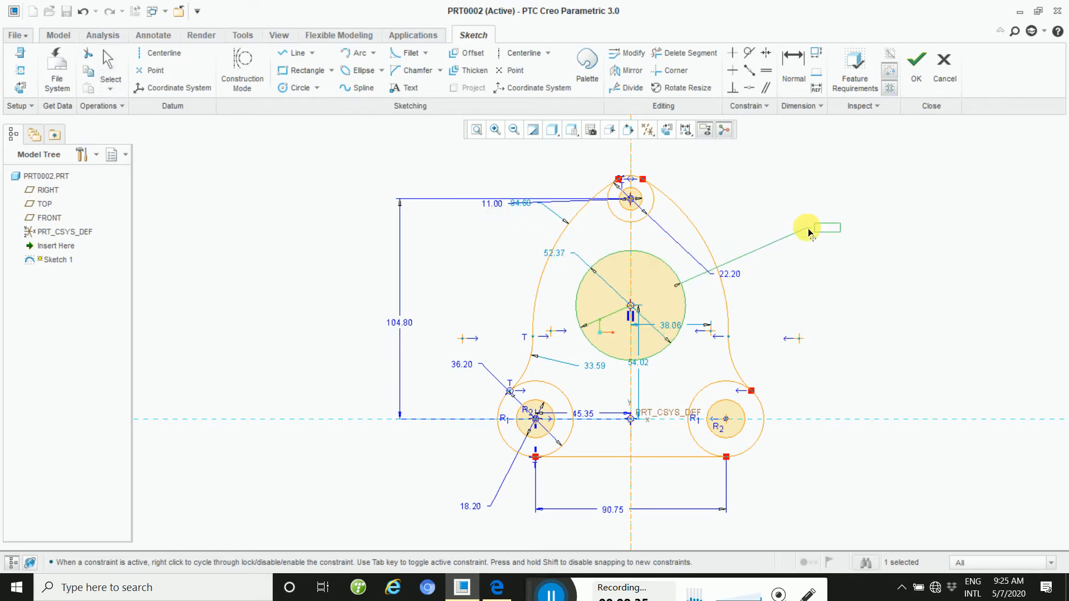
click(827, 233)
double_click(828, 230)
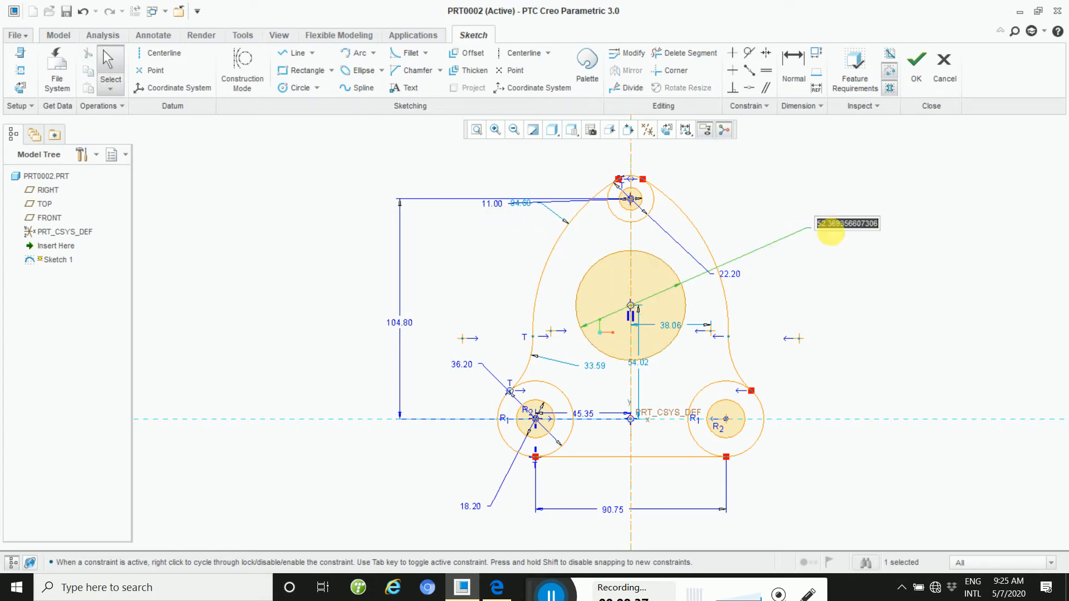
text(78.6)
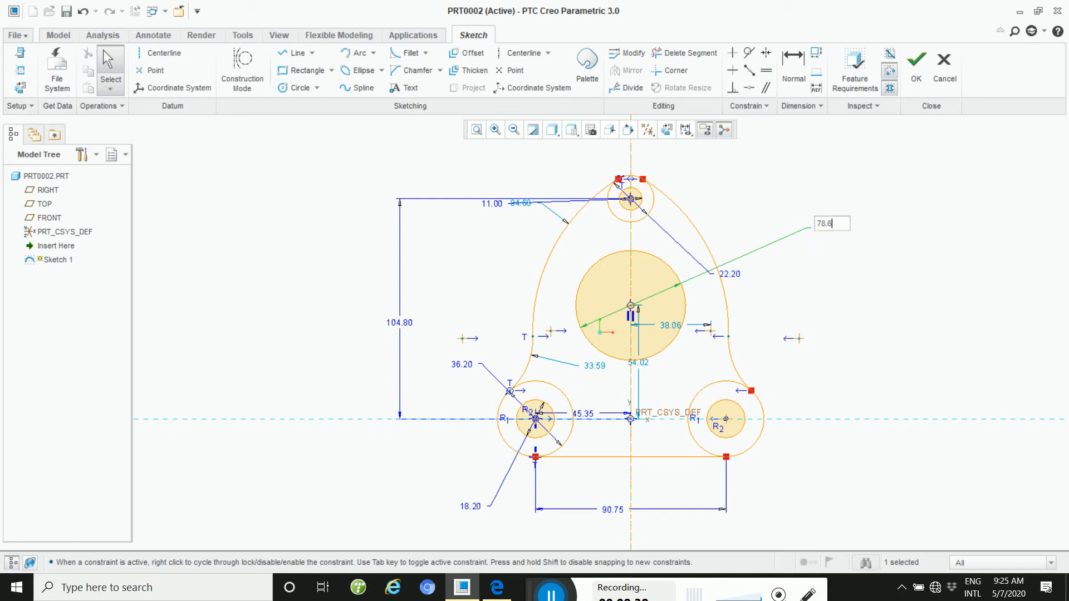
key(Return)
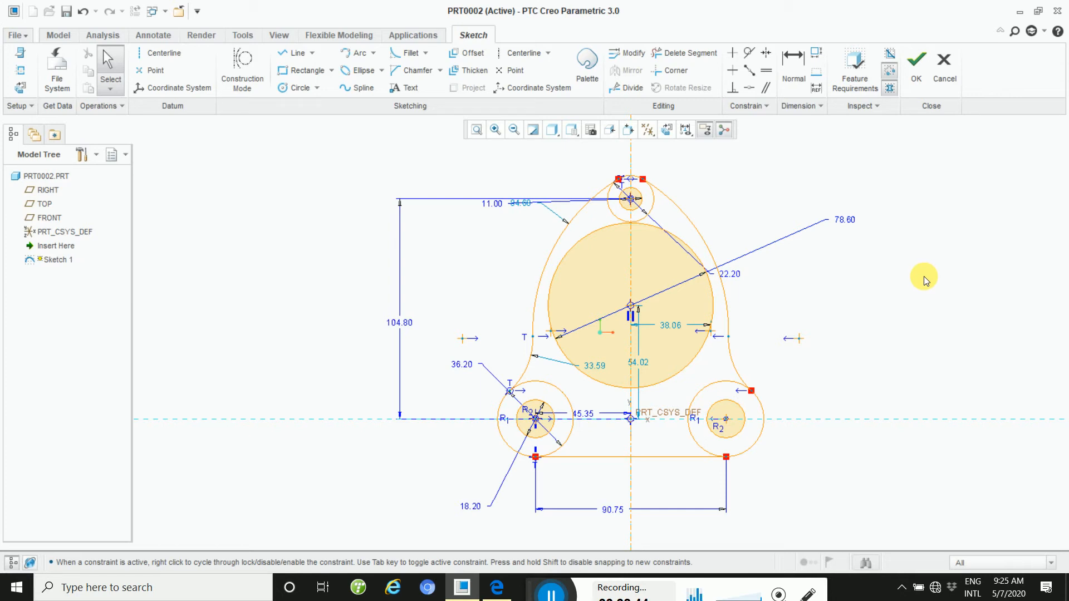
Draw a construction circle about 31 in radius, concentric with the central circle.
click(247, 65)
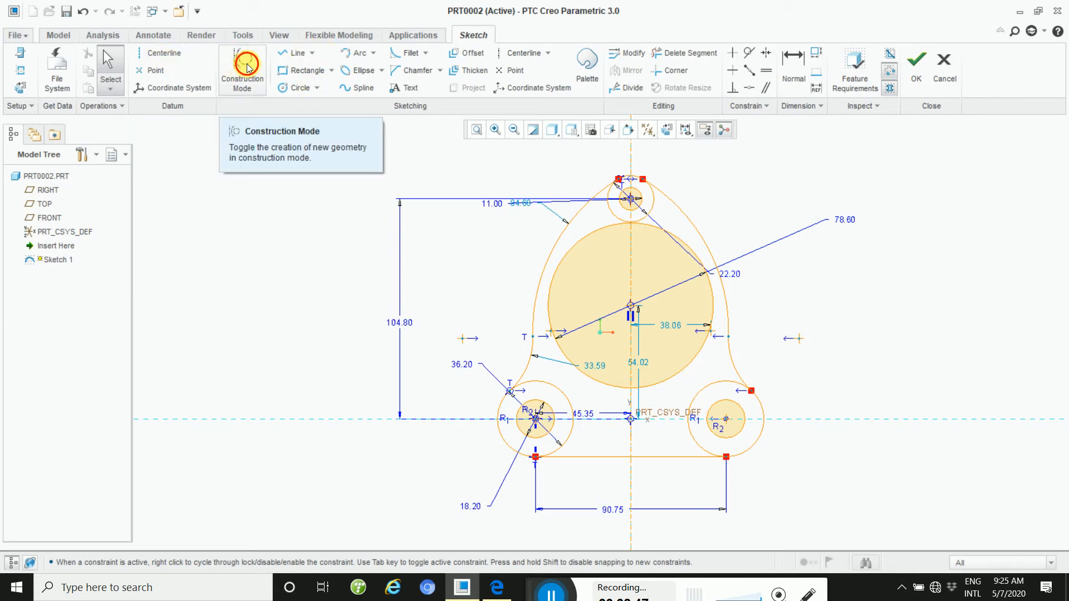
click(298, 55)
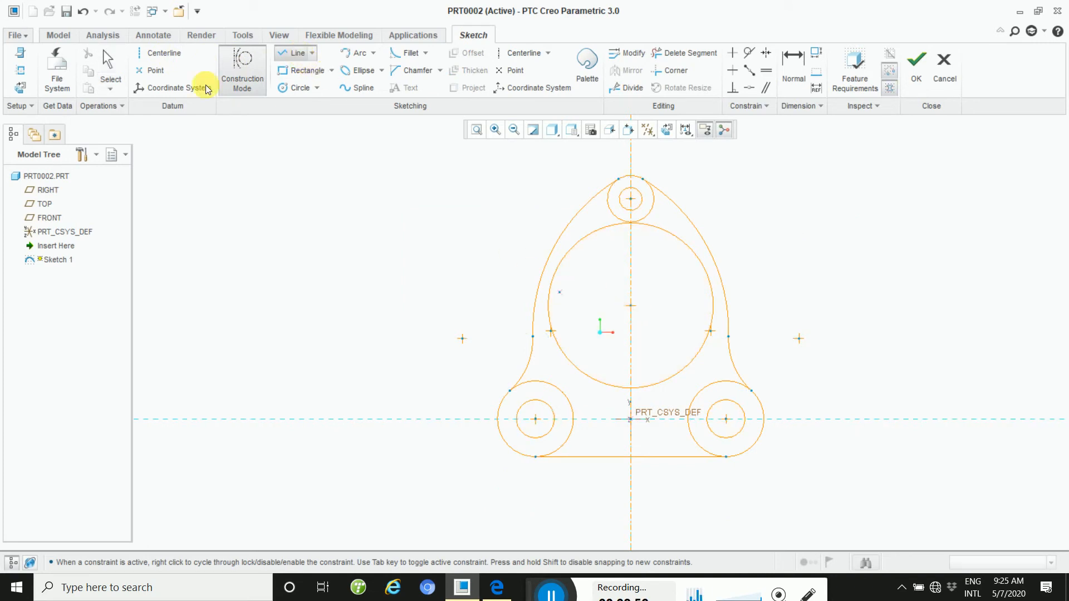
click(295, 88)
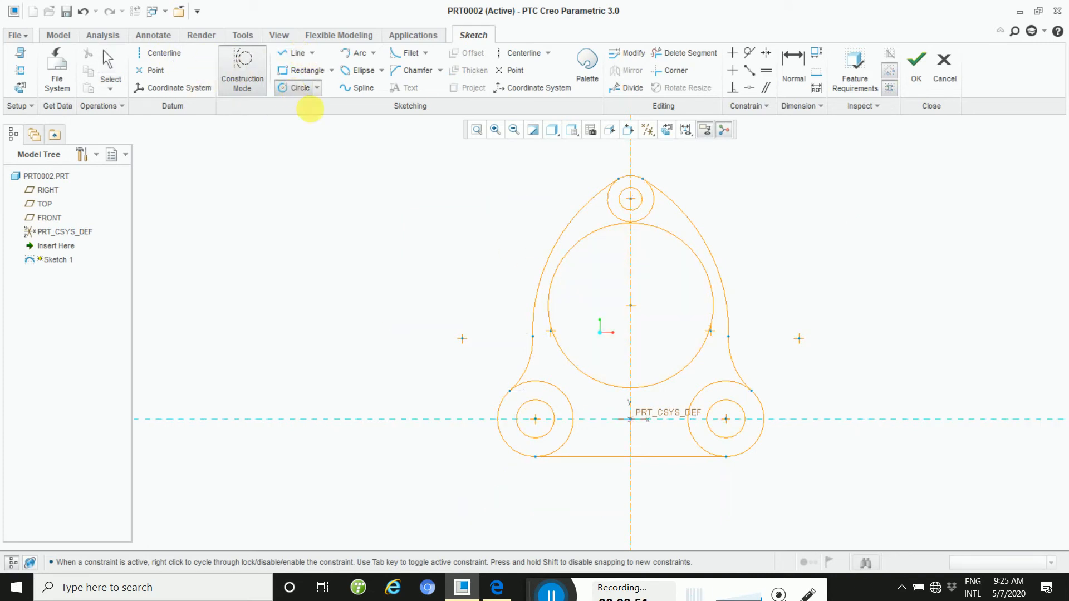
click(632, 306)
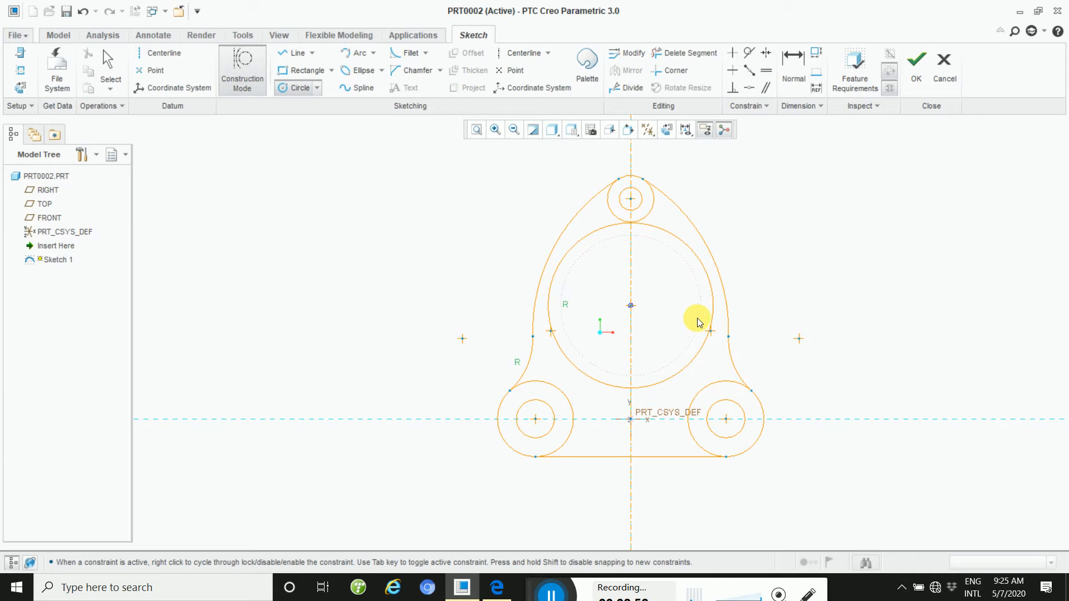
click(695, 323)
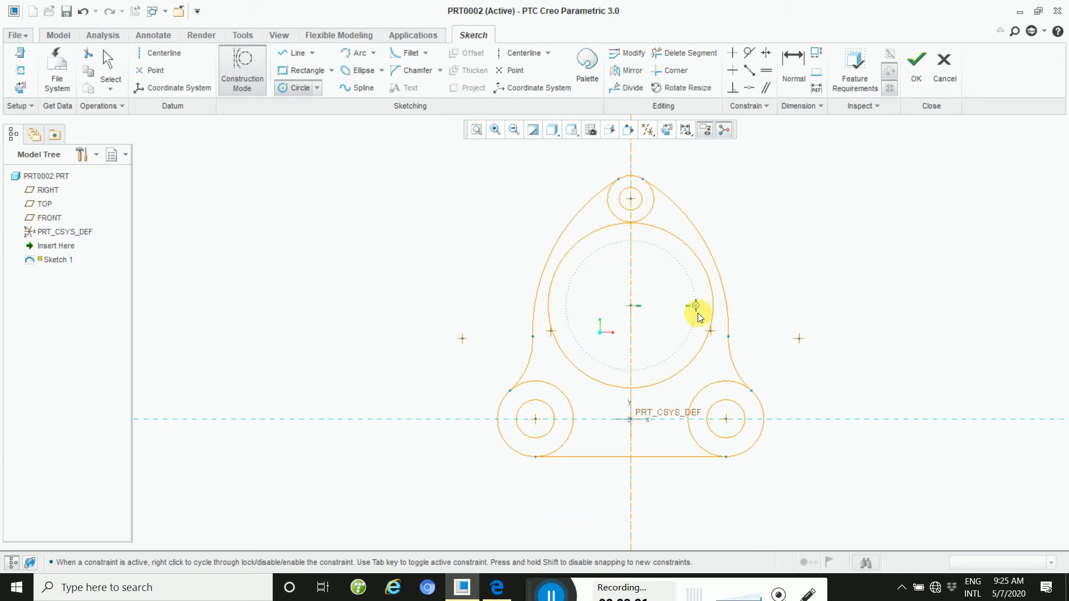
middle_click(842, 279)
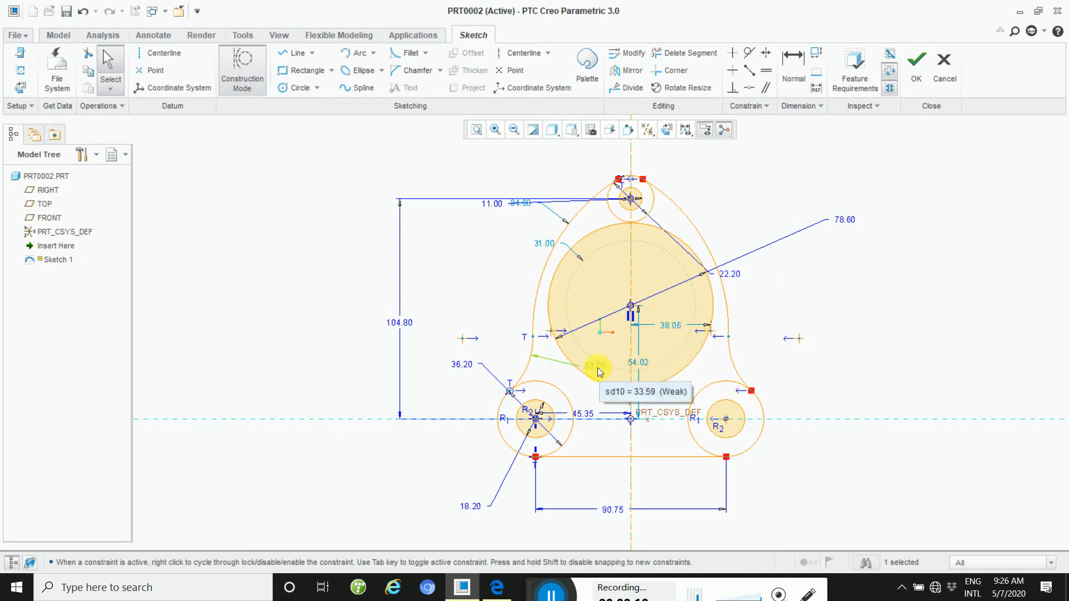
Set the construction circle's radius to 58.5 and place its dimension to the right of the profile.
drag(552, 247, 827, 308)
double_click(840, 305)
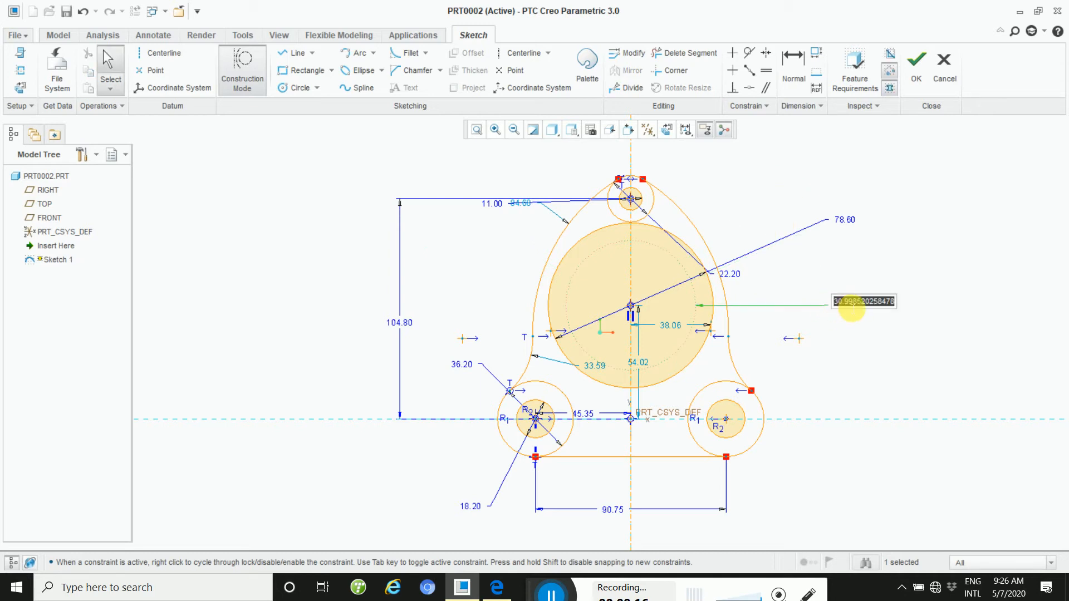
text(58)
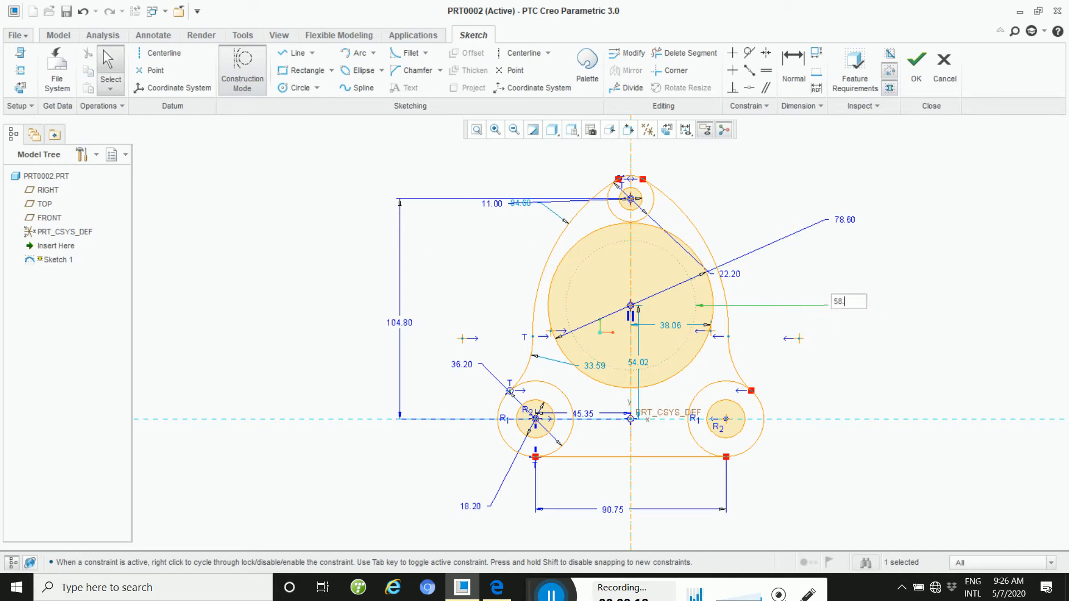
text(.5)
key(Return)
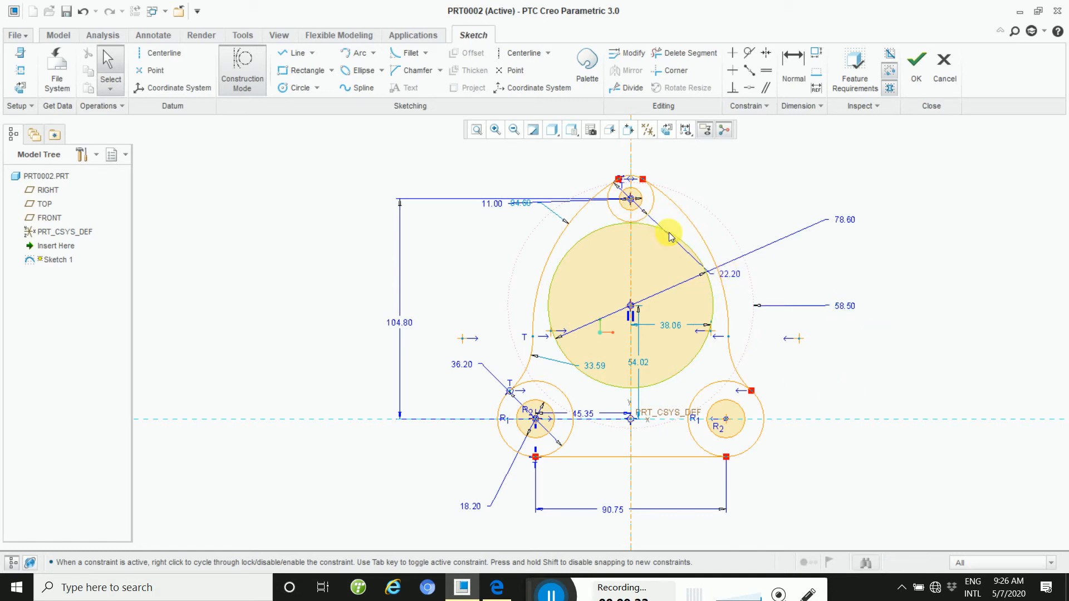
Move the long left arc's radius dimension and the two top circles' diameter dimensions clear of the profile.
scroll(780, 209, up, 2)
drag(482, 214, 447, 253)
drag(496, 191, 715, 132)
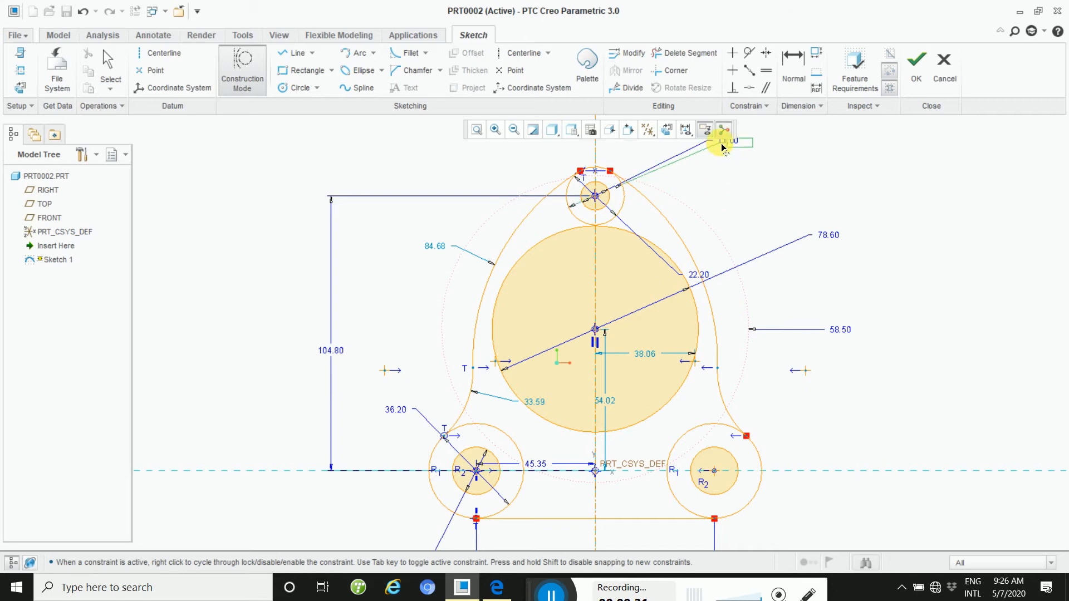
drag(722, 146, 735, 158)
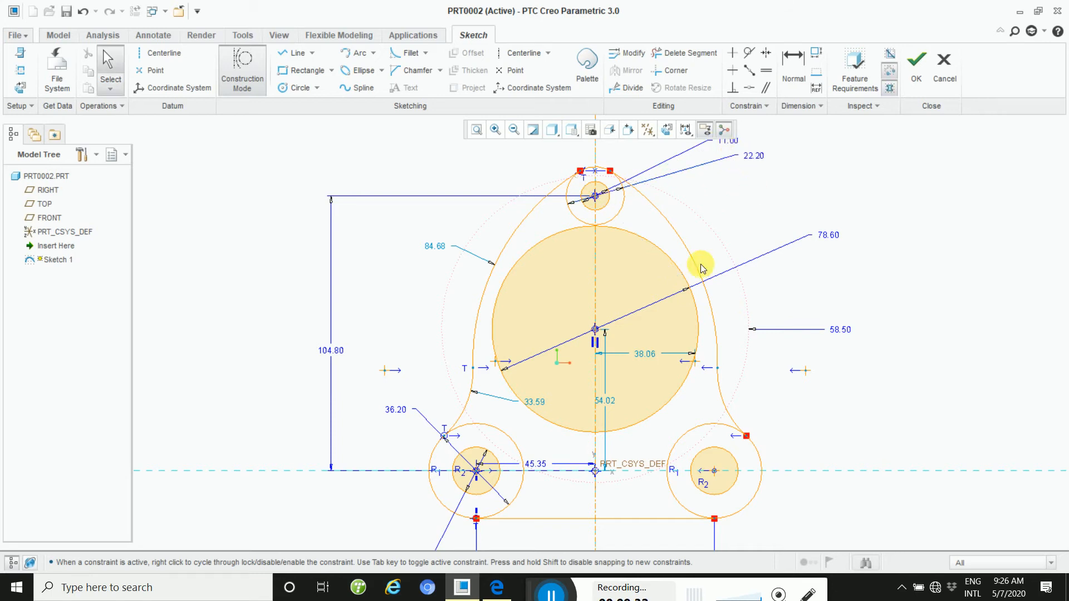
Move the lower left outer circle's diameter dimension and the short left arc's radius dimension outside the profile.
click(477, 134)
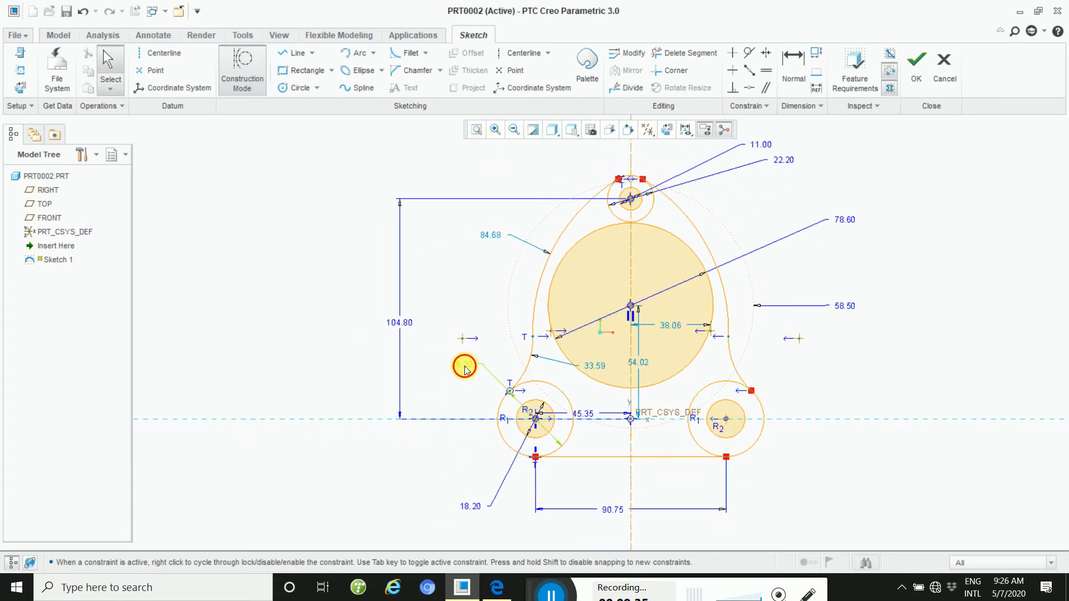
drag(465, 369, 409, 376)
drag(592, 366, 495, 355)
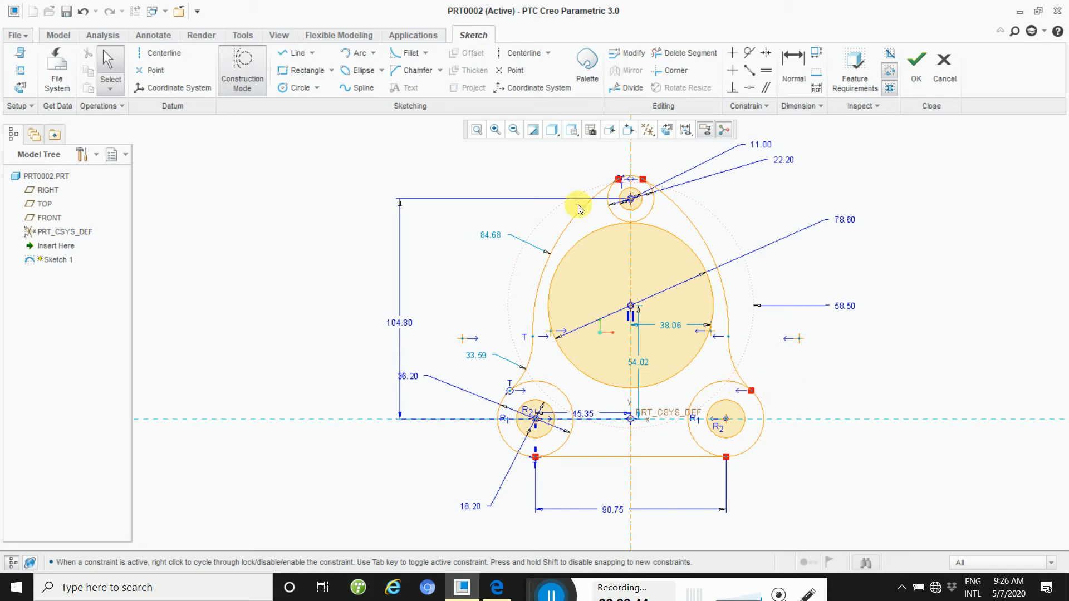
click(292, 87)
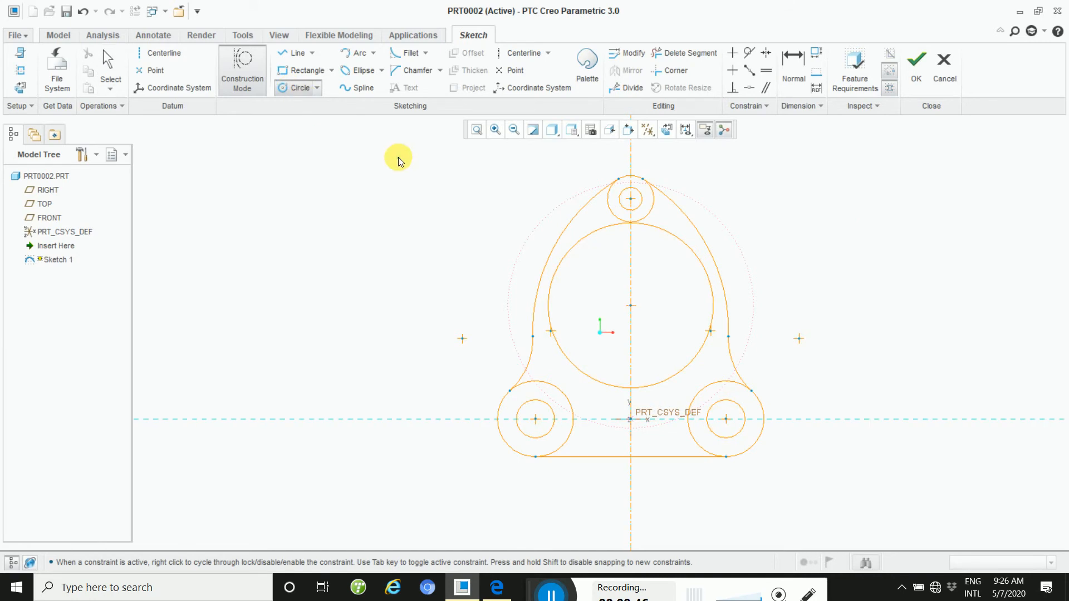
click(632, 307)
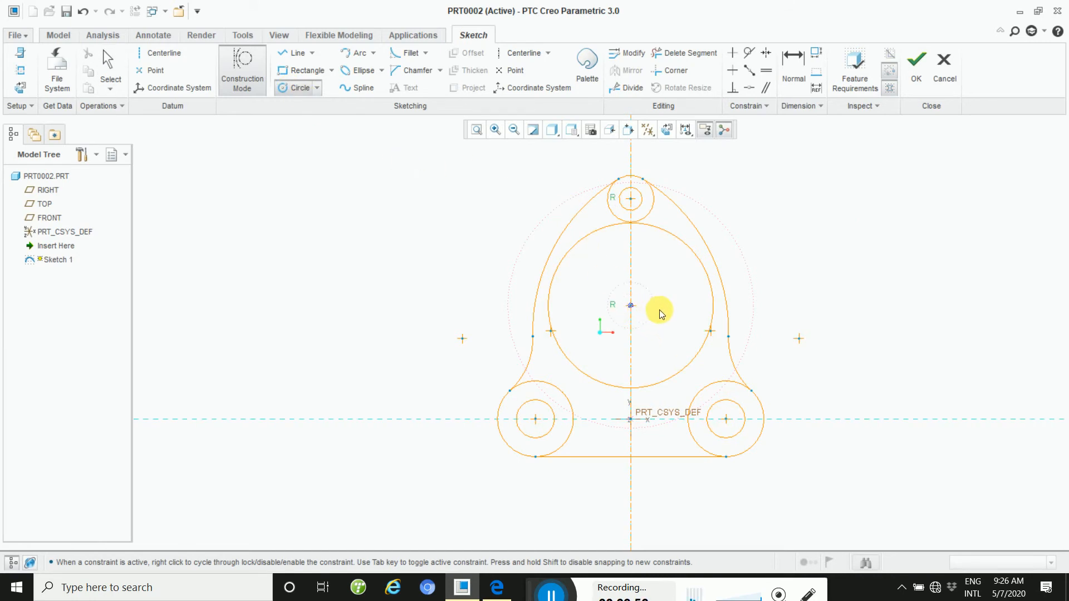
middle_click(513, 228)
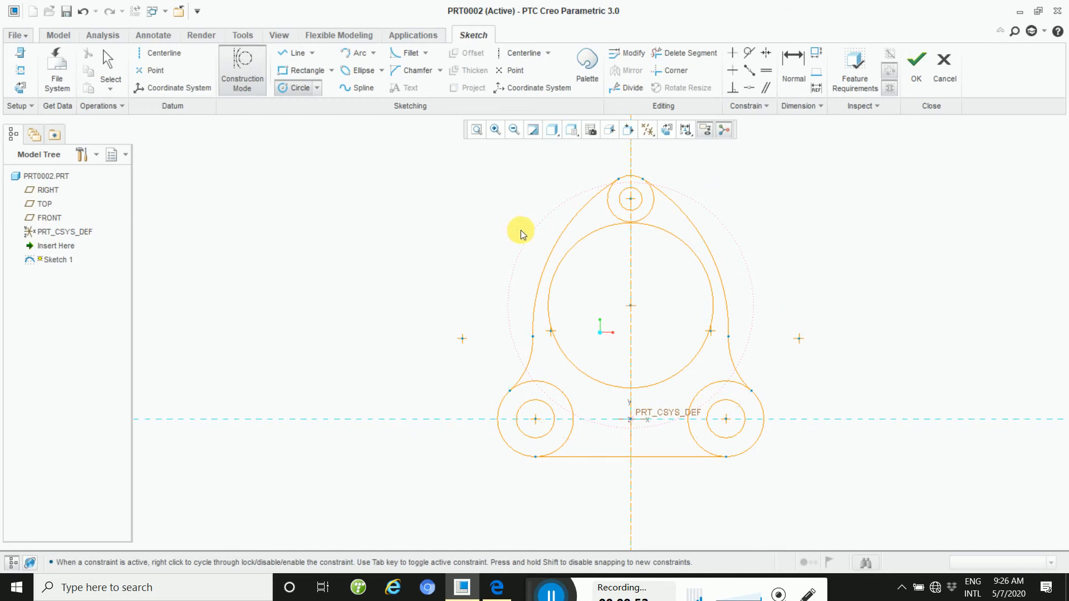
Turn off construction mode and draw a solid circle about 40.9 in diameter, concentric with the central circle.
click(249, 80)
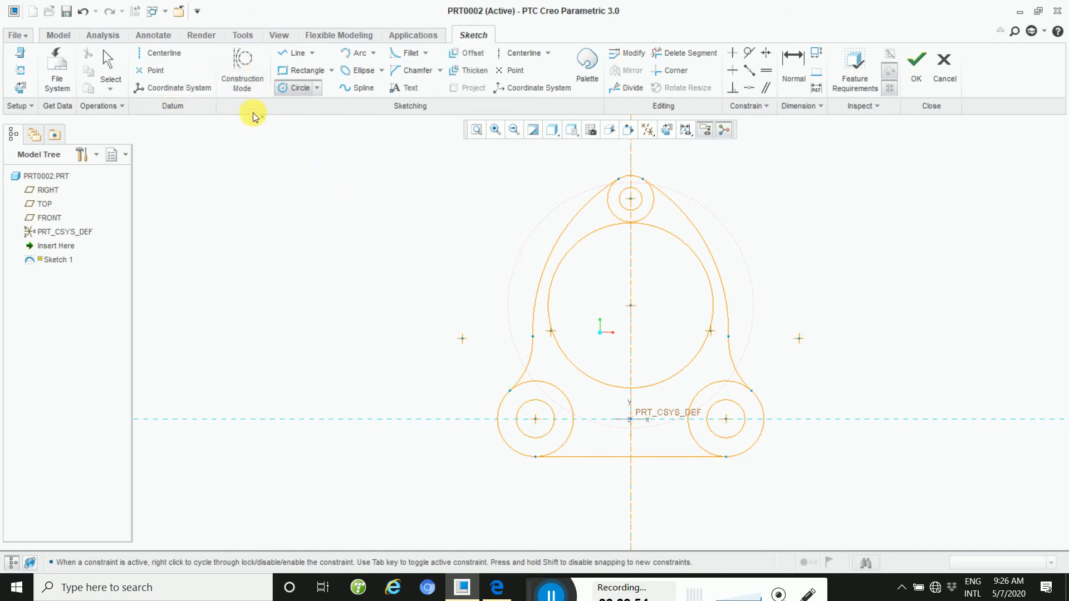
click(295, 88)
click(631, 305)
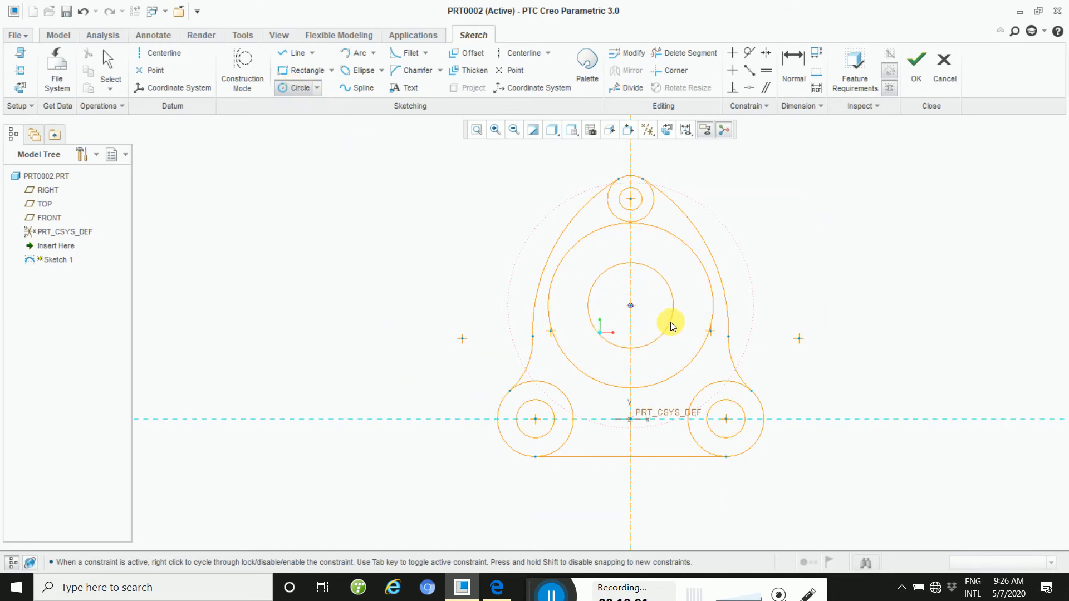
click(671, 322)
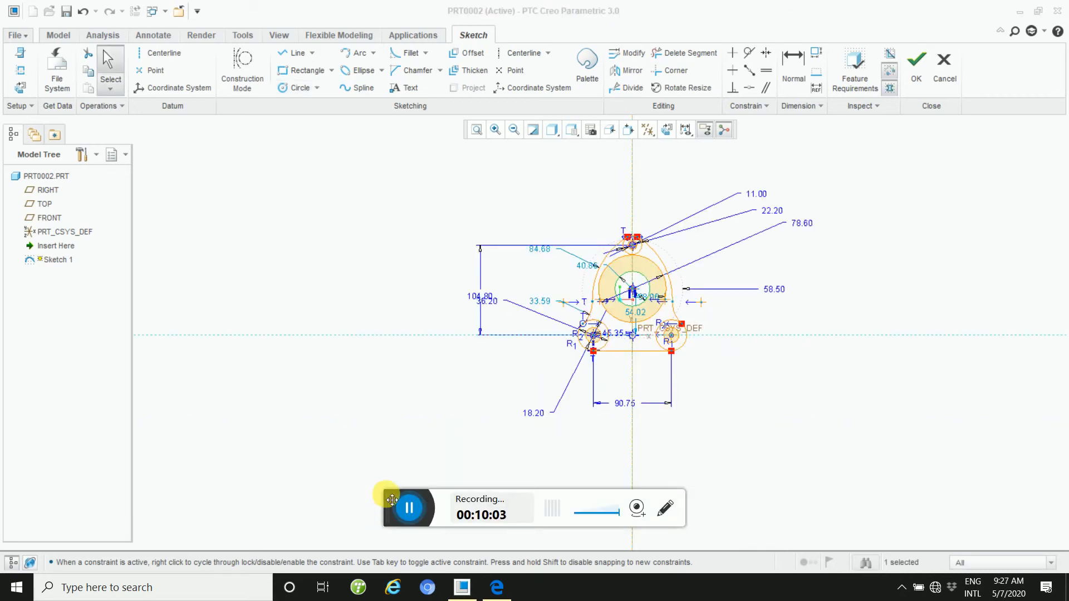
Set the inner concentric circle's diameter to 11.1*2 and place its dimension to the left of the profile.
drag(389, 500, 543, 594)
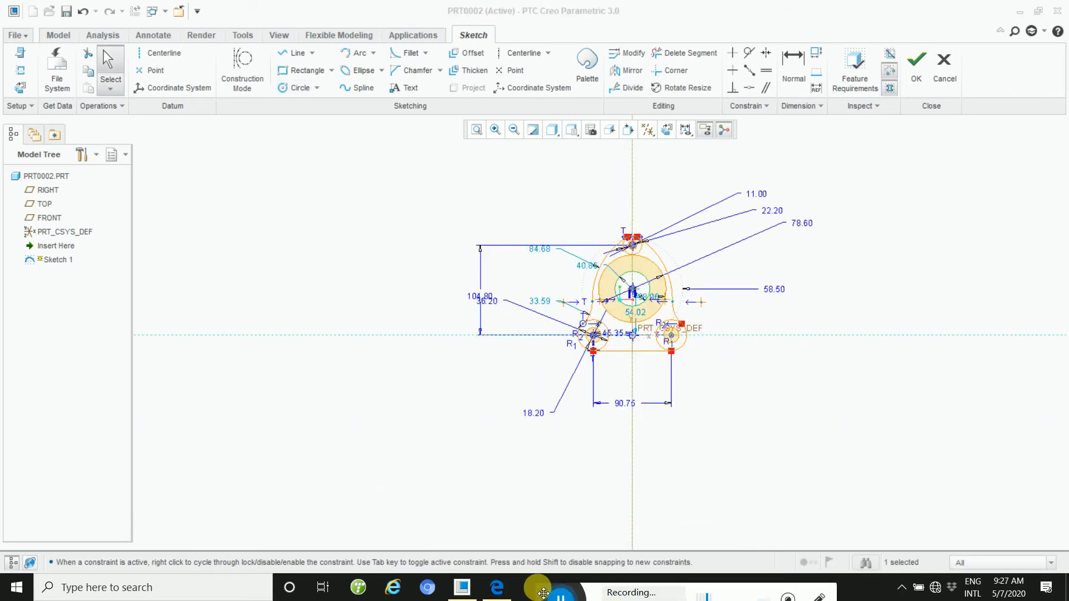
click(480, 132)
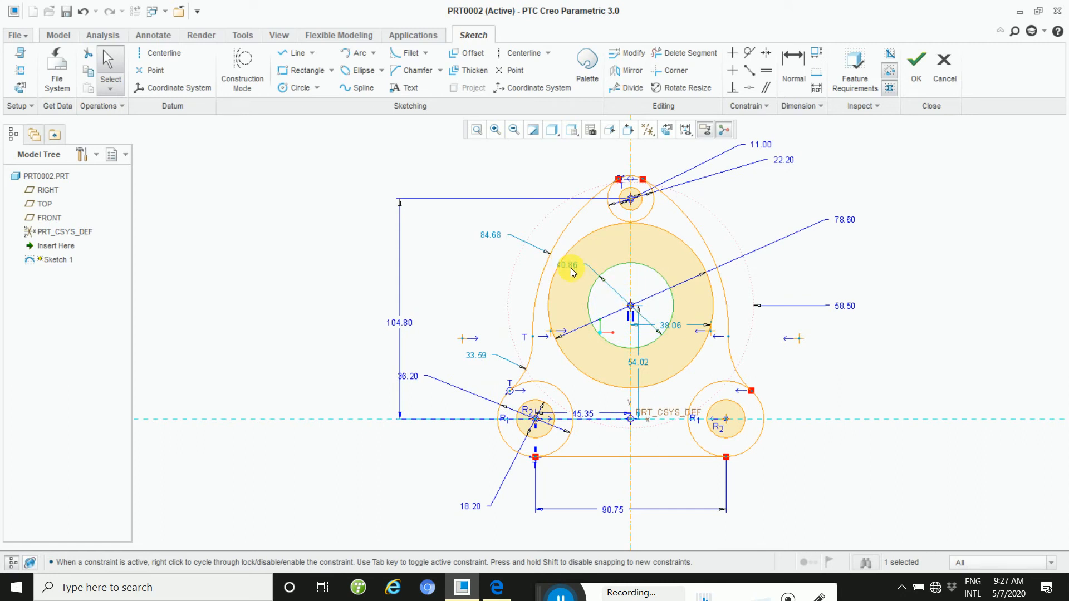
drag(572, 270, 468, 281)
double_click(460, 282)
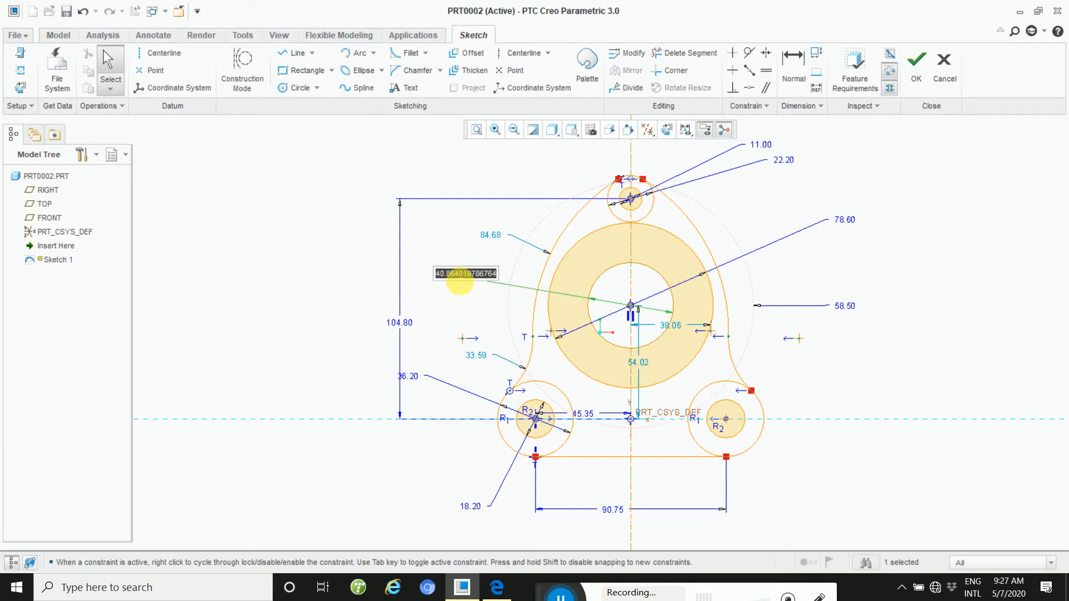
text(11.1*2)
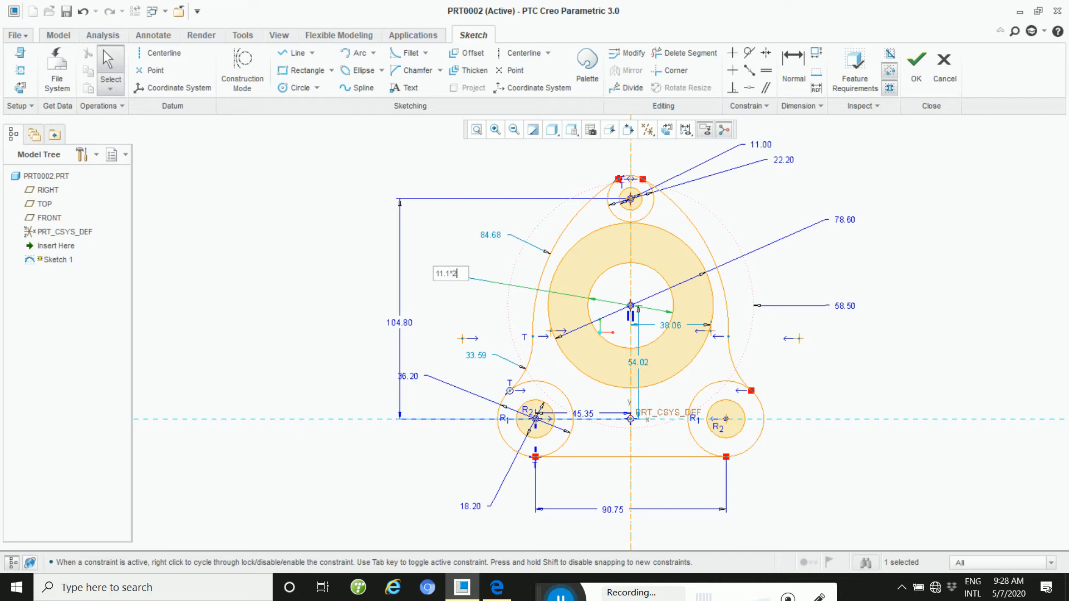
key(Return)
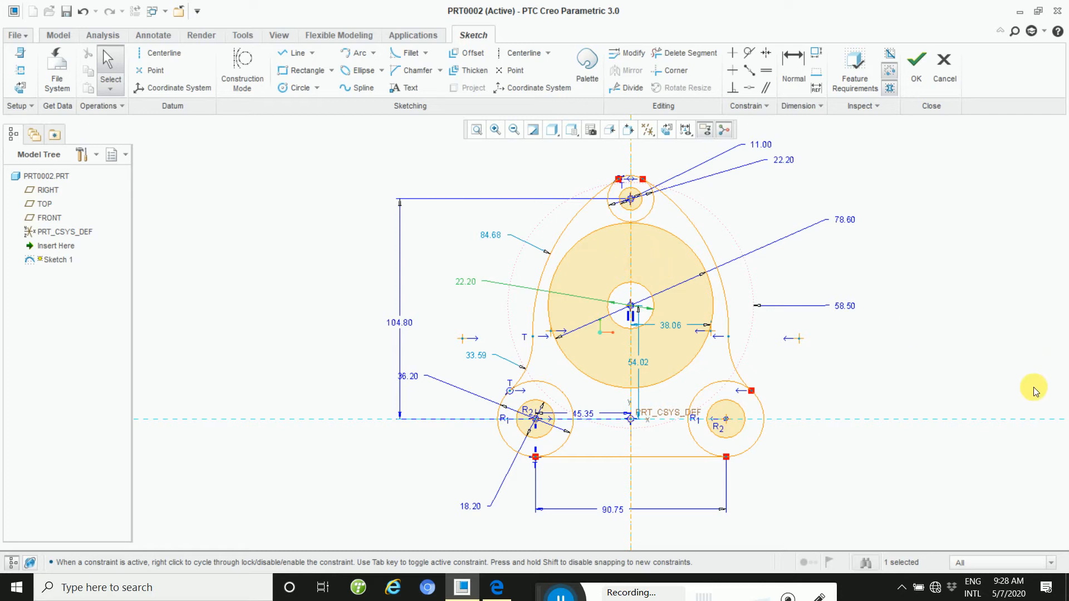
Shrink the construction circle to a radius of about 31.21, between the two central circles.
scroll(561, 231, up, 1)
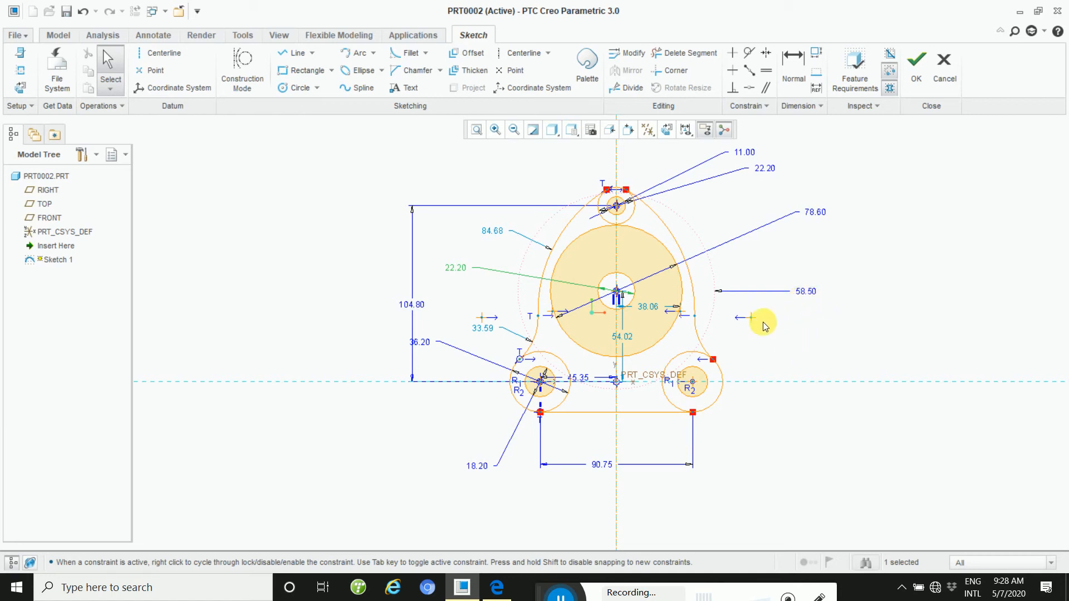
mouse_move(716, 284)
mouse_down()
mouse_move(661, 306)
mouse_move(677, 303)
mouse_up()
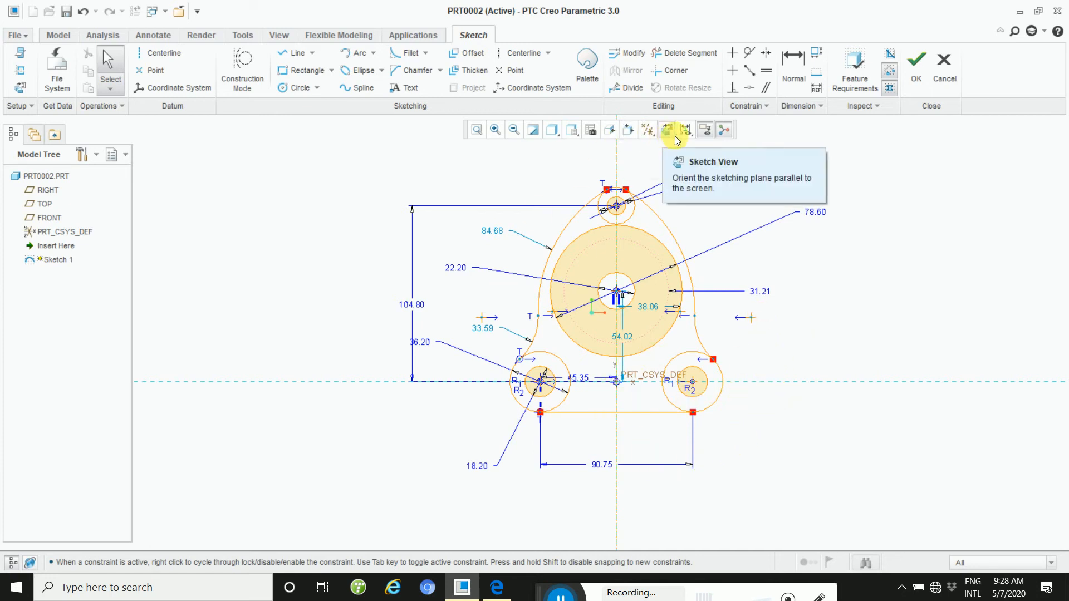
Turn off the display of all datum axes, points, coordinate systems and planes.
click(648, 130)
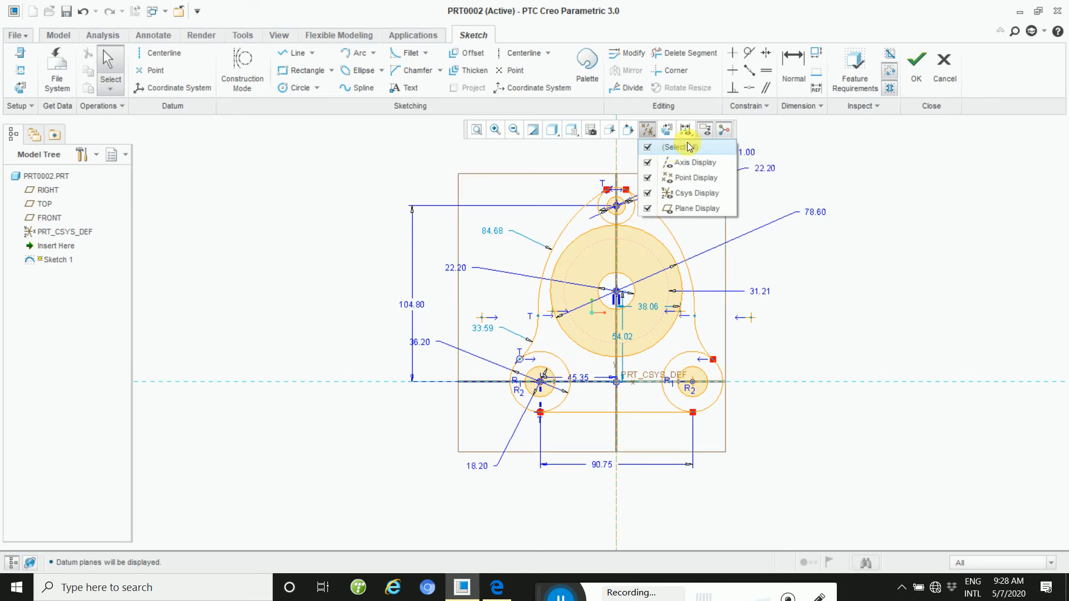
click(649, 147)
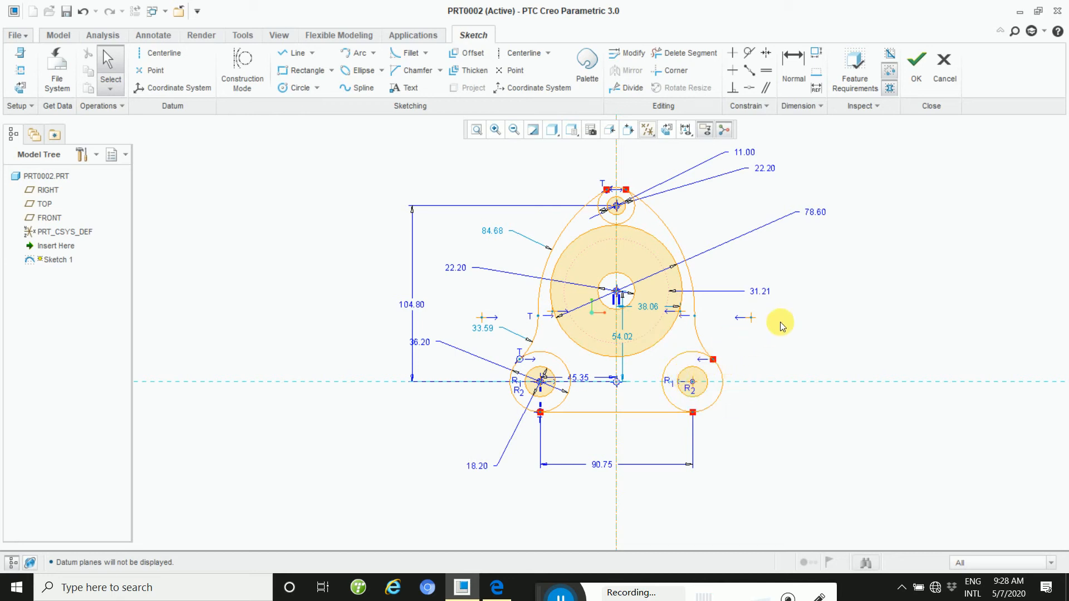
Draw a narrow vertical center rectangle about 68 tall, centred on the central circles and extending just past the construction circle.
scroll(786, 325, down, 5)
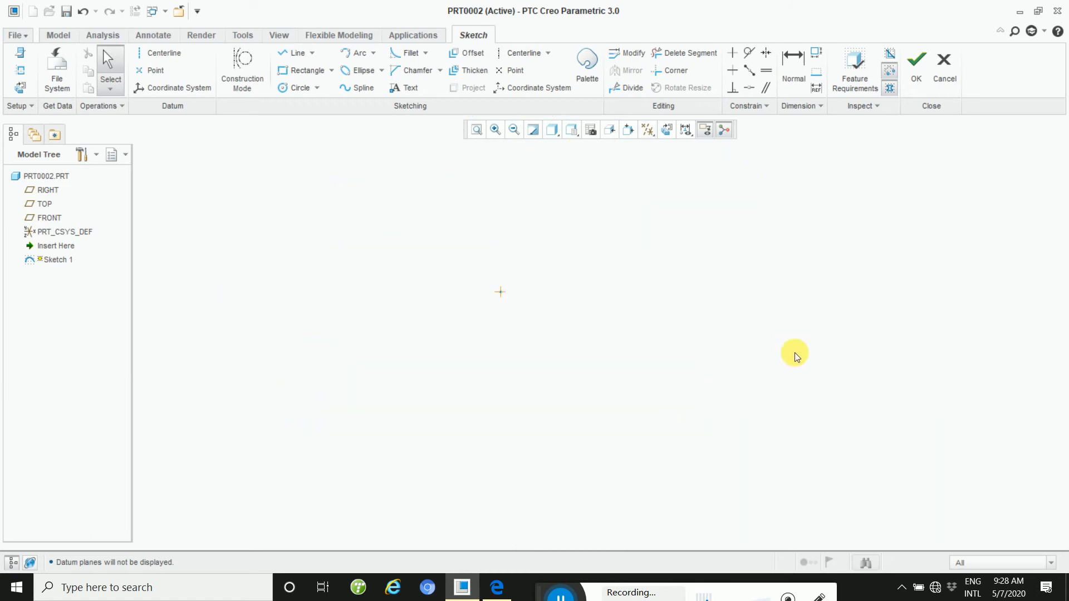
click(477, 130)
drag(754, 309, 785, 389)
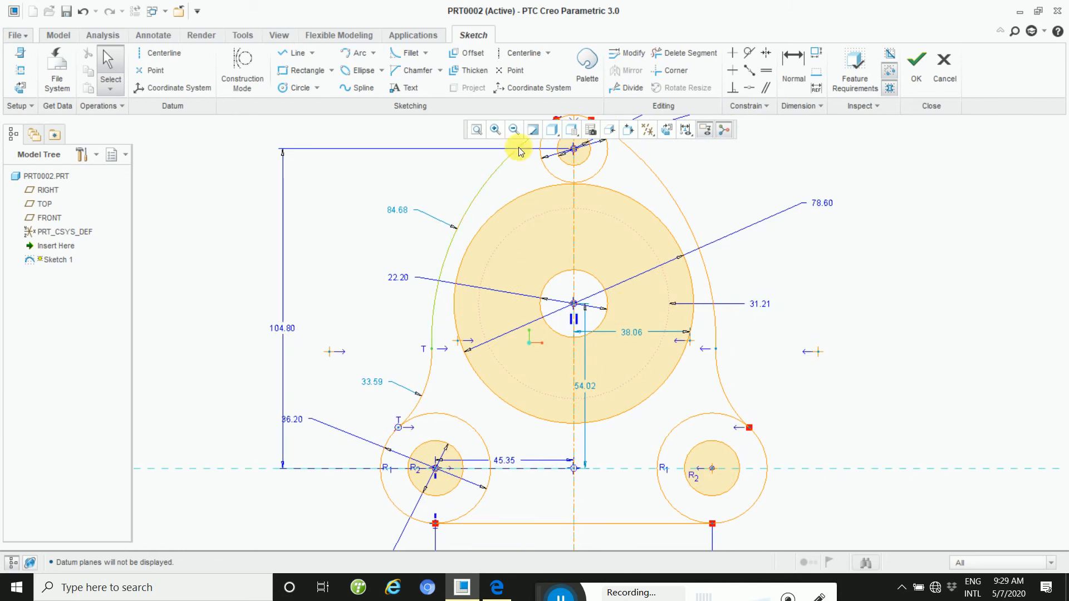
click(331, 70)
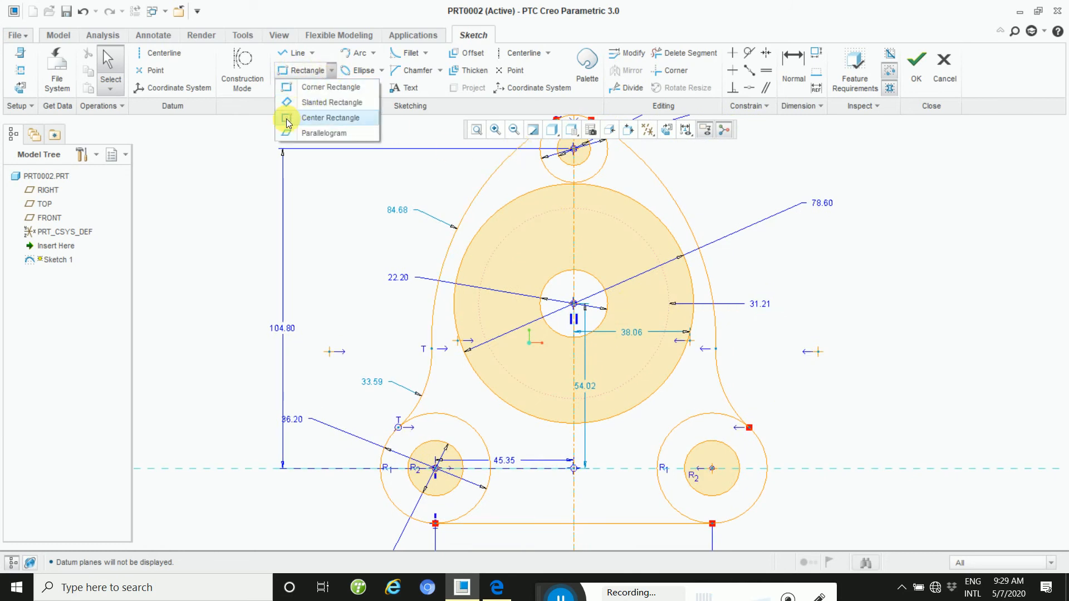
click(288, 120)
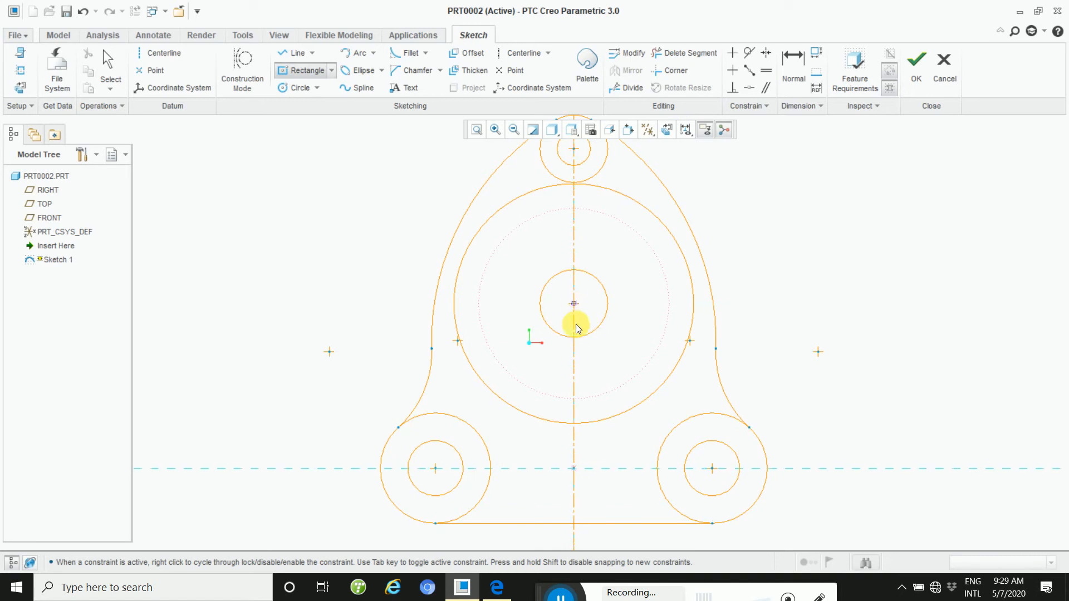
click(574, 305)
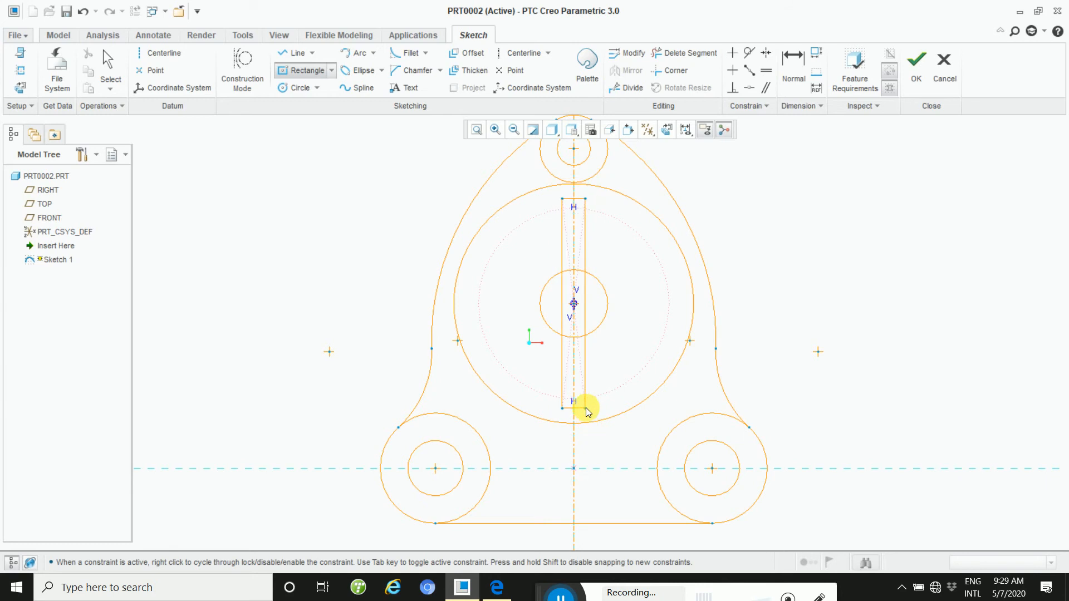
click(585, 409)
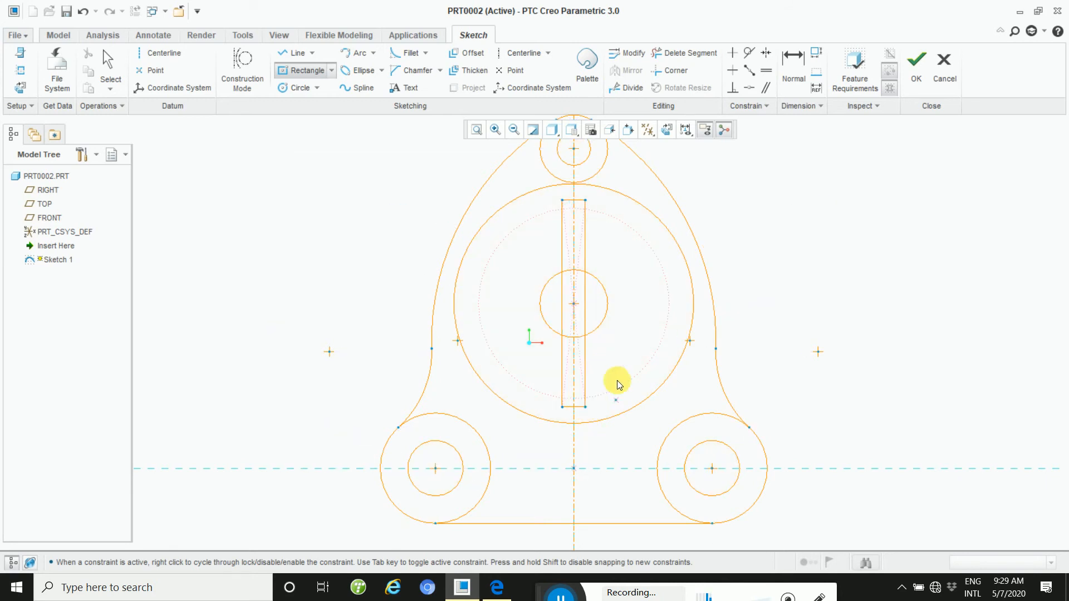
Draw a matching horizontal center rectangle about 68 long through the same centre, forming a cross with the vertical one.
click(574, 304)
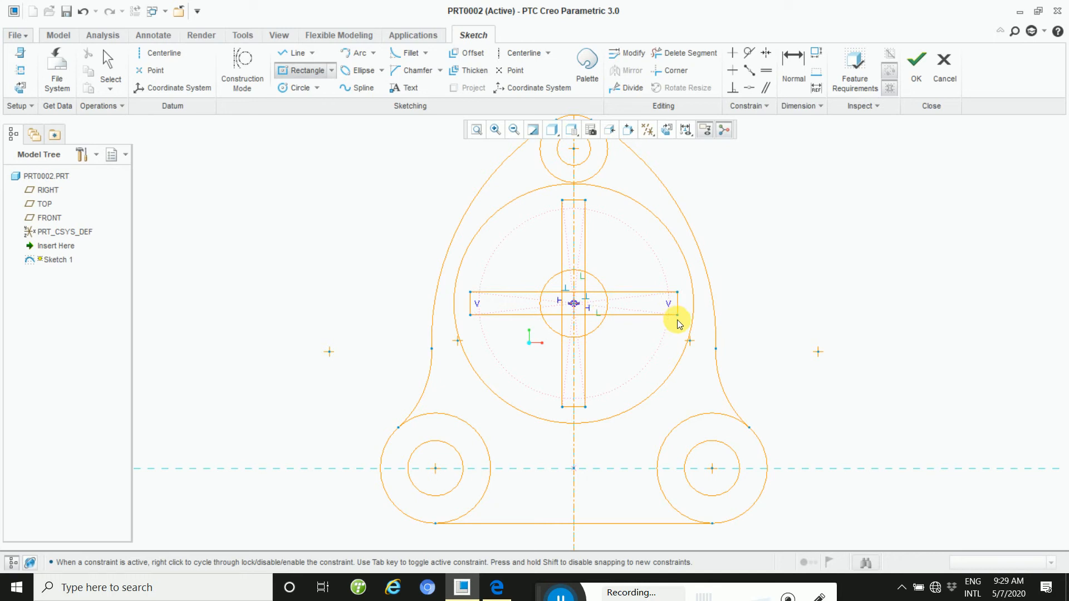
click(677, 315)
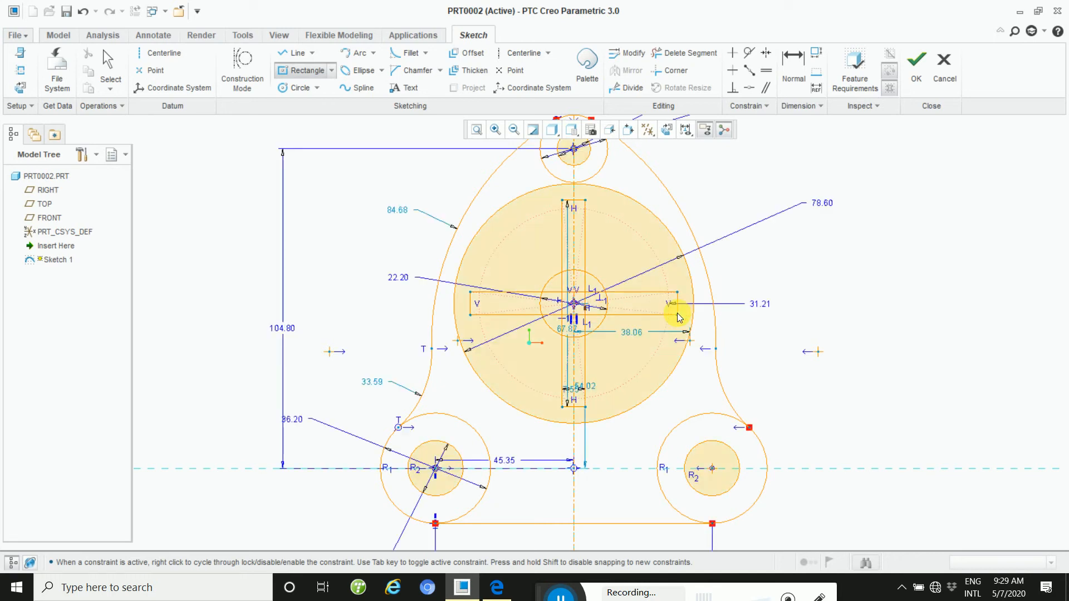
click(574, 304)
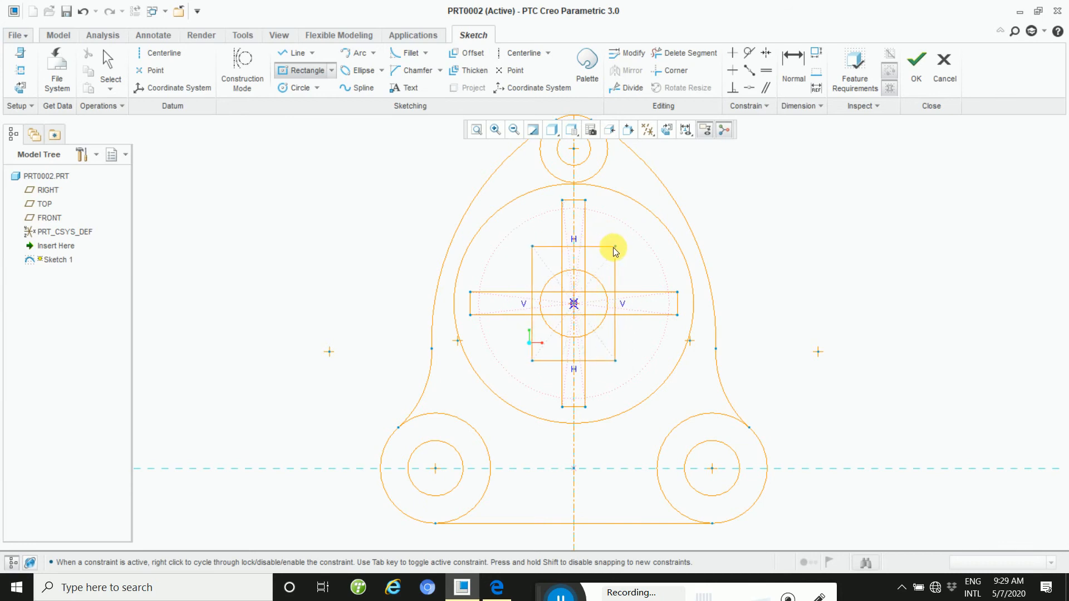
middle_click(606, 250)
middle_click(616, 283)
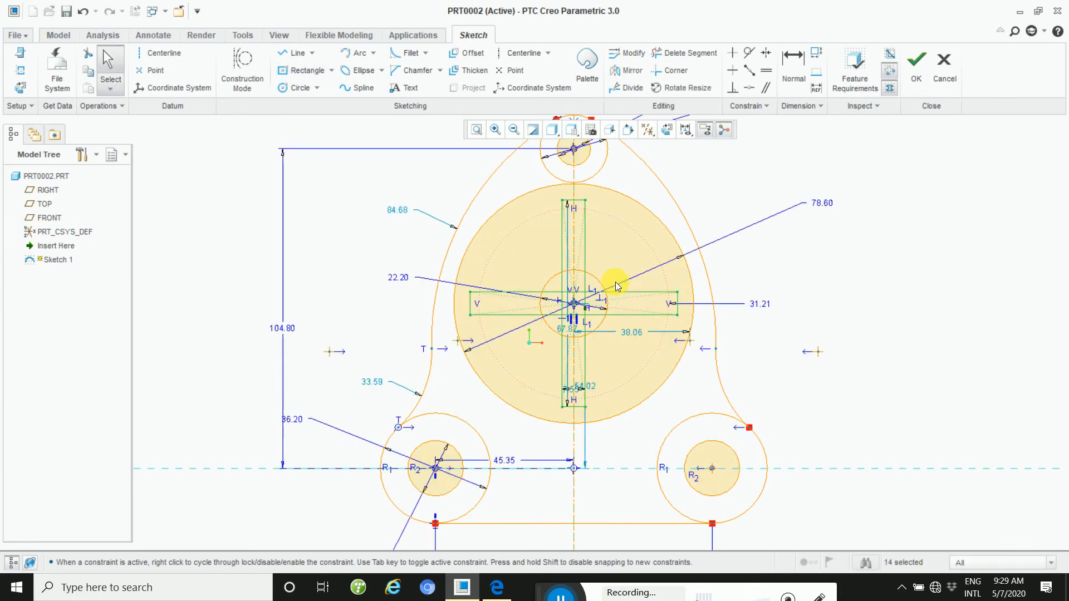
Turn off the display of all sketch dimensions, constraints, grid and vertices.
click(655, 135)
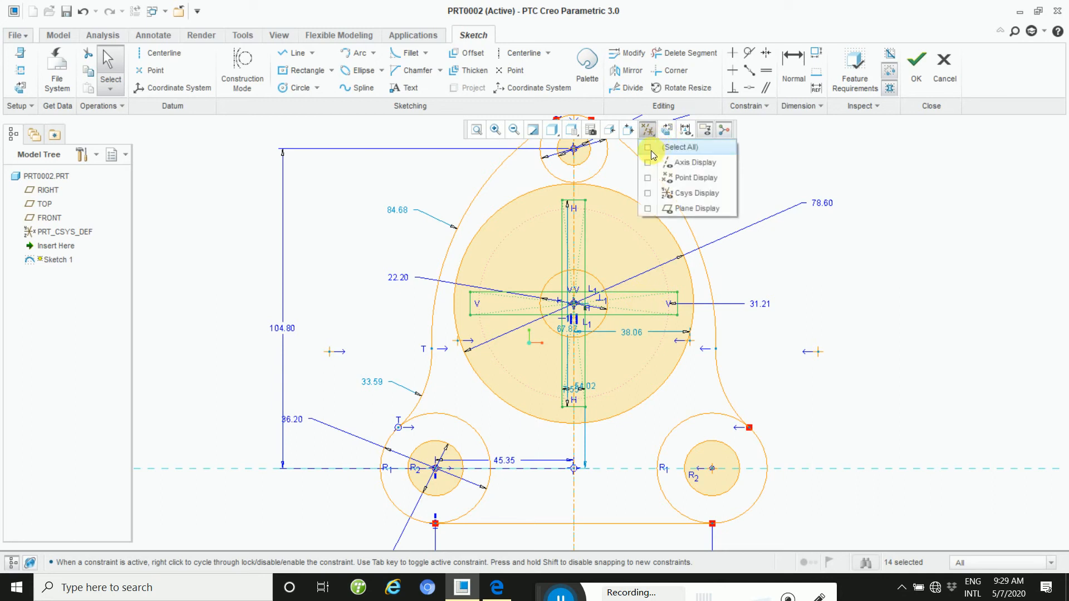
click(686, 134)
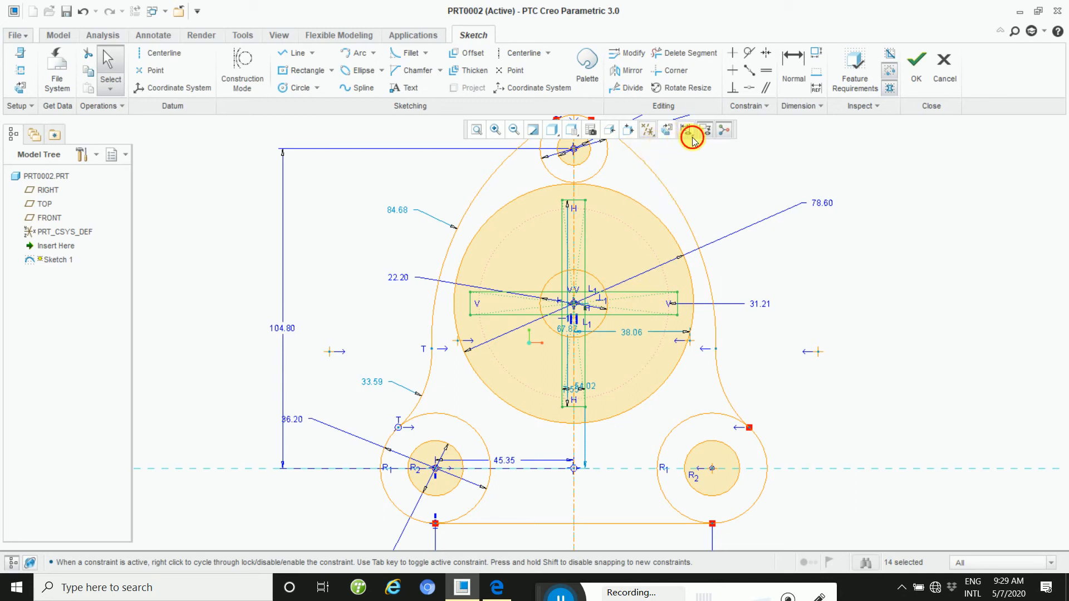
click(689, 150)
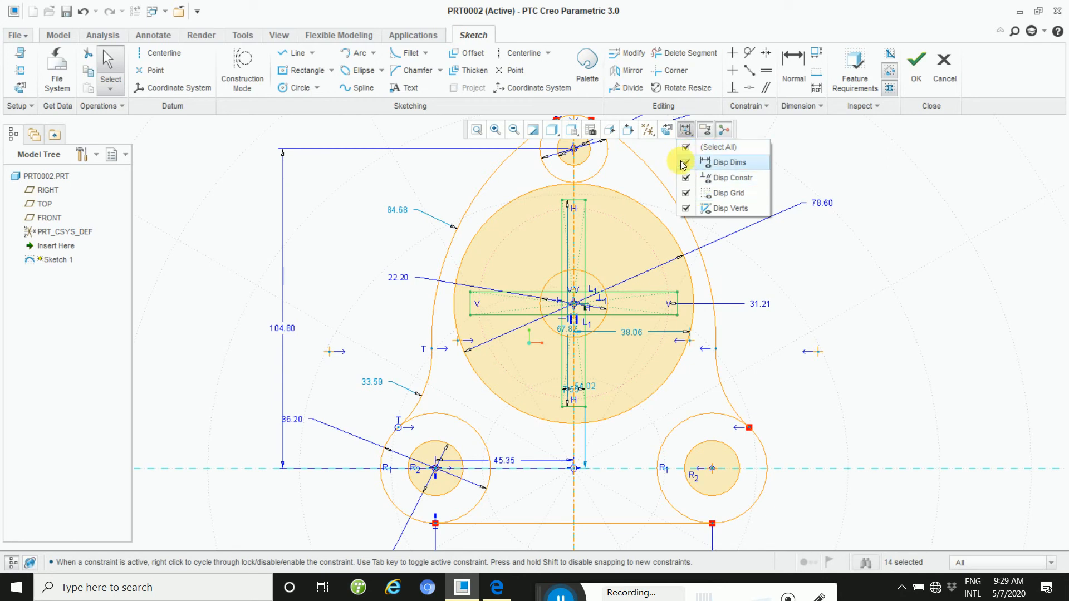
click(689, 148)
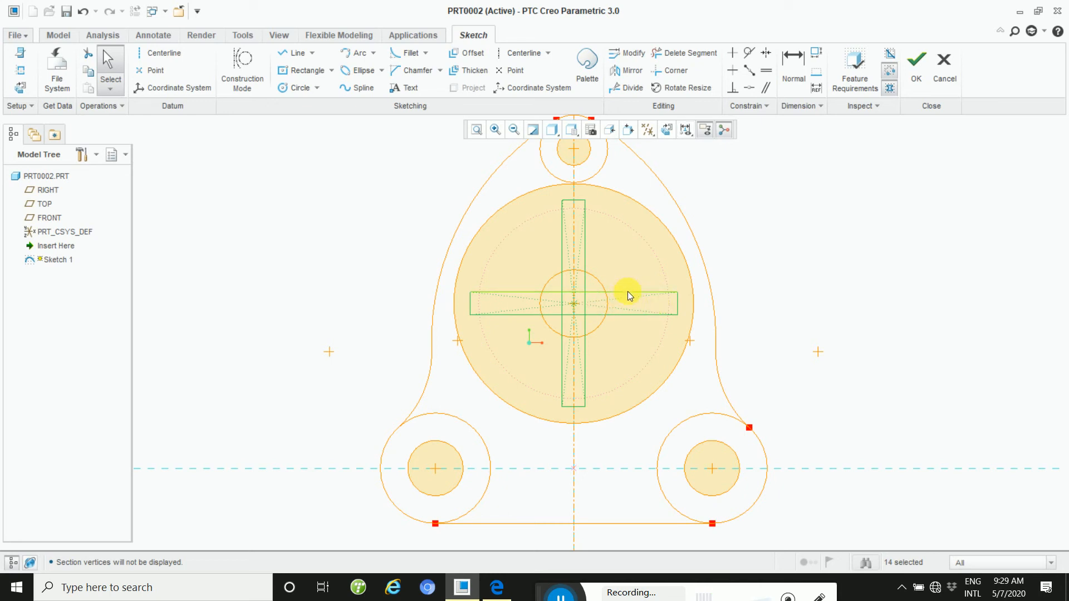
Remove the horizontal rectangle's edges from the selection and rotate the vertical rectangle by 45 degrees about the central circles' centre.
ctrl+click(633, 315)
ctrl+click(673, 316)
ctrl+click(677, 303)
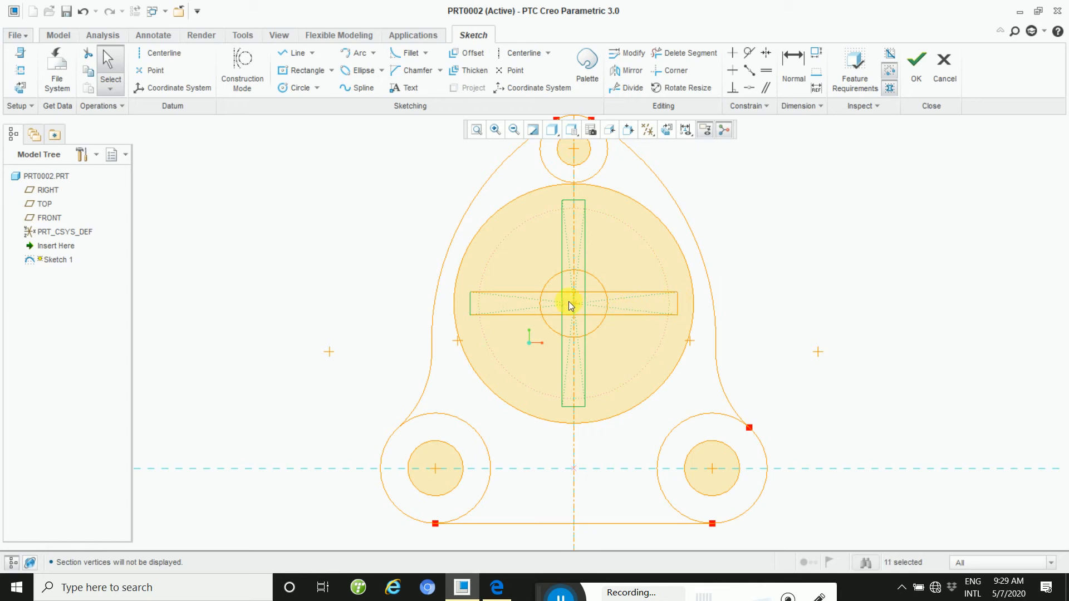
ctrl+click(470, 304)
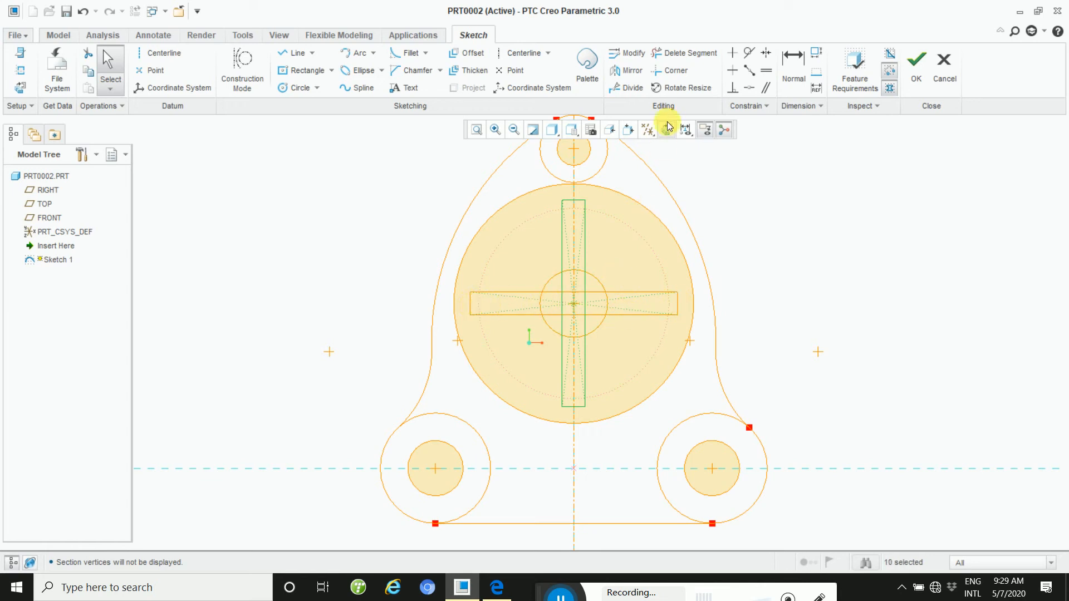
click(673, 89)
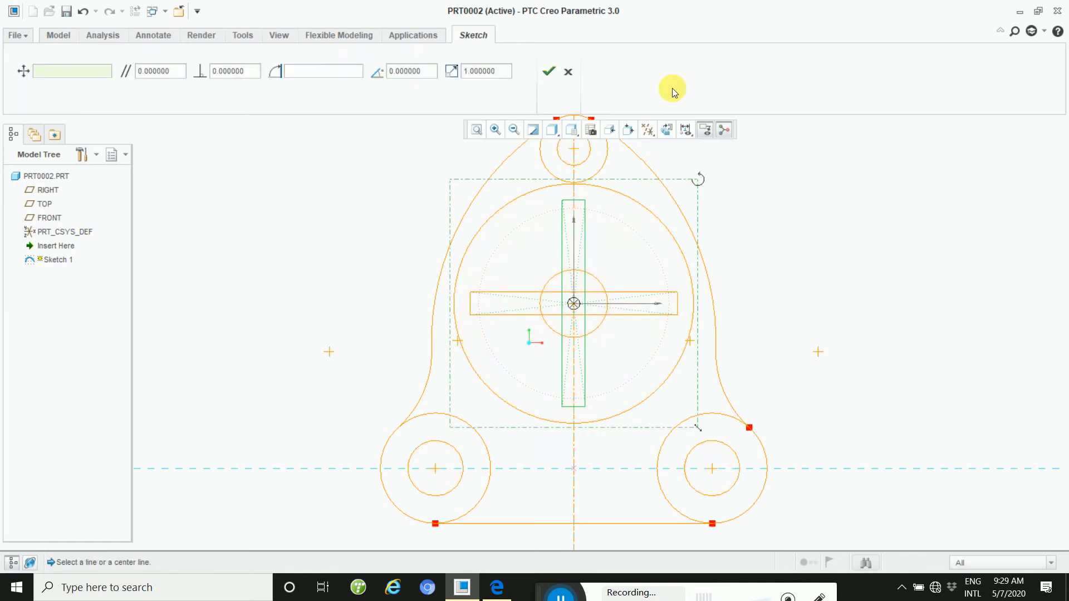
click(415, 72)
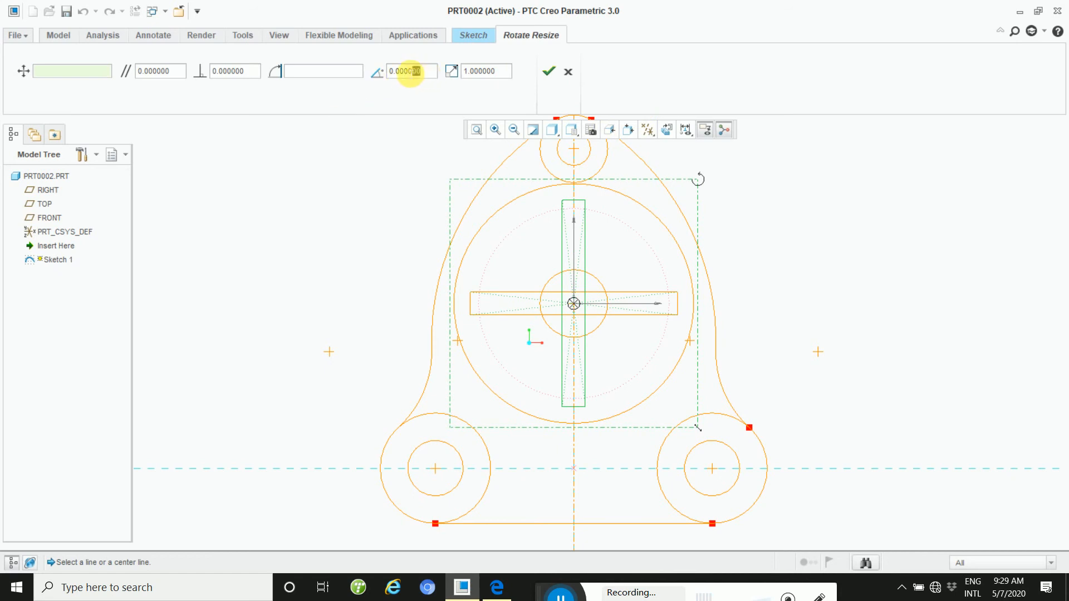
text(45)
key(Return)
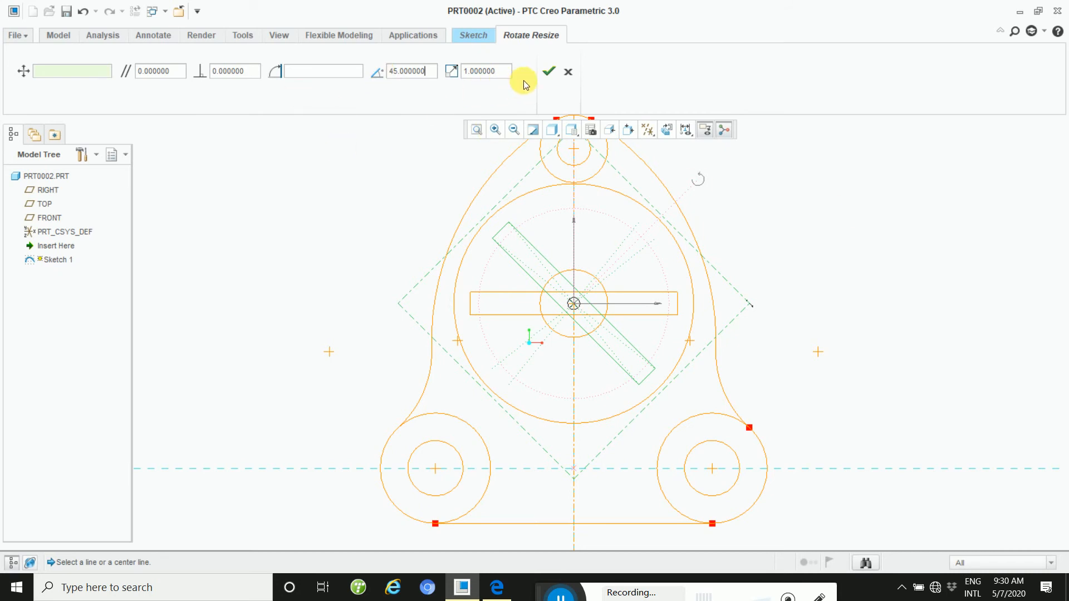
click(549, 71)
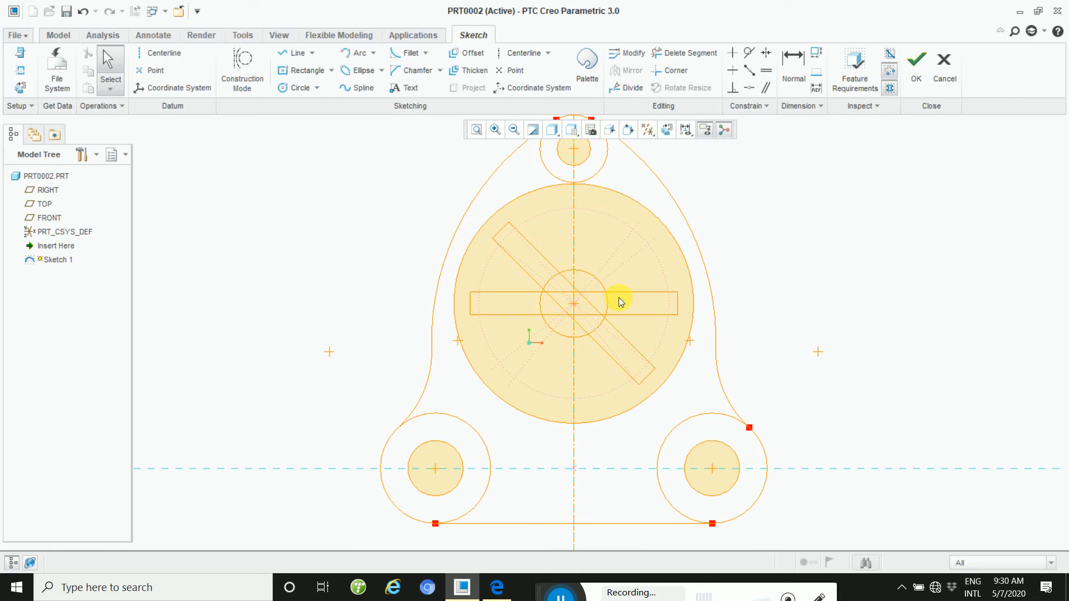
Select the horizontal rectangle's edges and rotate the rectangle by 45 degrees about the central circles' centre.
click(637, 293)
ctrl+click(642, 316)
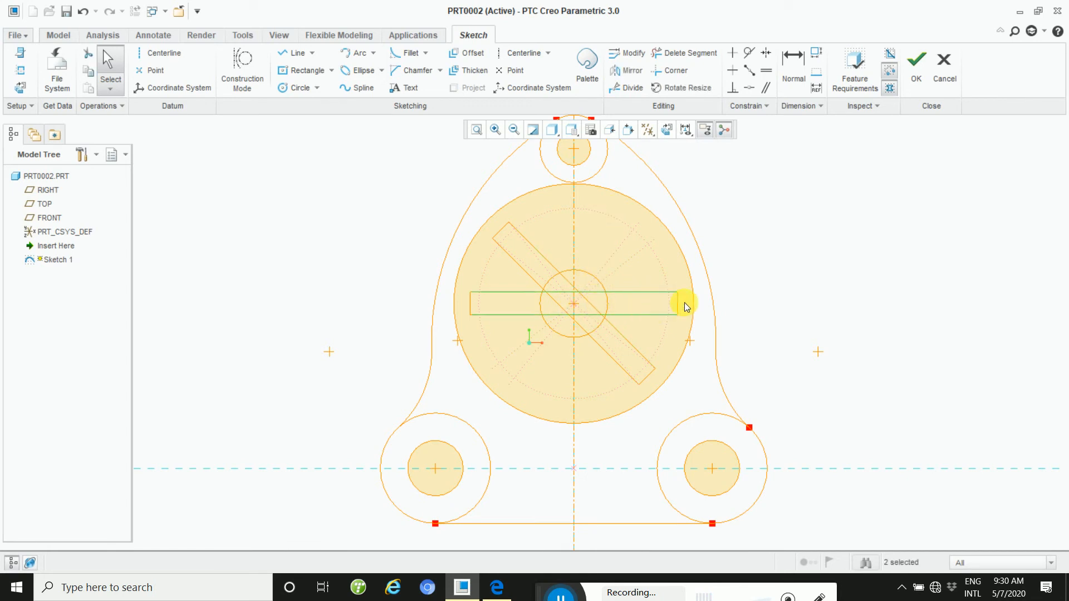
ctrl+click(677, 304)
ctrl+click(571, 179)
click(686, 91)
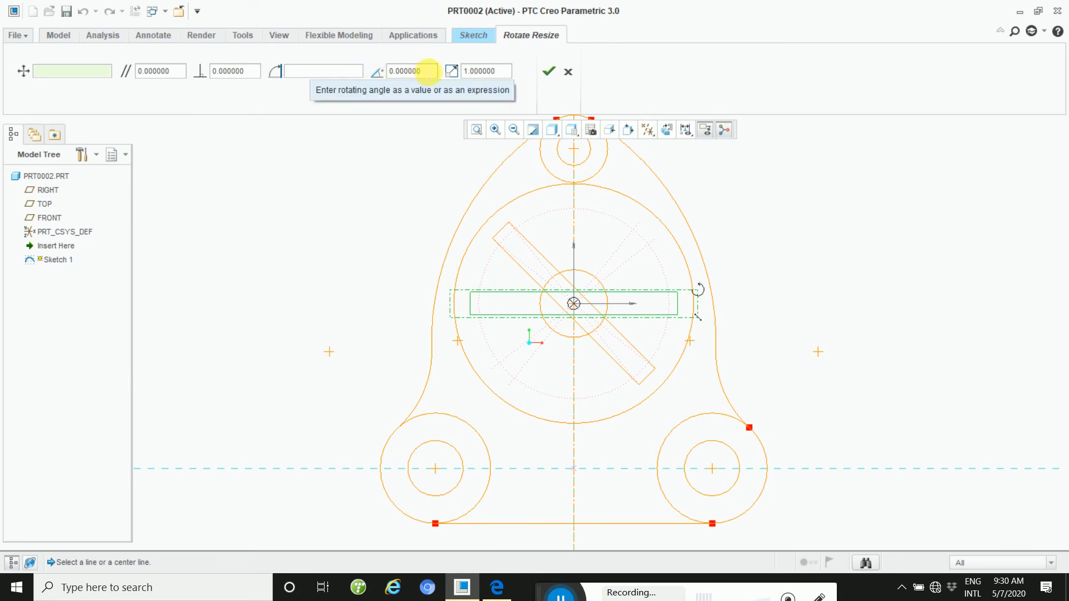
double_click(410, 71)
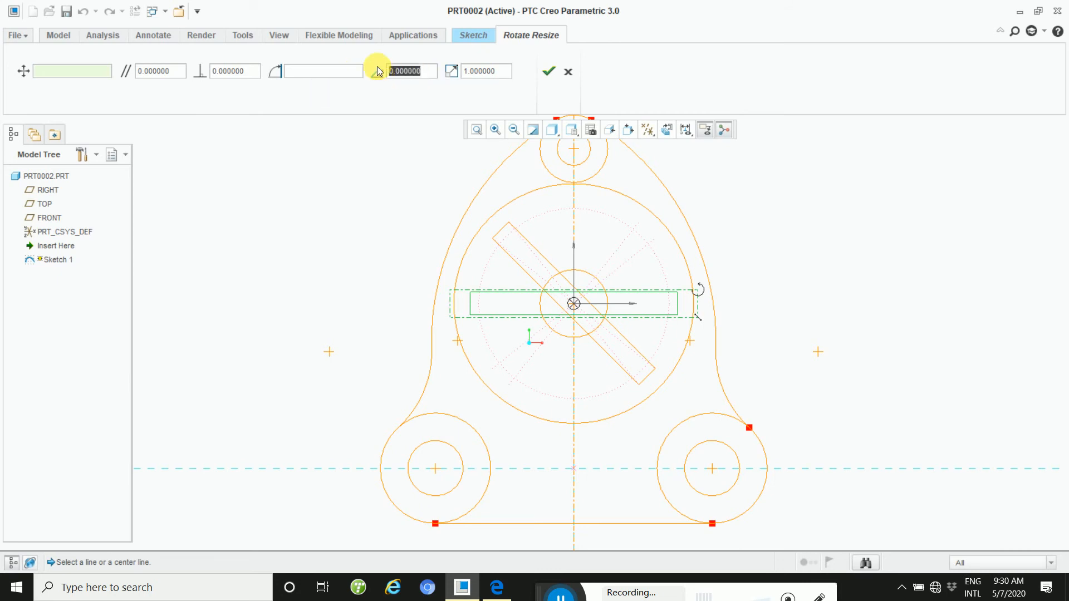
text(45)
click(377, 71)
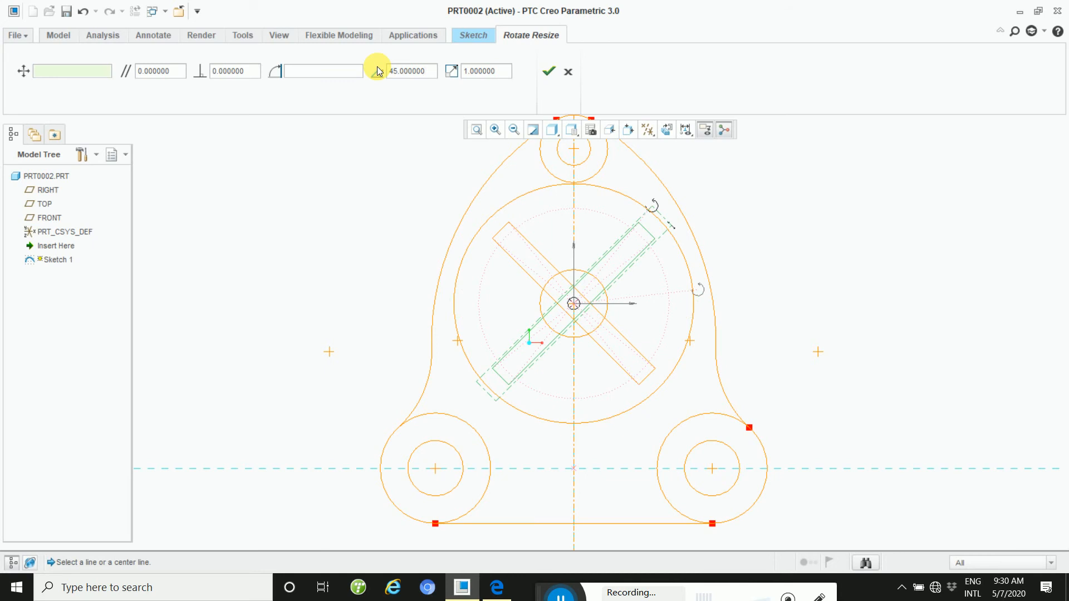
click(548, 71)
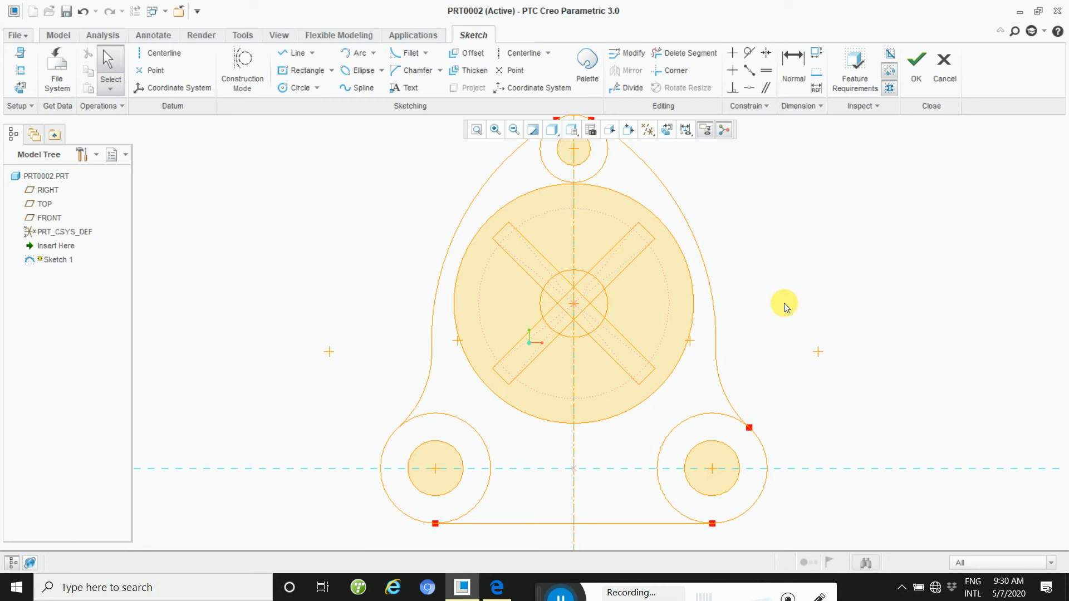
Try to make the upper right corner of the crossed rectangles coincident with the construction circle.
click(753, 85)
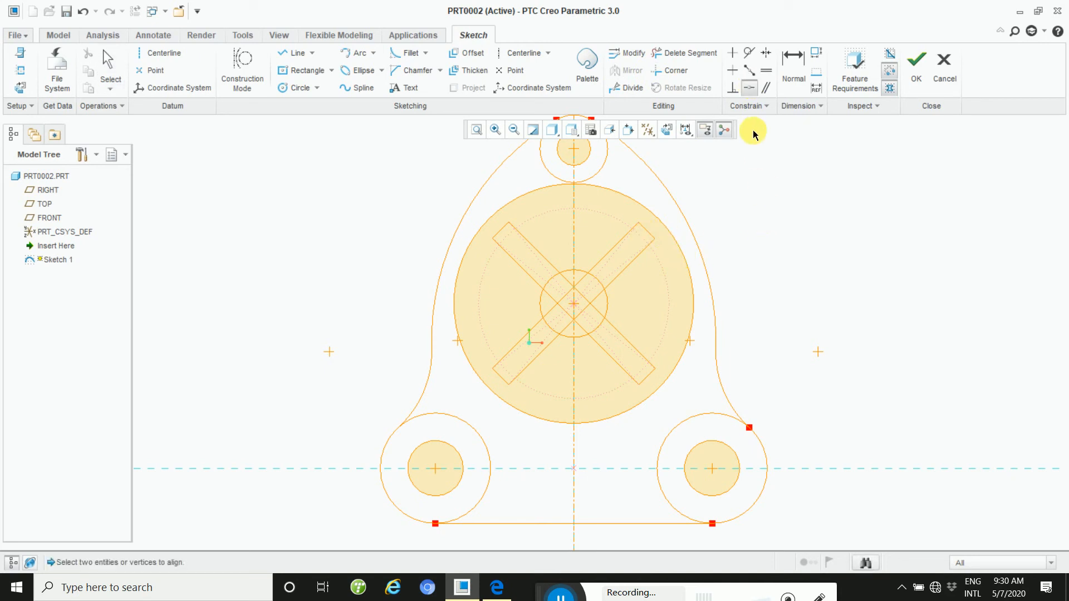
click(642, 238)
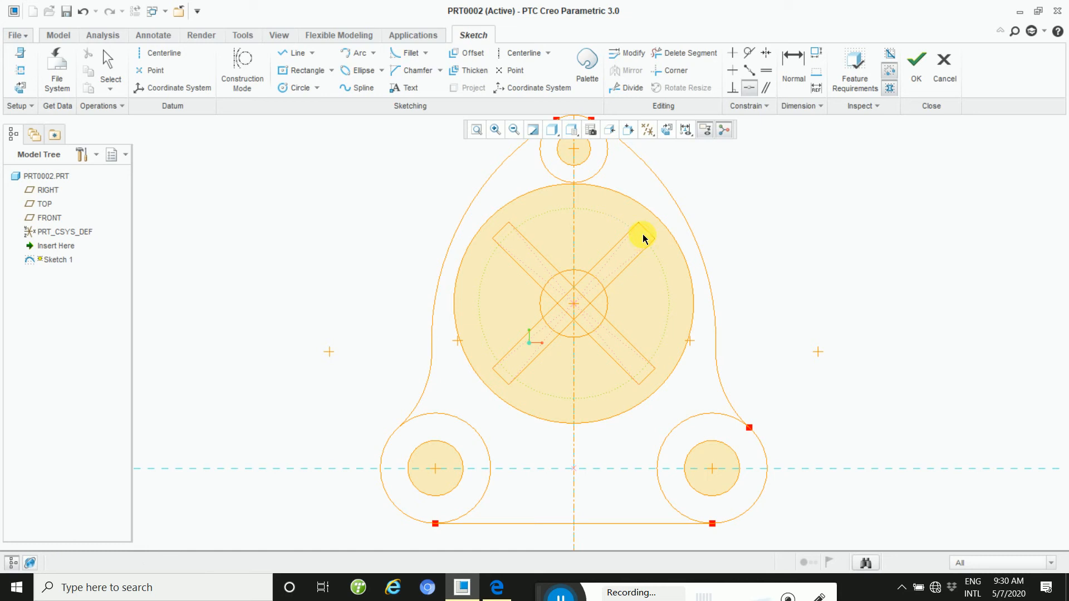
middle_click(763, 244)
click(749, 88)
middle_click(750, 261)
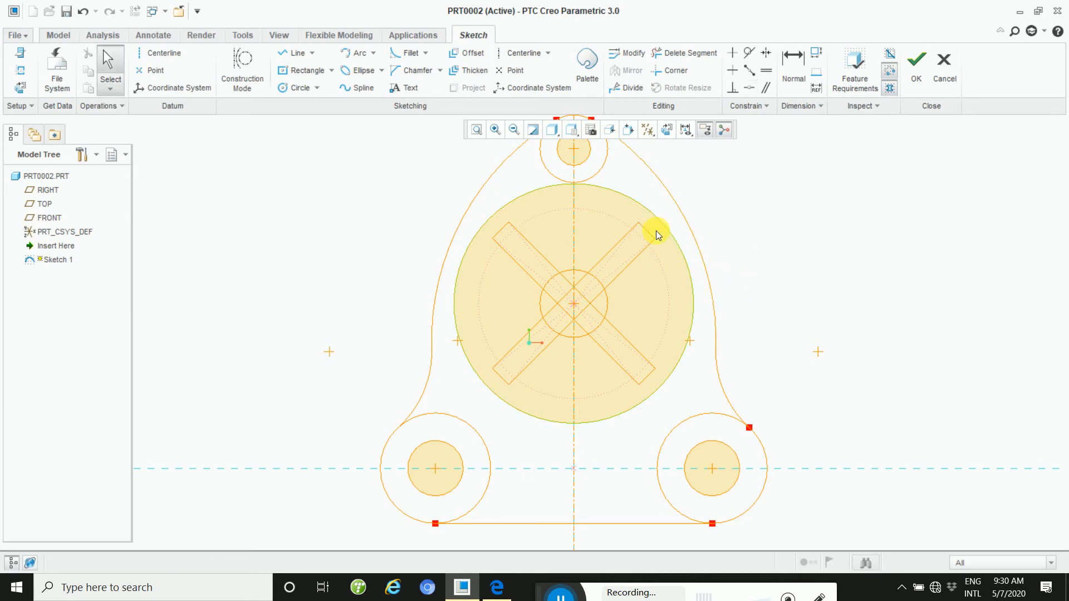
Narrow the crossed rectangles by their upper right corner and make that corner coincident with the construction circle.
mouse_move(646, 228)
mouse_down()
mouse_move(629, 246)
mouse_move(643, 239)
mouse_up()
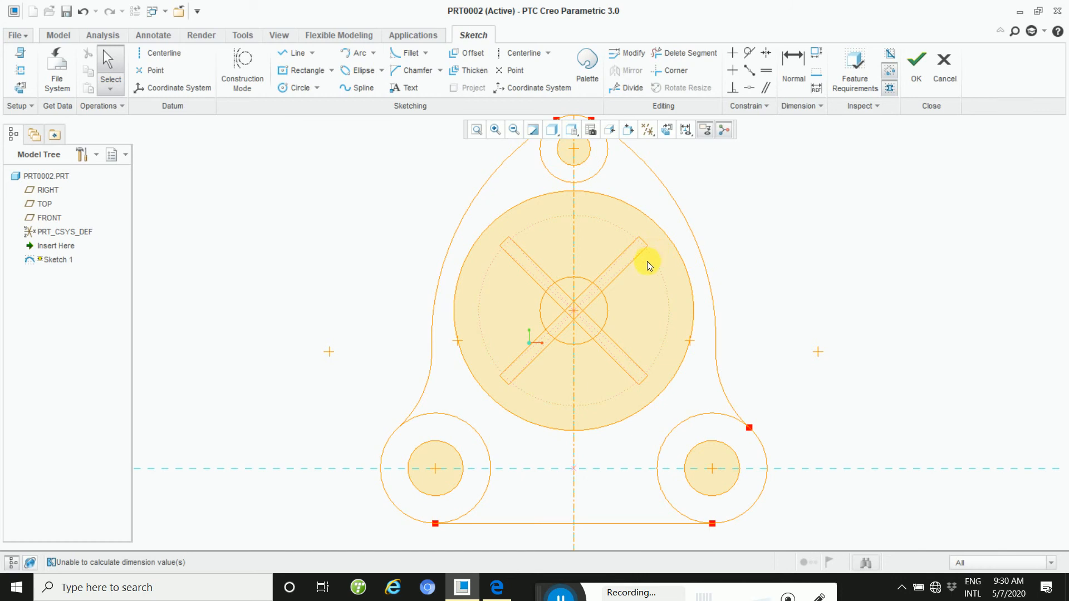
click(752, 89)
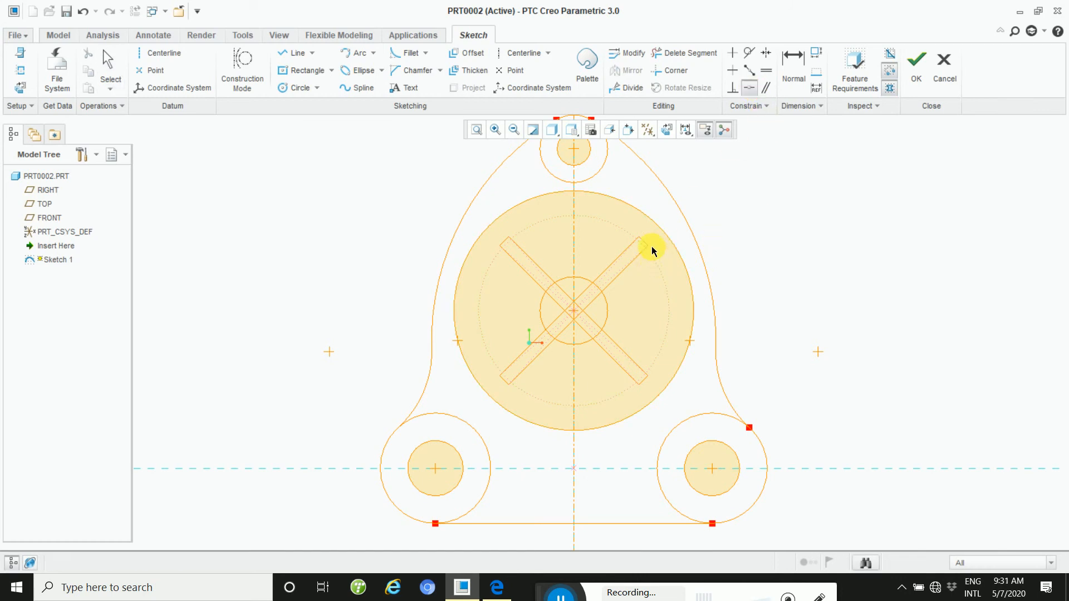
click(646, 244)
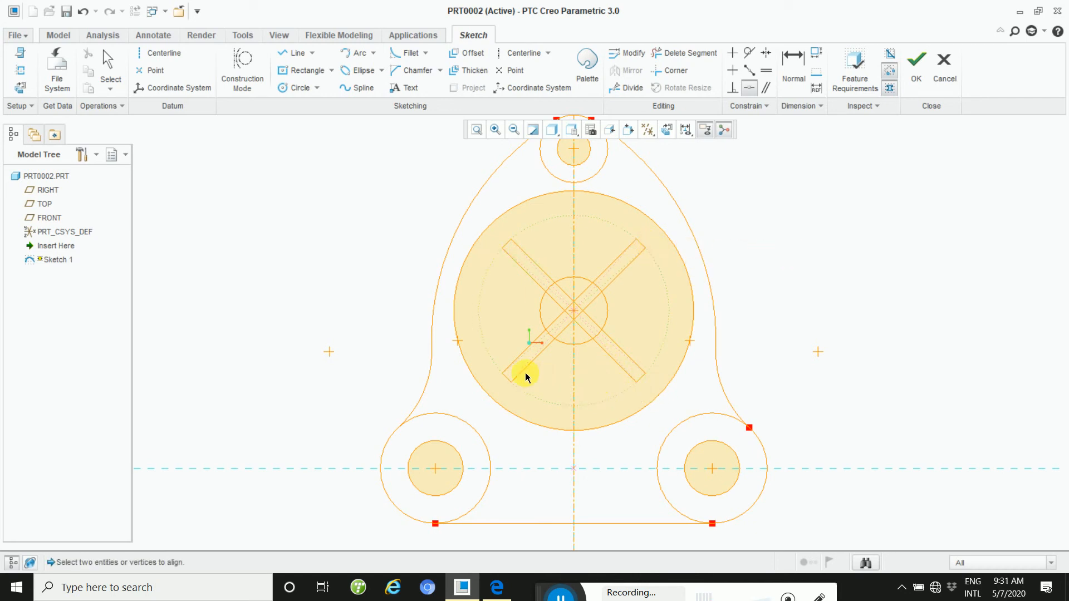
middle_click(784, 300)
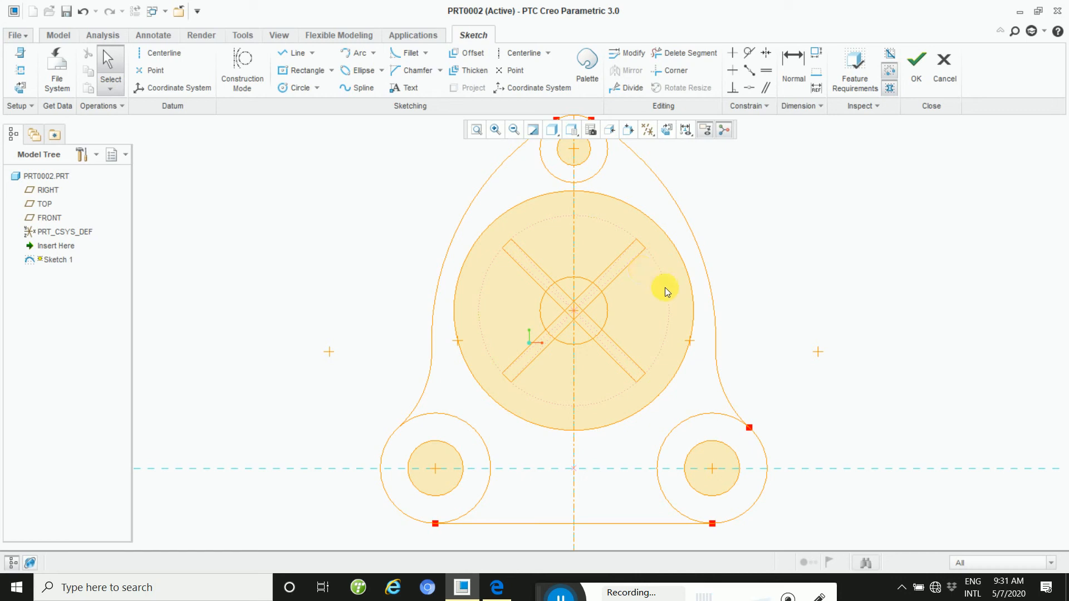
Draw a small circle centred on the midpoint of the crossed rectangles' upper right end.
click(295, 88)
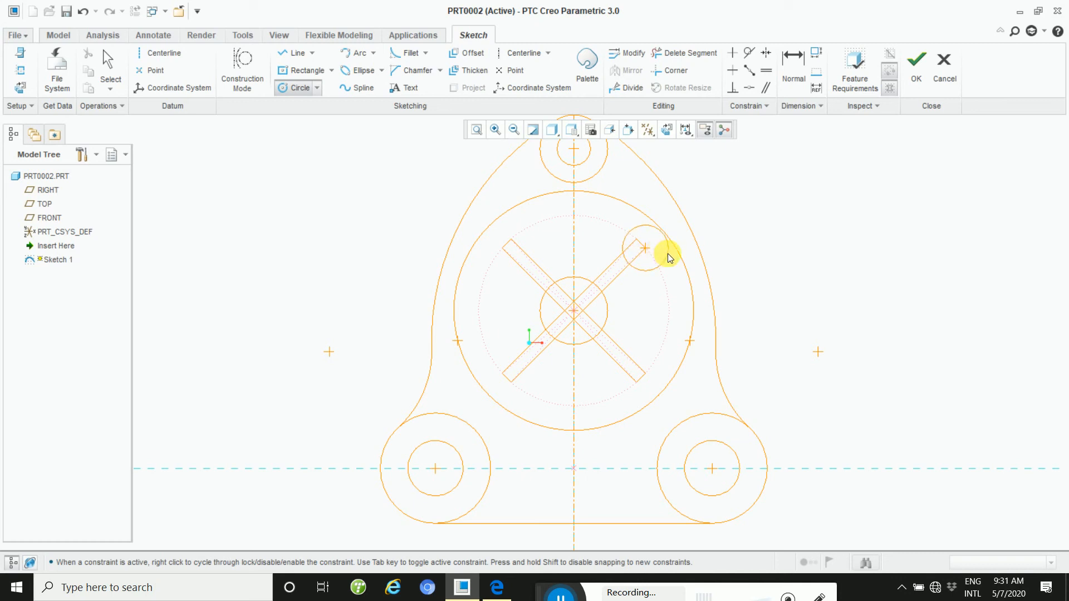
middle_click(672, 254)
click(478, 130)
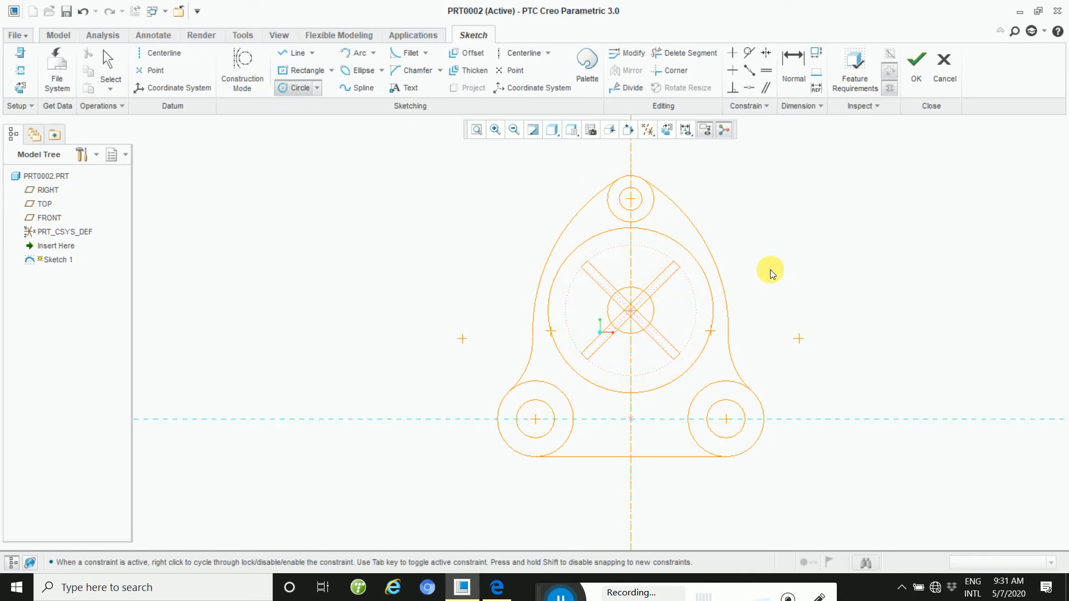
ctrl+middle_drag(770, 269, 807, 387)
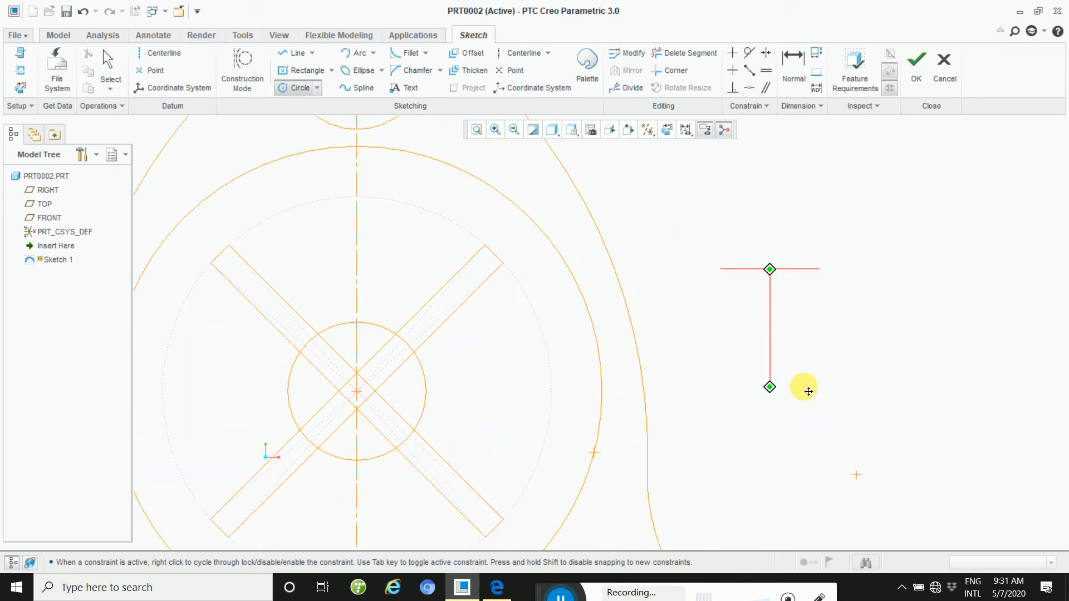
scroll(490, 250, up, 2)
click(494, 253)
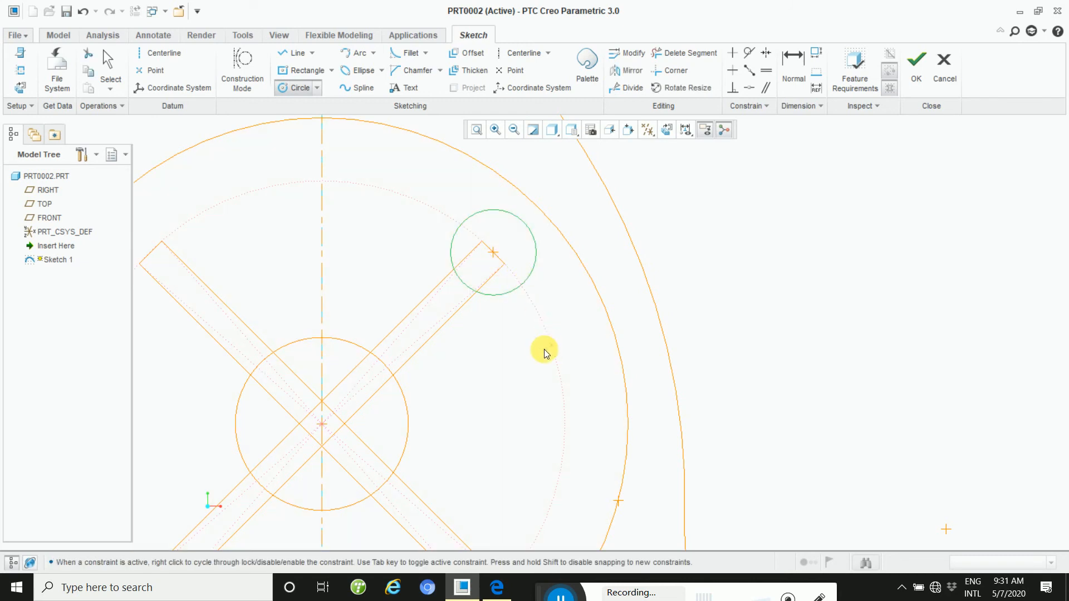
middle_click(519, 355)
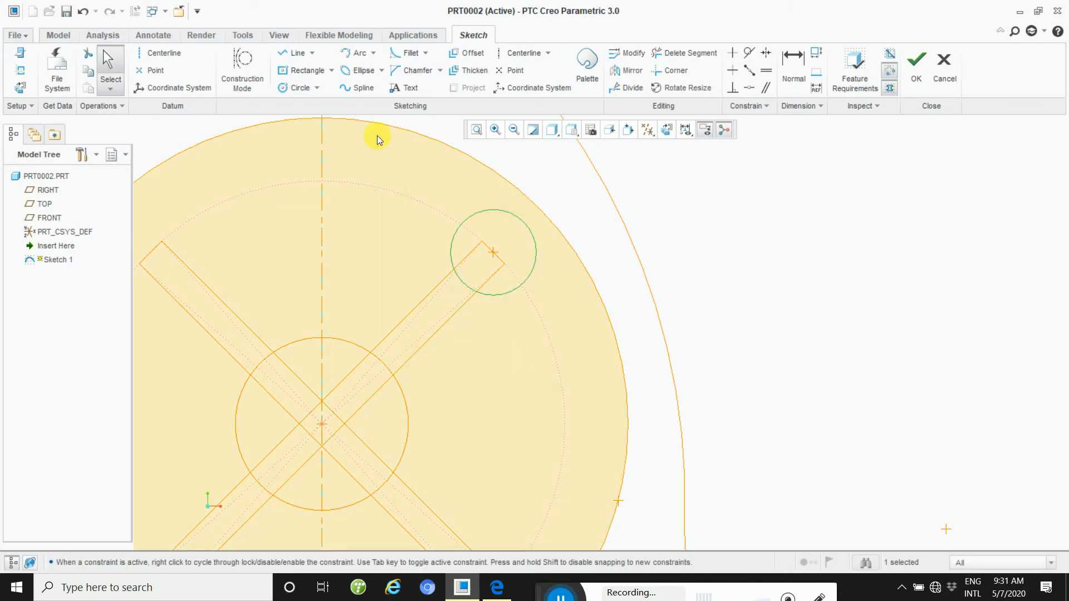
Draw a small circle centred on the midpoint of the crossed rectangles' upper left end.
click(297, 88)
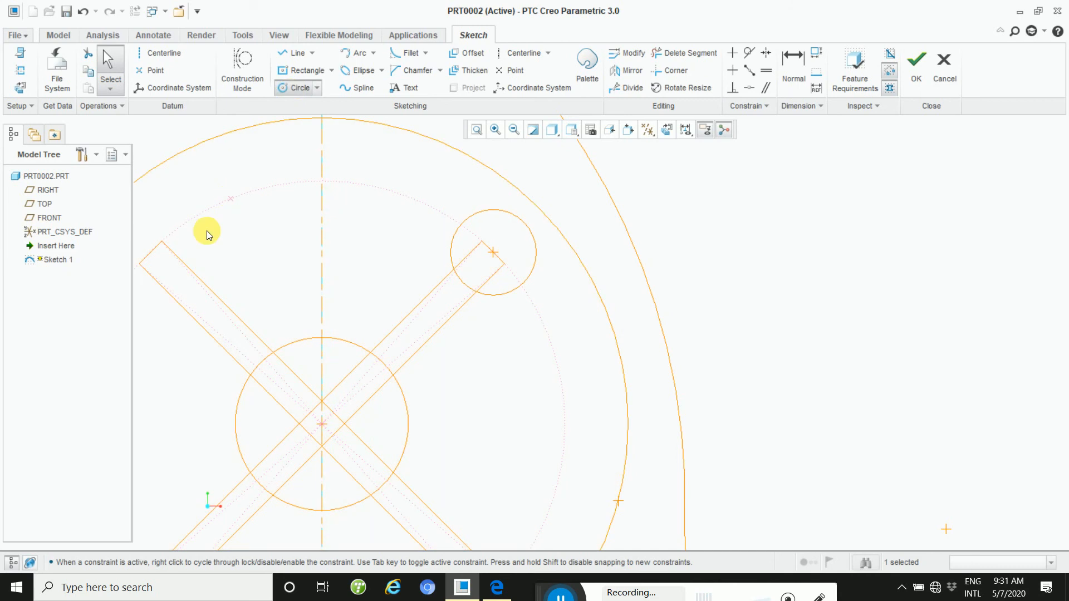
click(151, 253)
click(186, 264)
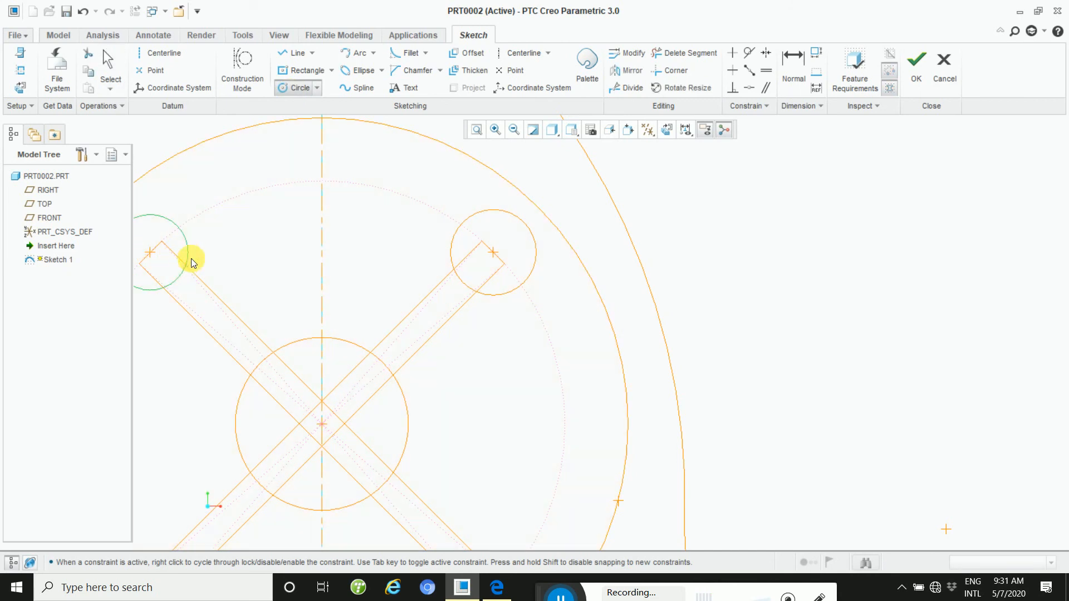
middle_click(205, 242)
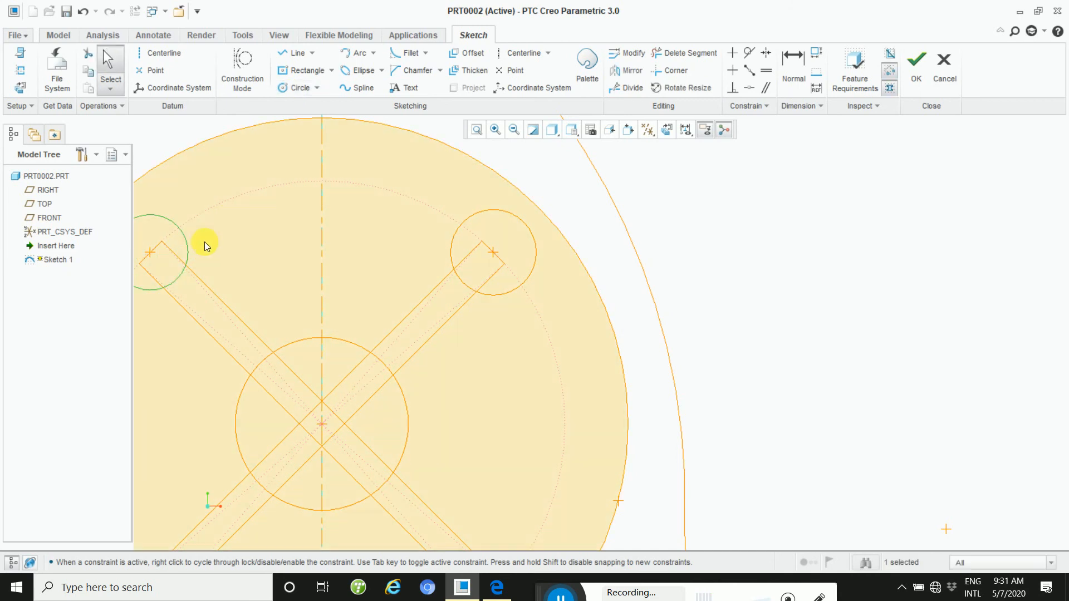
Draw a small circle centred on the midpoint of the crossed rectangles' lower right end.
click(478, 131)
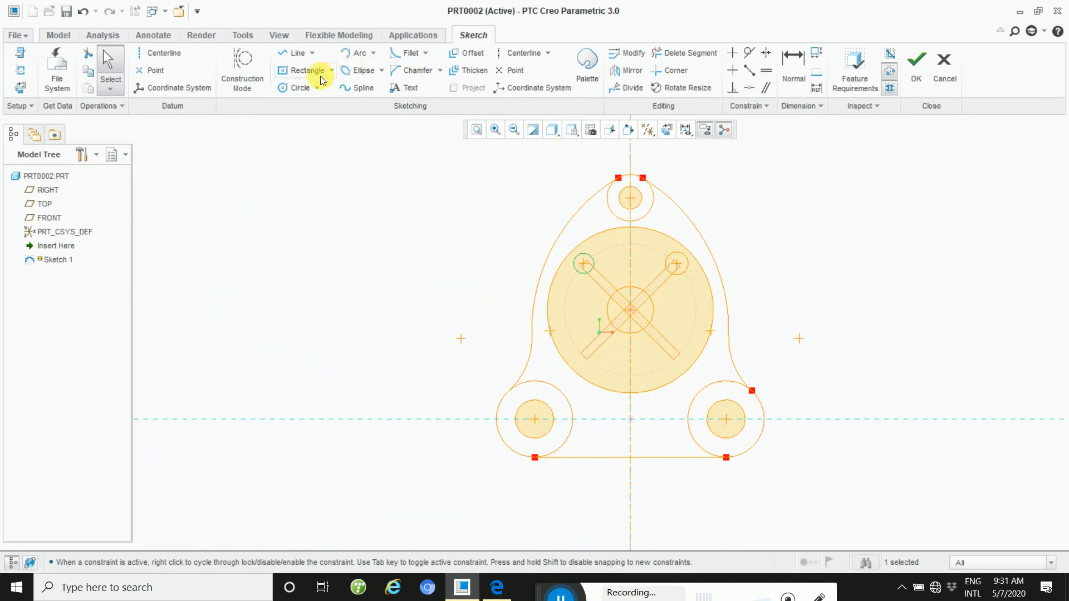
click(297, 88)
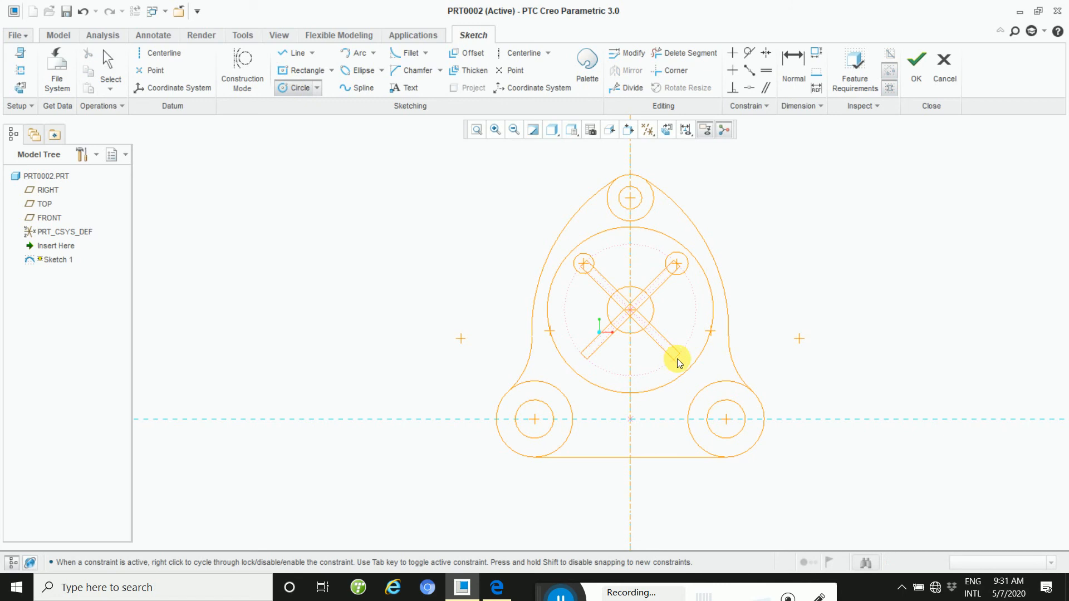
click(477, 129)
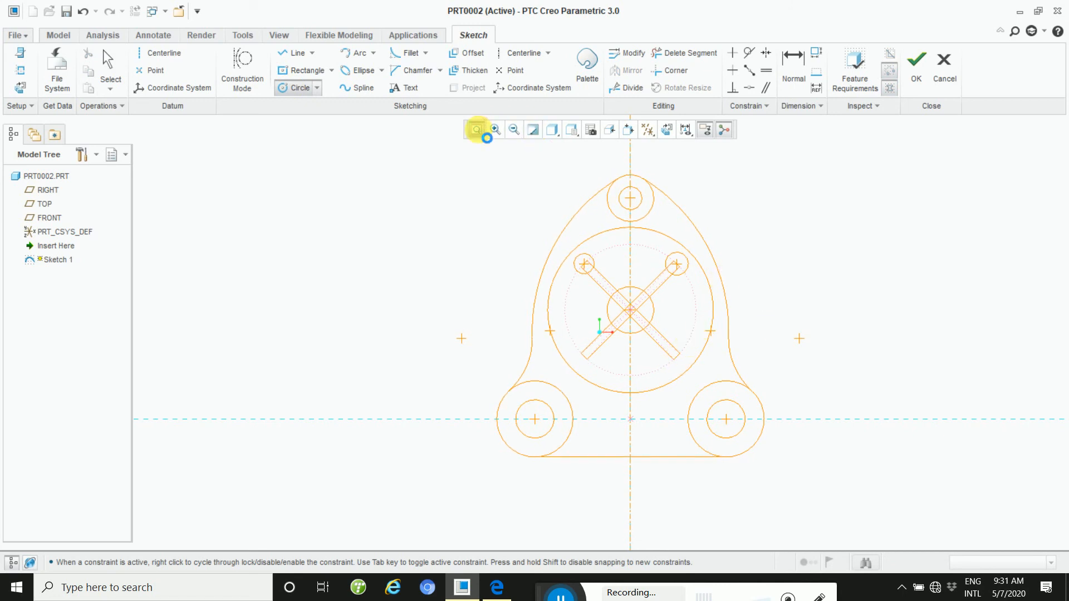
mouse_move(797, 382)
ctrl+middle_down()
mouse_move(832, 481)
mouse_move(759, 437)
ctrl+middle_up()
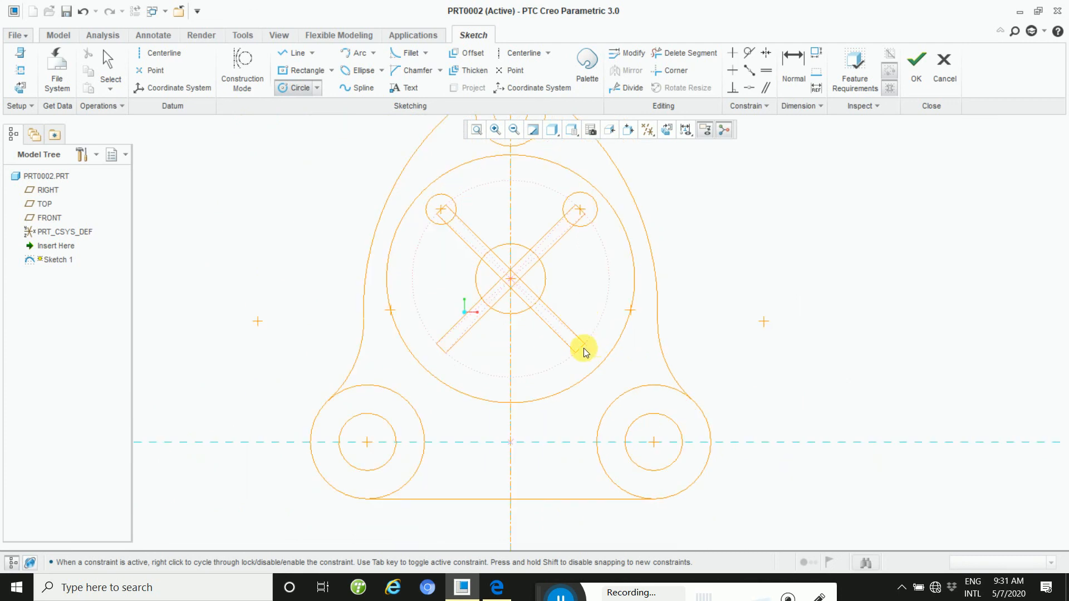
mouse_move(592, 341)
ctrl+middle_down()
mouse_move(621, 423)
mouse_move(626, 458)
mouse_move(613, 457)
ctrl+middle_up()
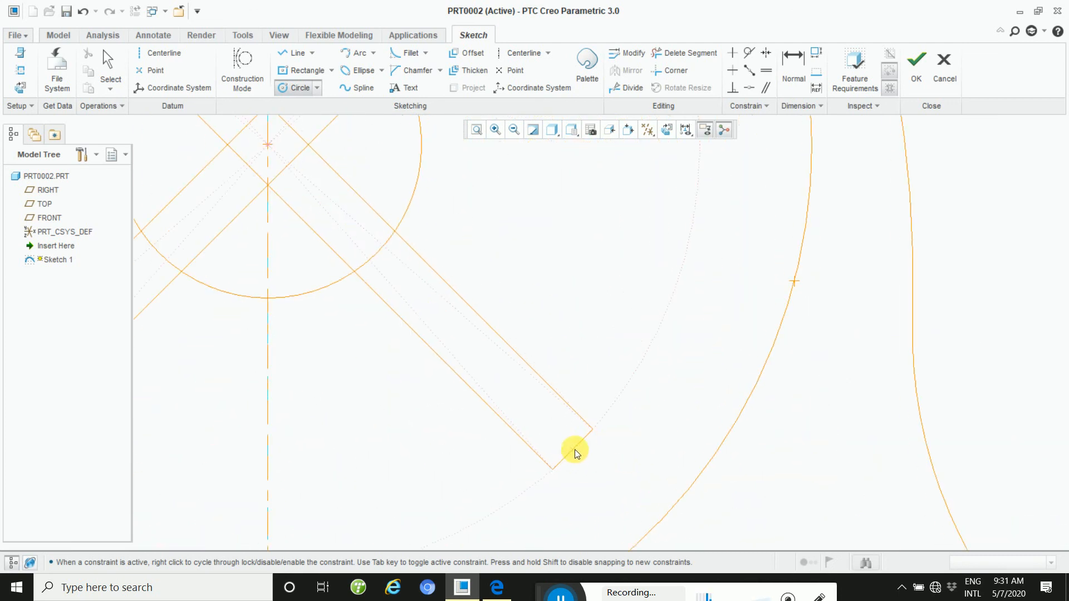
click(287, 88)
click(616, 465)
scroll(641, 414, down, 2)
scroll(643, 403, up, 1)
middle_click(643, 403)
scroll(419, 287, down, 1)
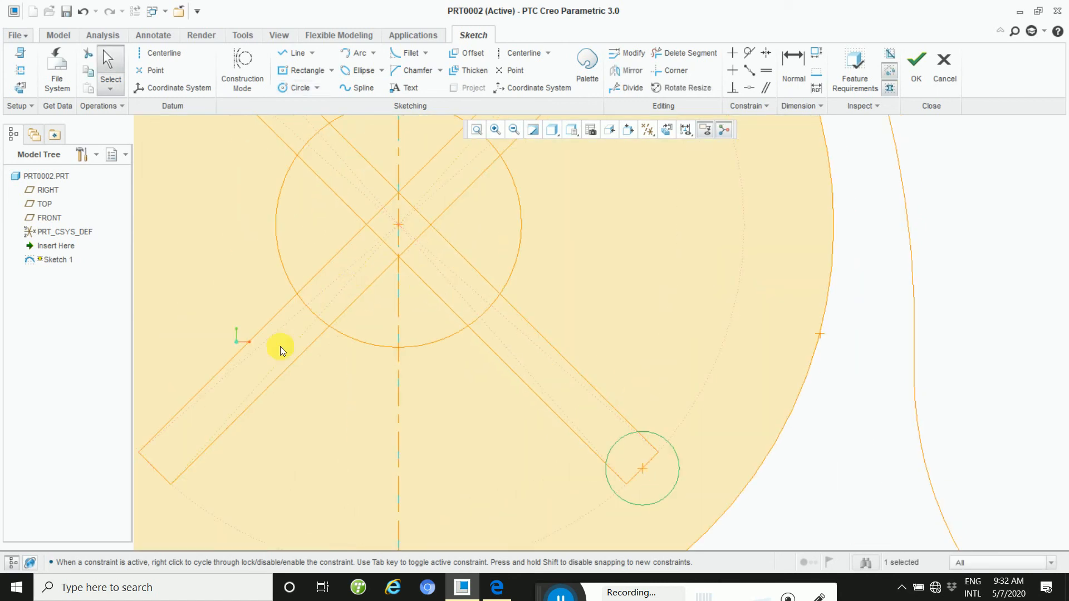
Draw a small circle centred on the midpoint of the crossed rectangles' lower left end.
click(286, 88)
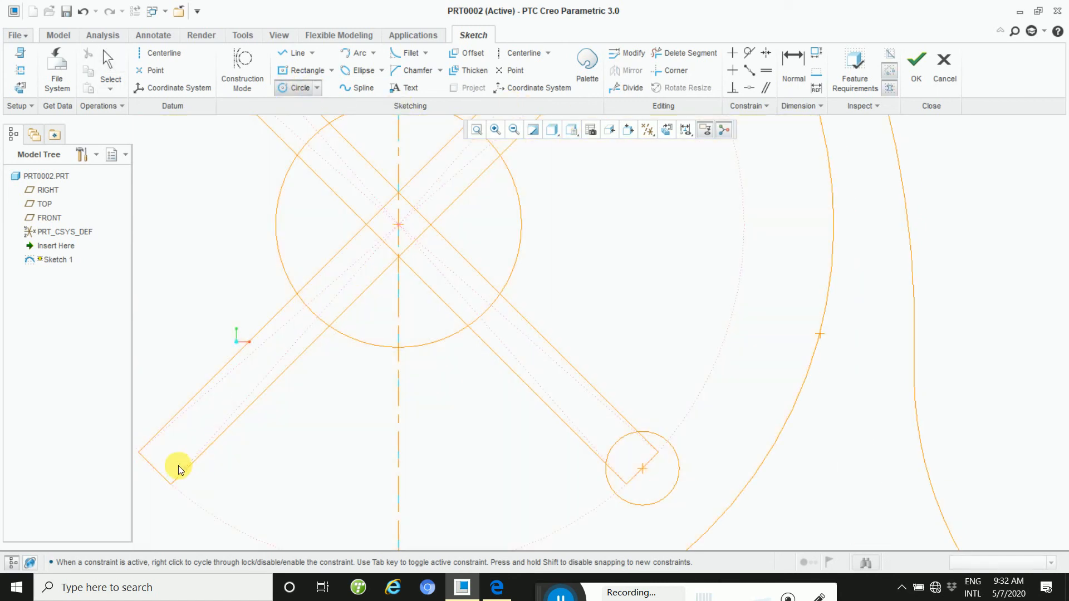
click(155, 469)
click(199, 489)
middle_click(245, 483)
scroll(251, 471, up, 1)
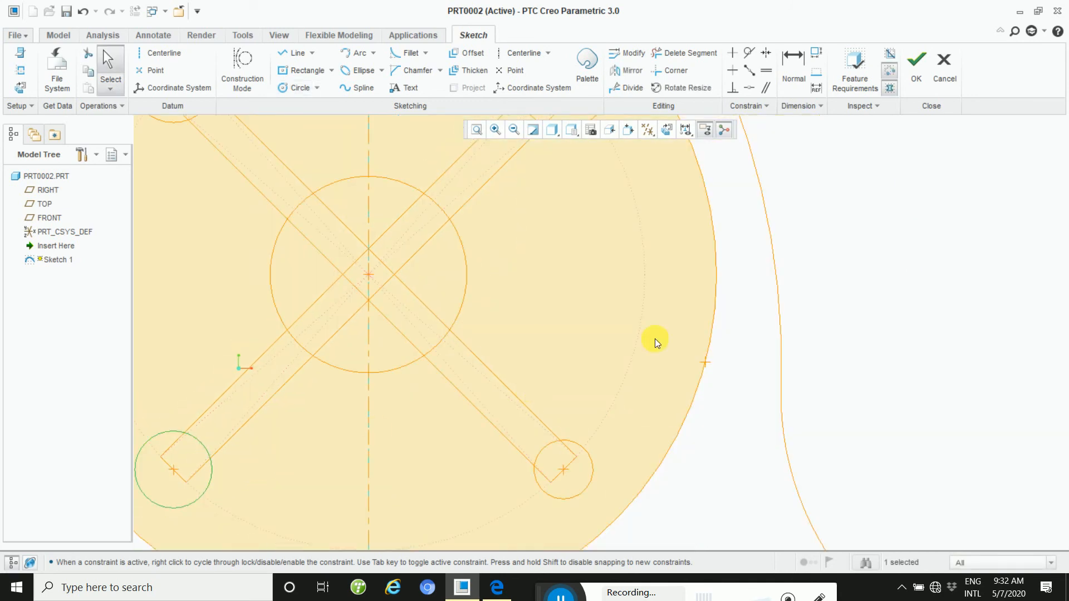
scroll(655, 339, up, 1)
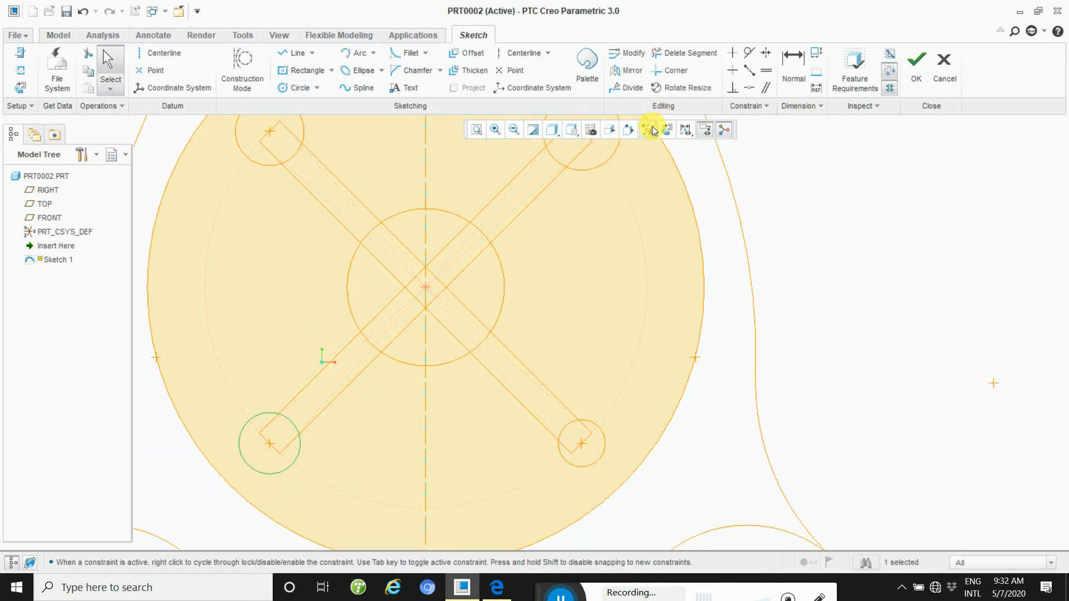
Apply an Equal constraint to the four small circles at the ends of the crossed rectangles.
click(477, 131)
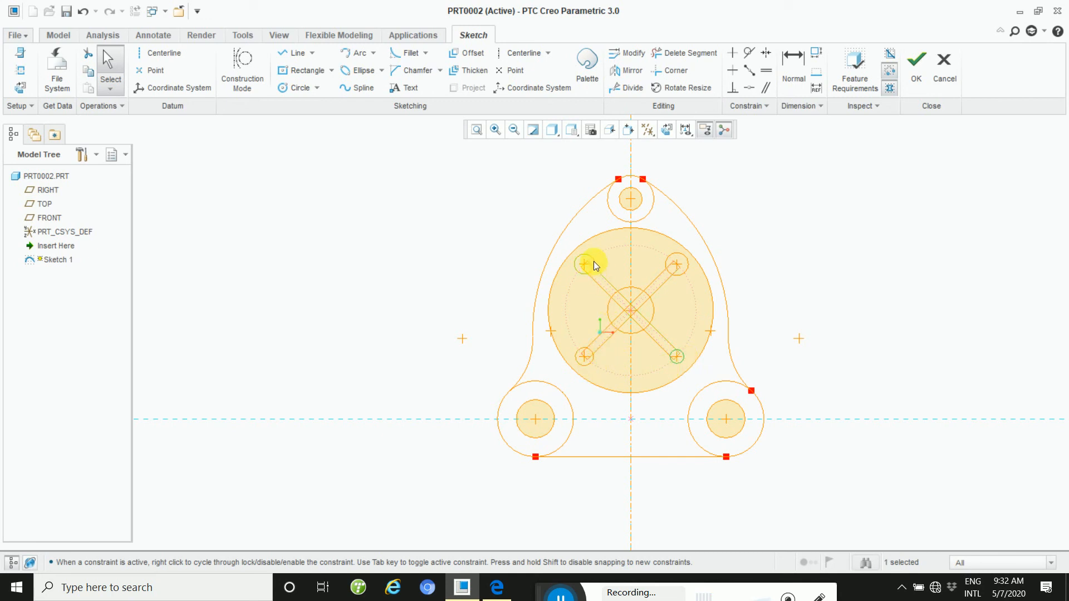
ctrl+click(689, 267)
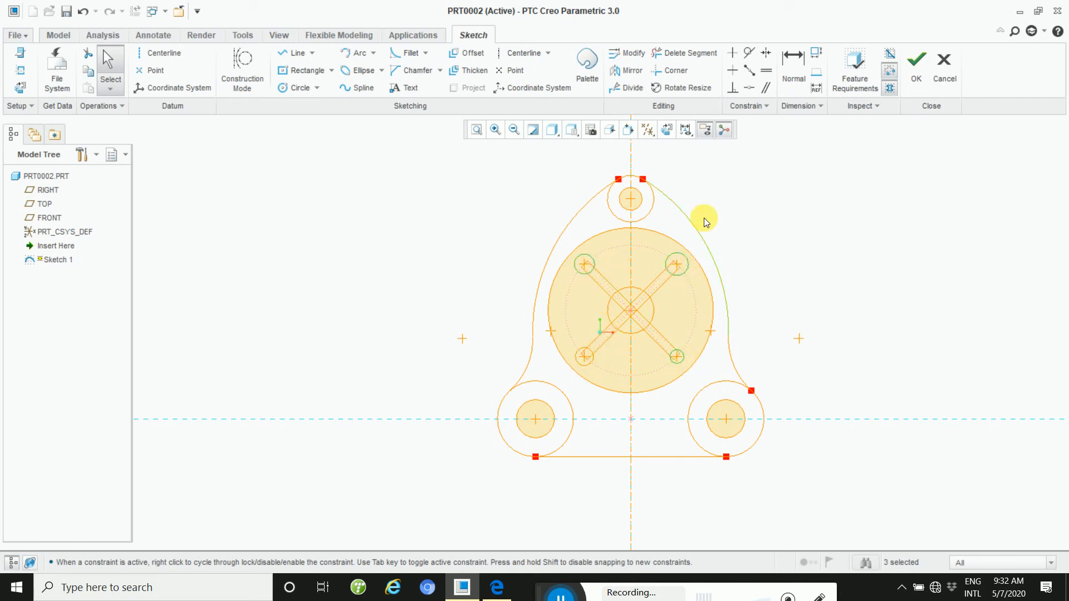
click(766, 72)
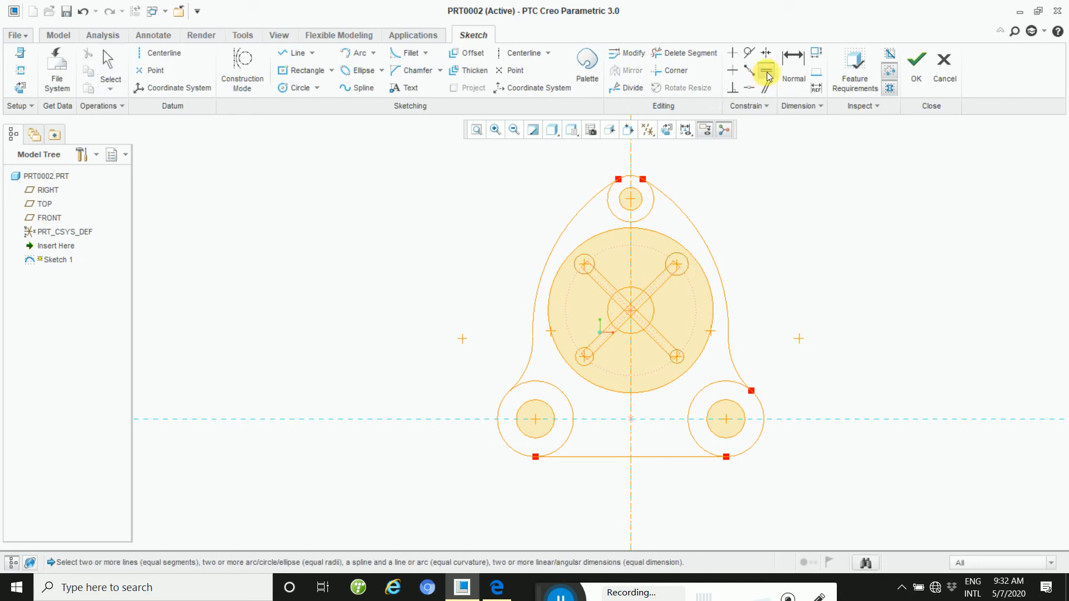
click(688, 283)
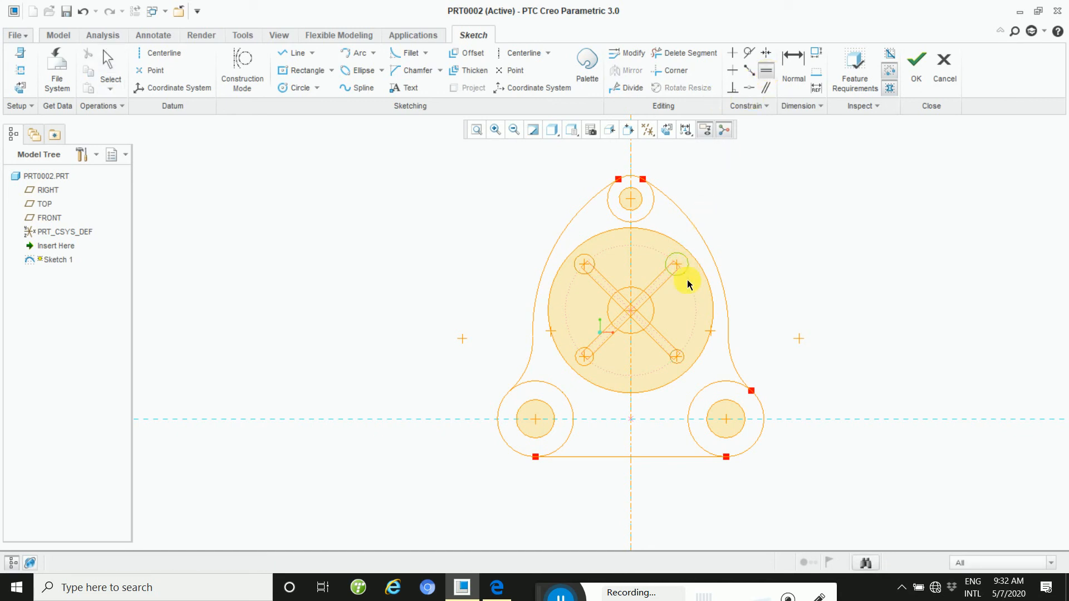
click(687, 357)
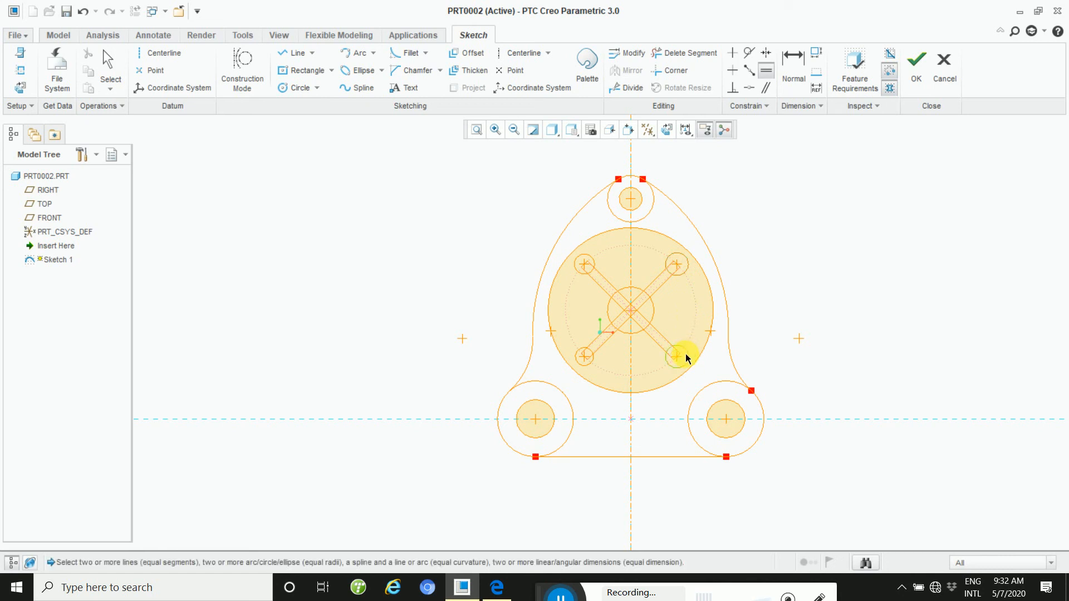
click(592, 365)
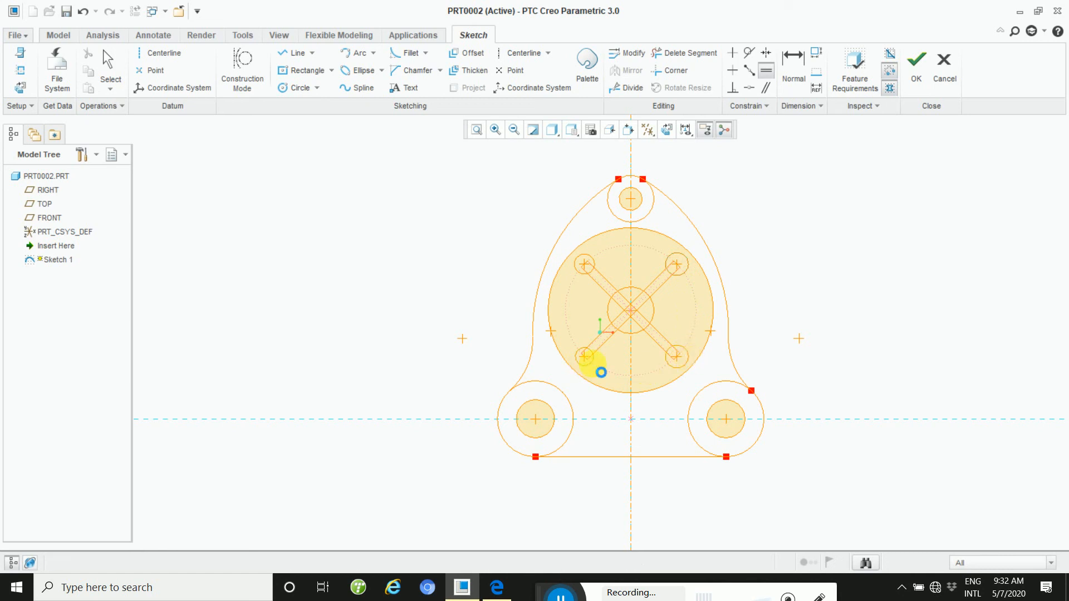
click(593, 264)
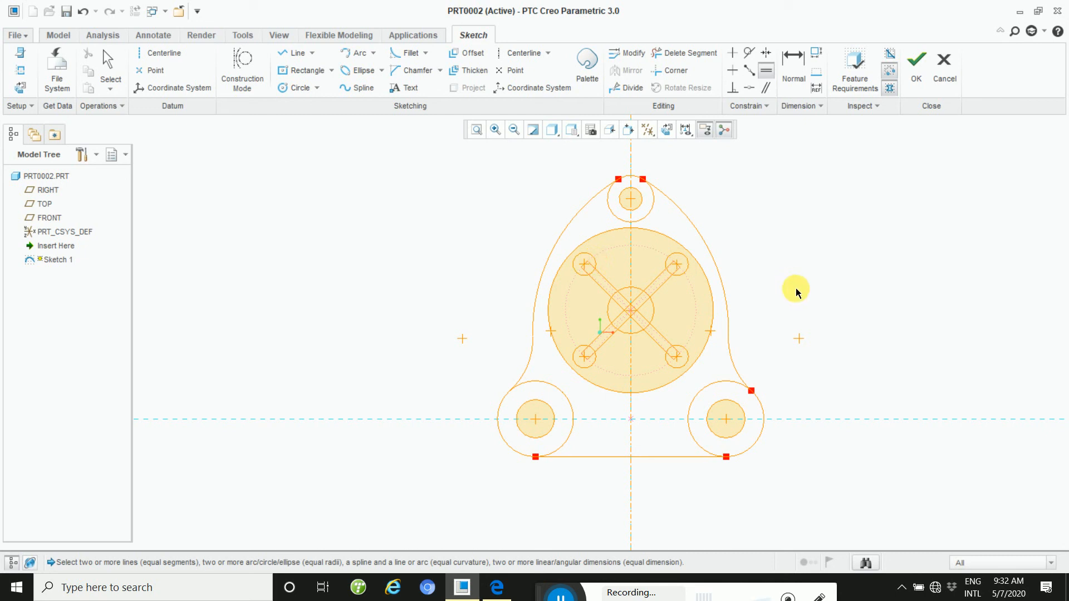
Sketch a vertical center rectangle about 7.5 mm wide on the central circles' centre, reaching up and down to the construction circle.
scroll(796, 294, up, 2)
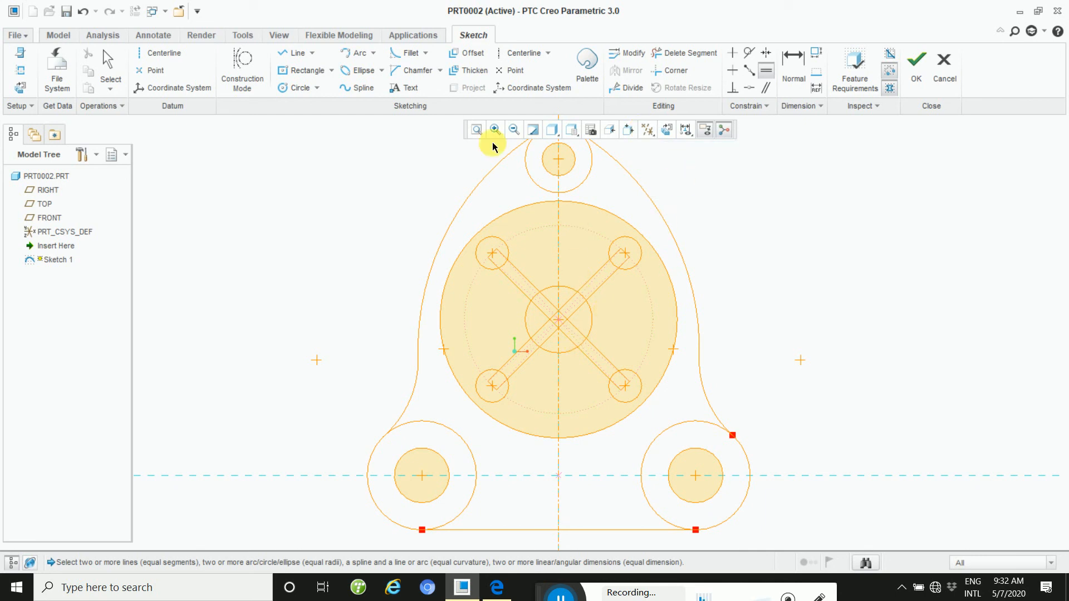
click(331, 70)
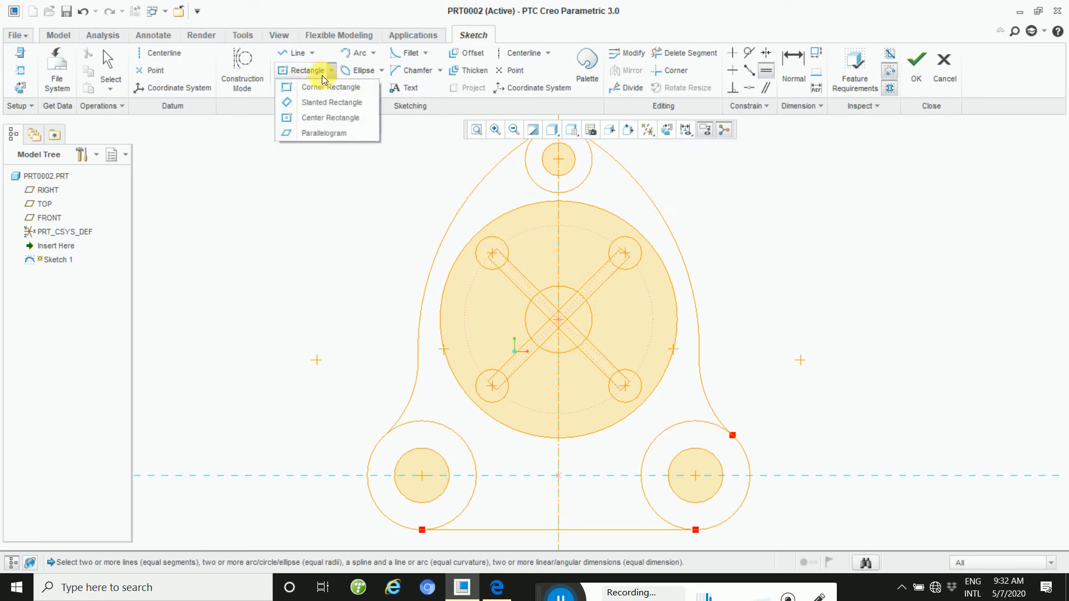
click(289, 119)
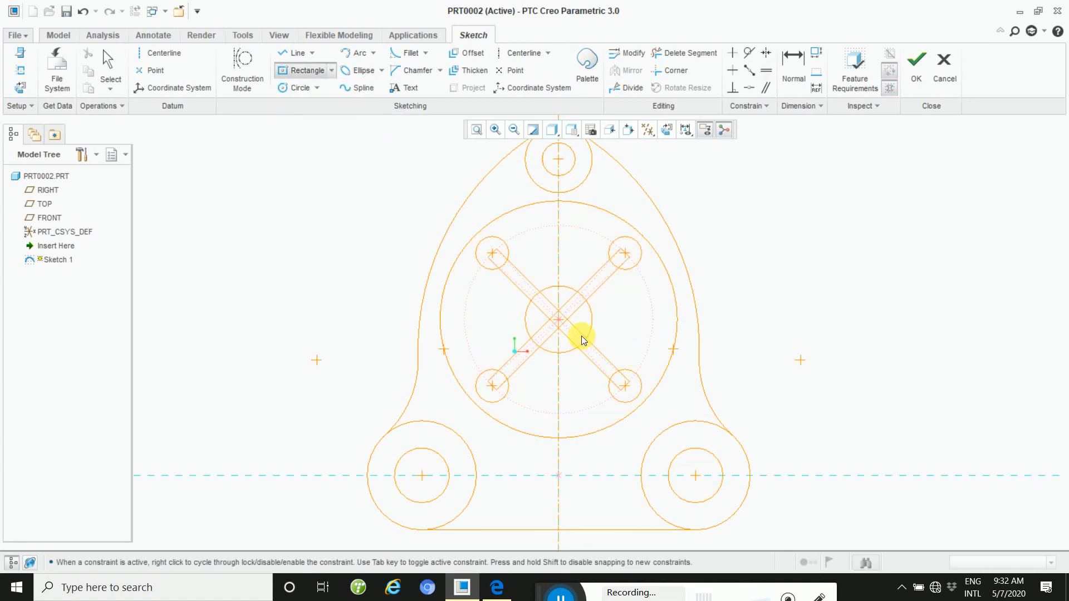
click(558, 320)
click(582, 409)
middle_click(583, 409)
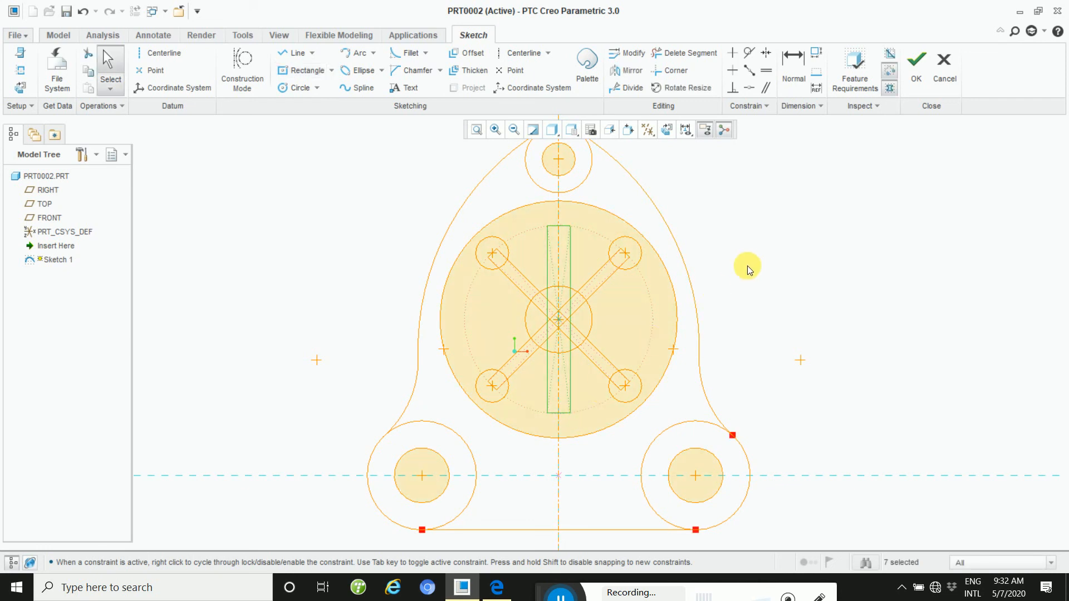
click(752, 265)
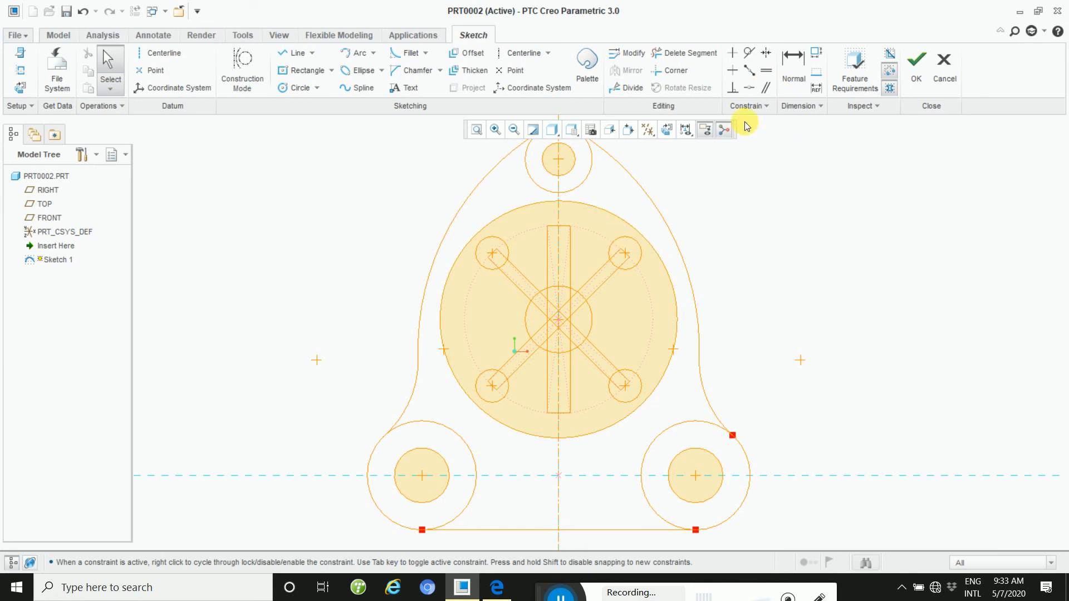
Show all sketch display items: dimensions, constraints, grid and vertices.
click(786, 57)
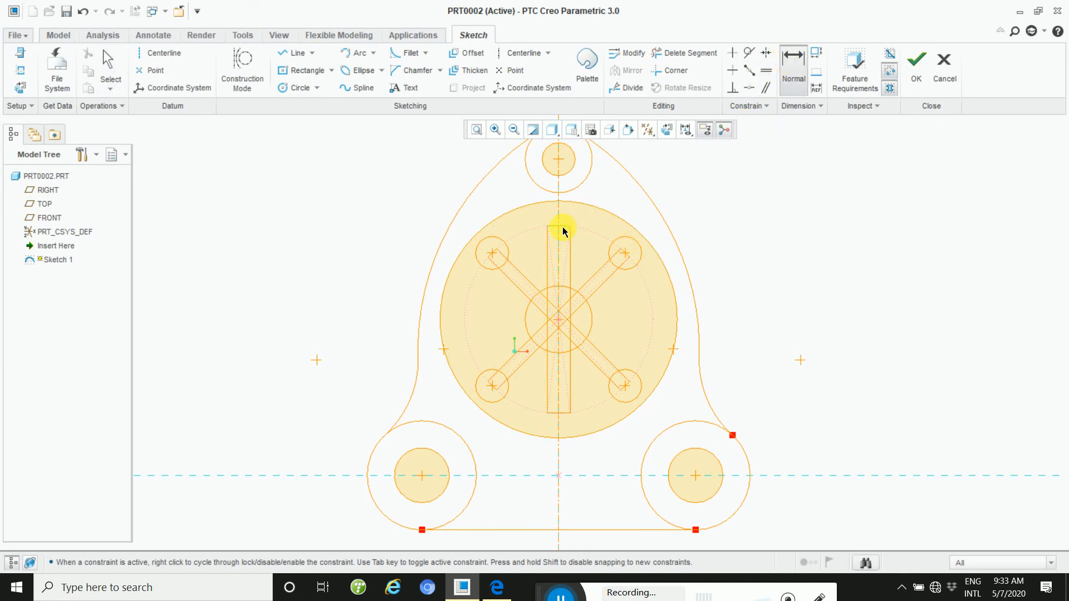
middle_click(725, 234)
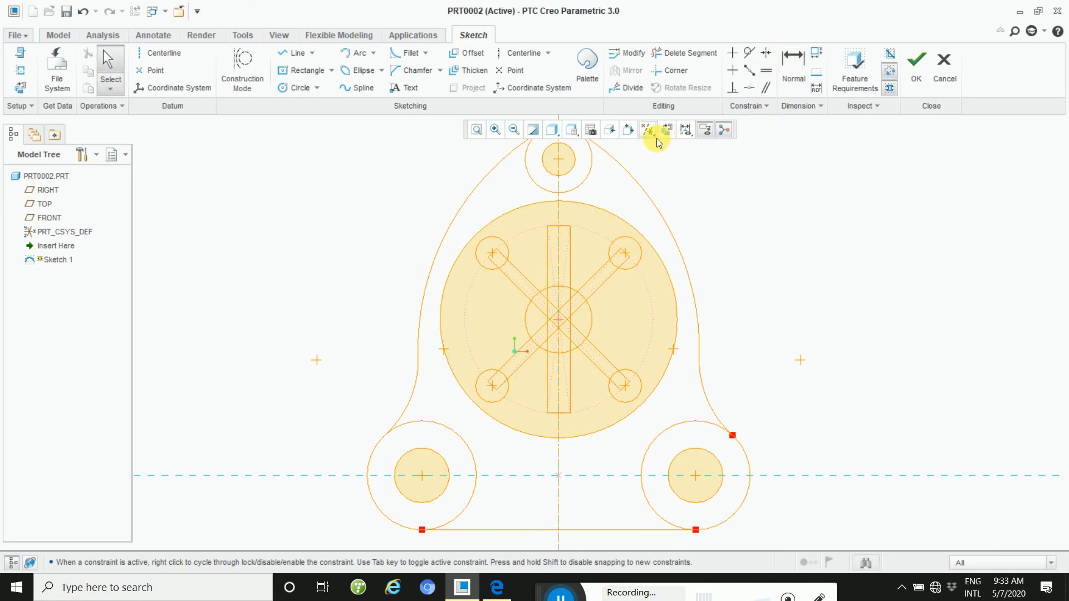
click(690, 134)
click(685, 149)
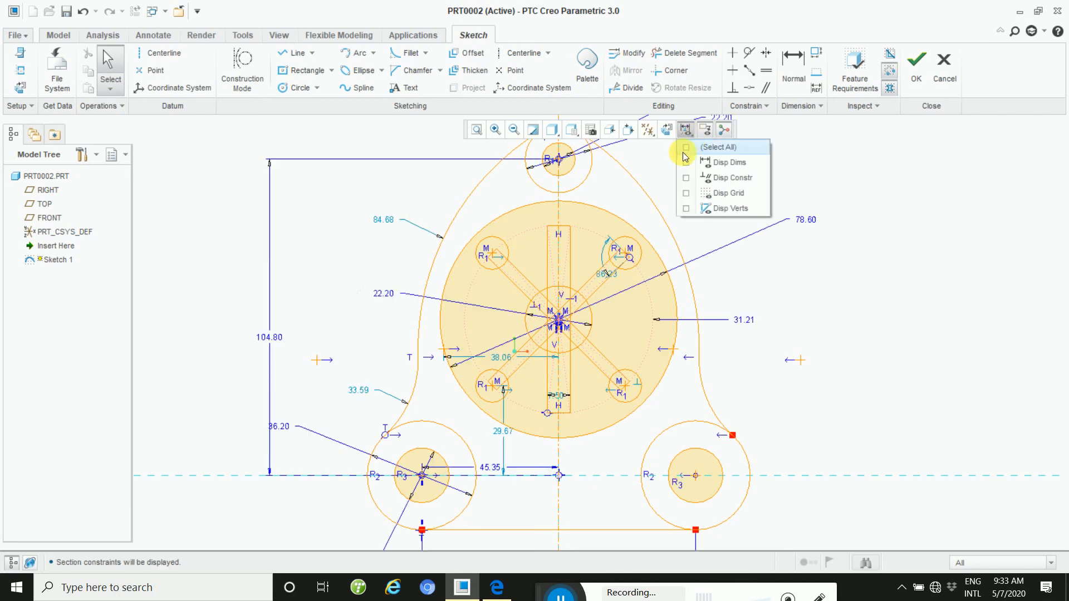
click(685, 151)
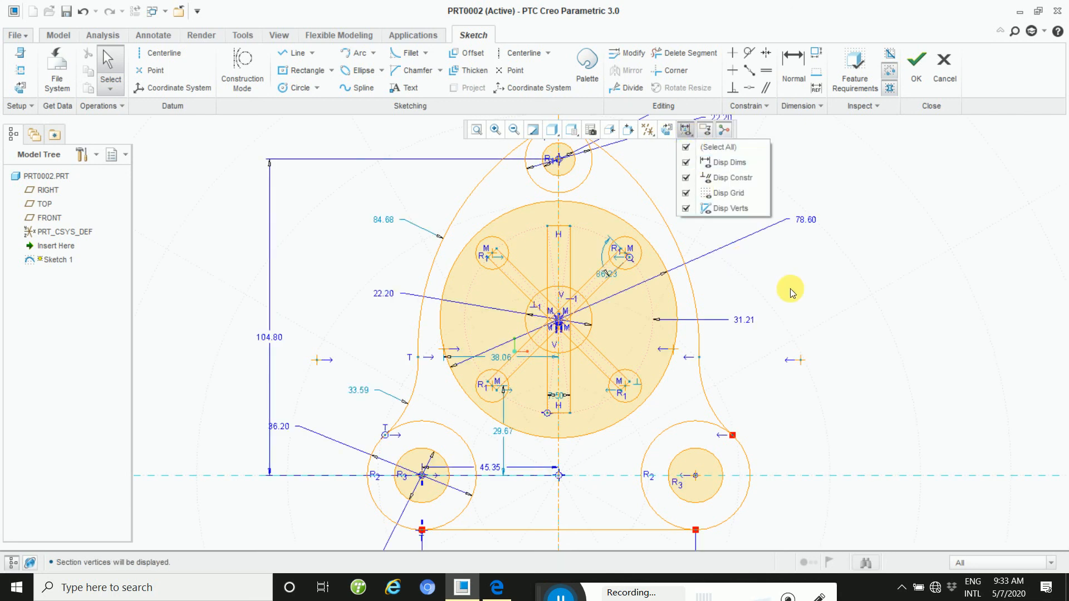
Set the vertical rectangle's width to 6 mm.
click(559, 398)
middle_click(753, 398)
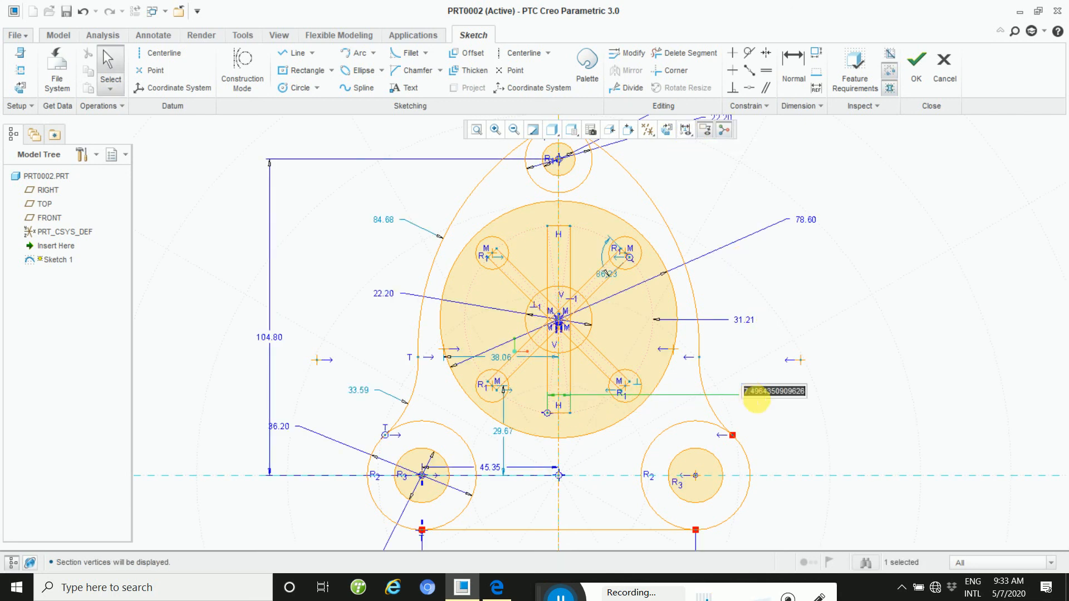
text(6)
key(Return)
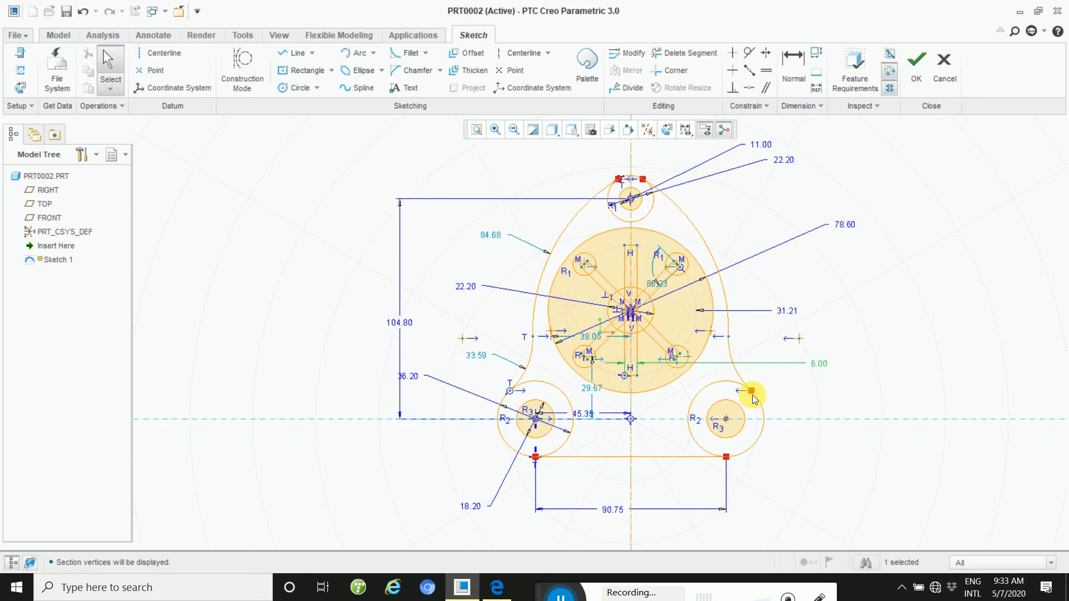
Sketch two circles centred on the end-line midpoints of the vertical rectangle, matching the radius of the existing small end circles.
scroll(878, 340, down, 5)
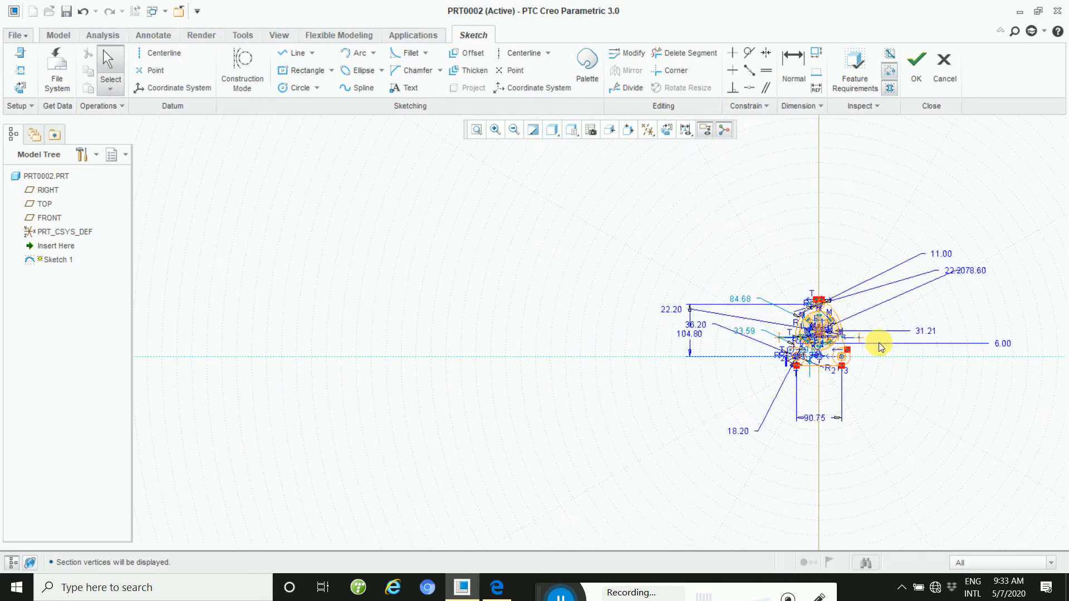
click(476, 130)
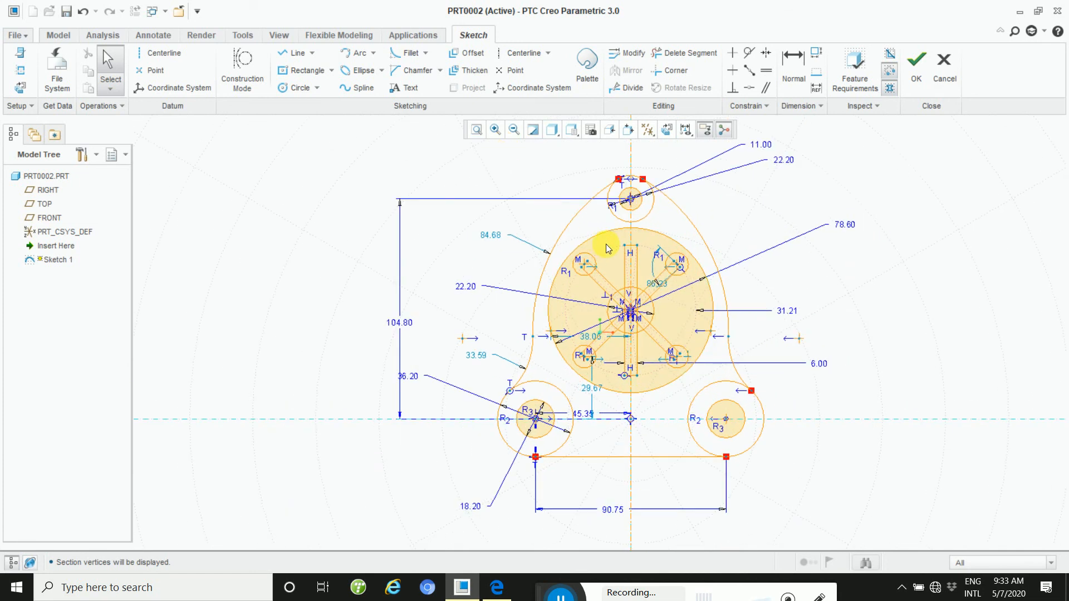
scroll(827, 342, up, 2)
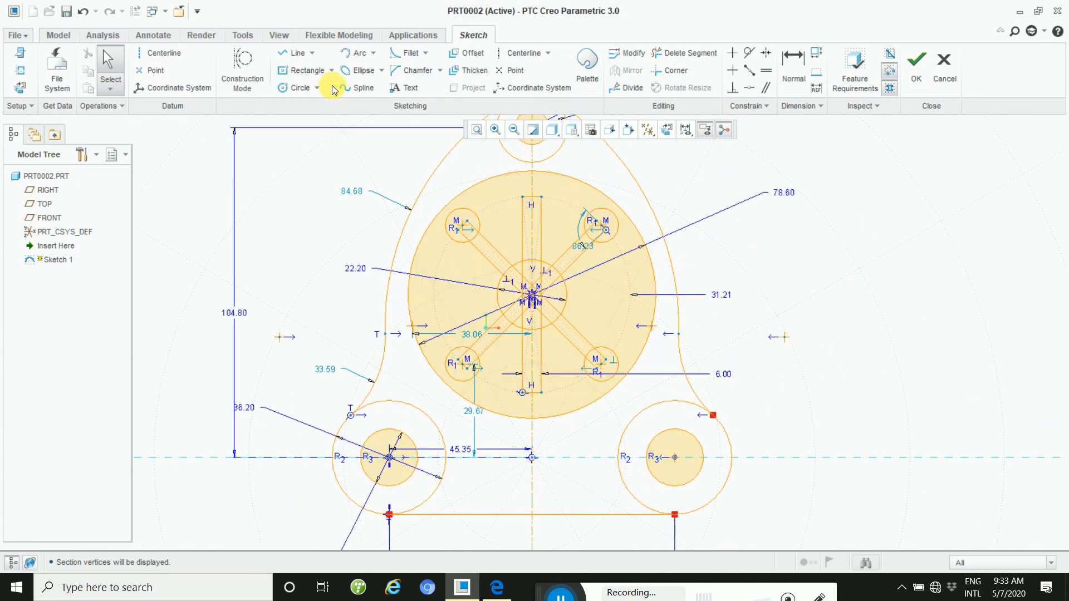
click(295, 87)
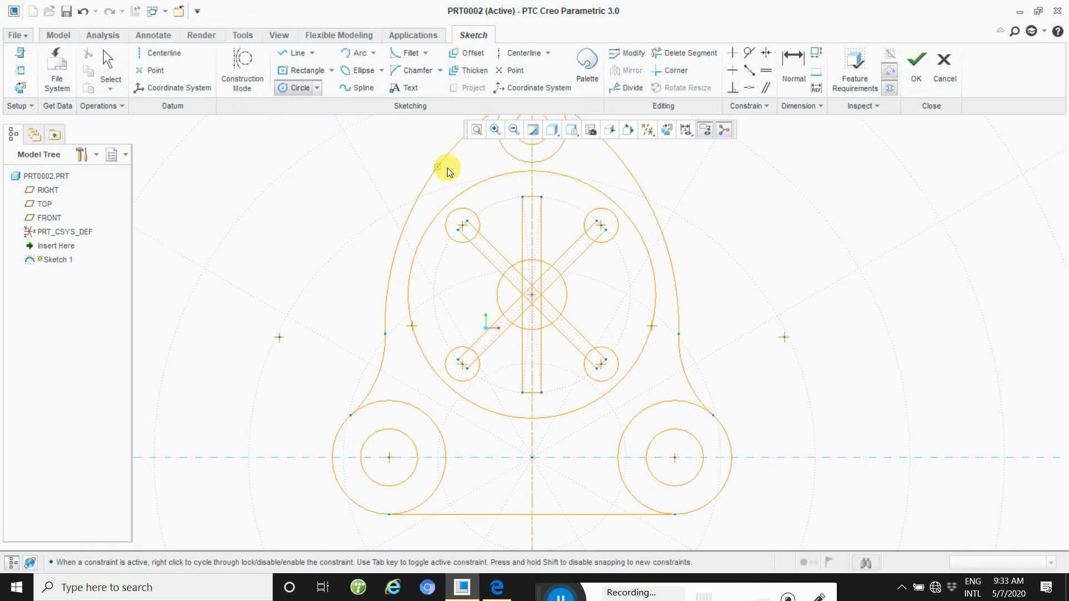
click(531, 198)
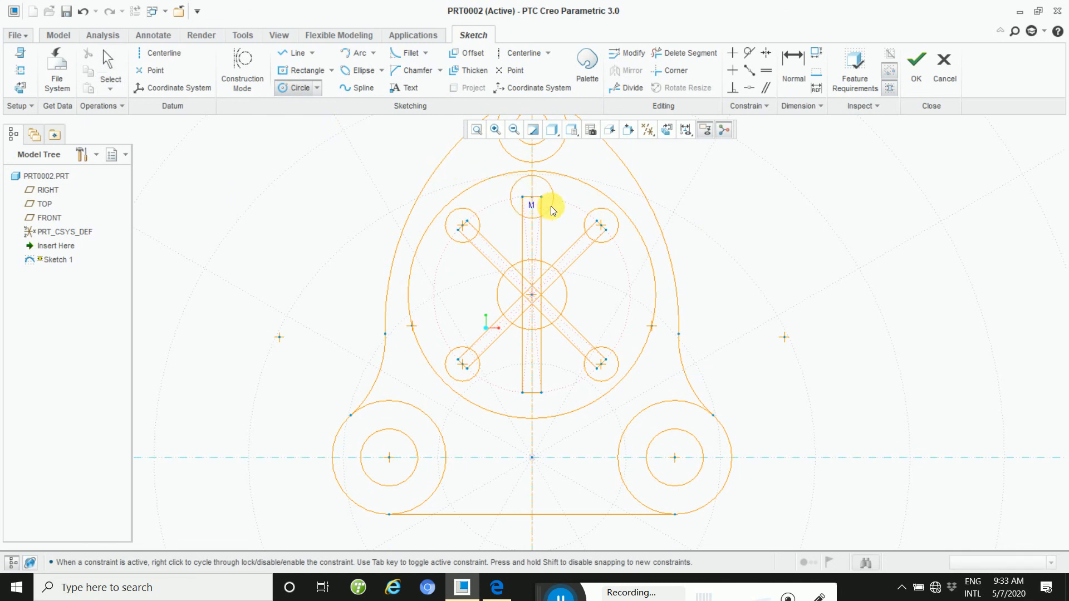
click(553, 204)
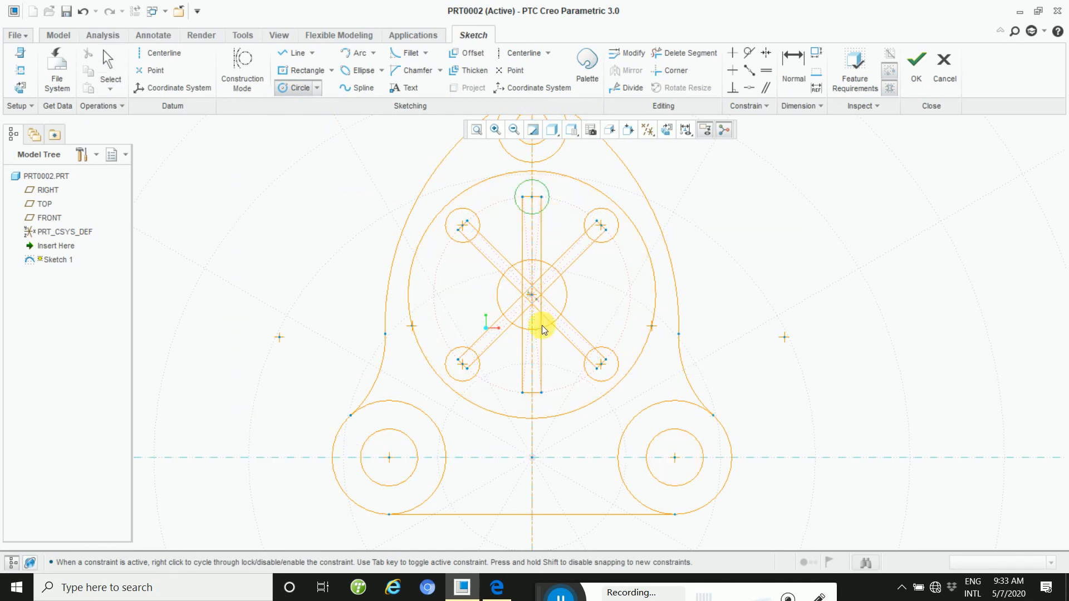
click(532, 394)
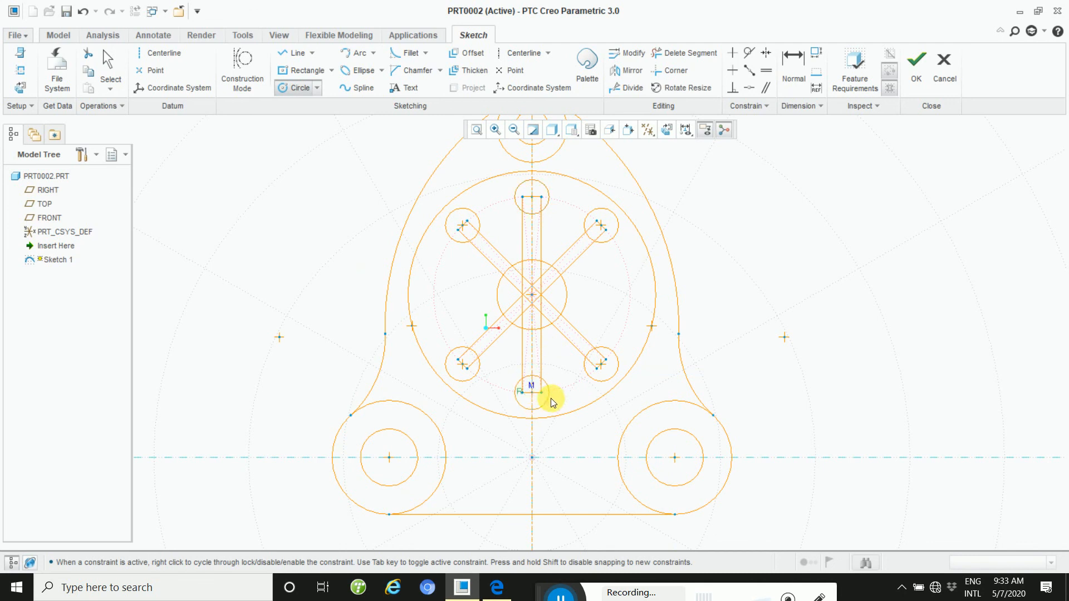
click(551, 399)
middle_click(809, 308)
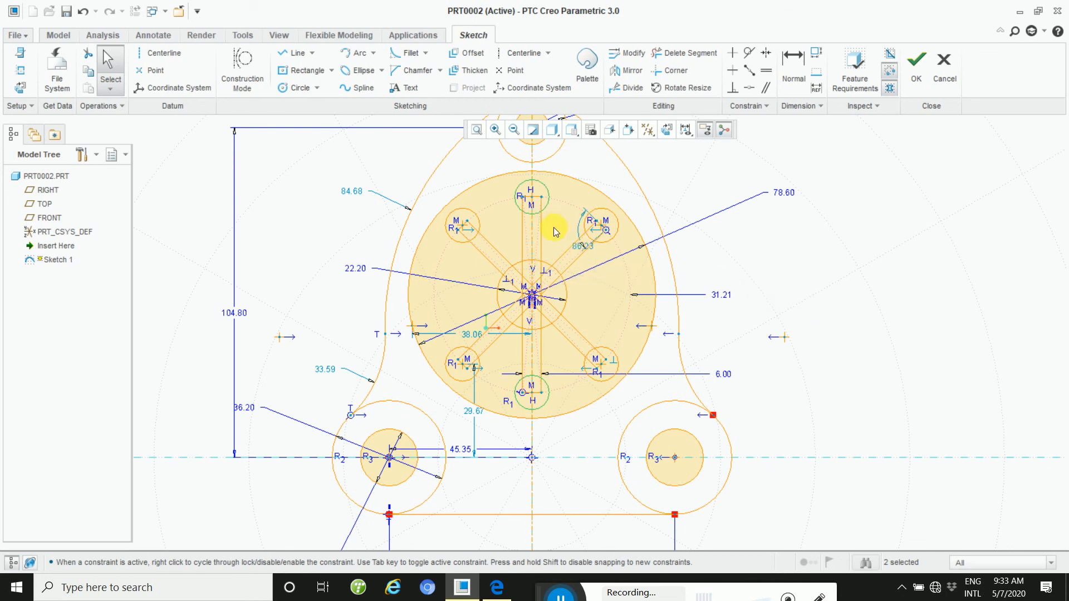
Sketch a circle on the central circles' centre and enlarge it to about 46 mm in diameter.
click(283, 88)
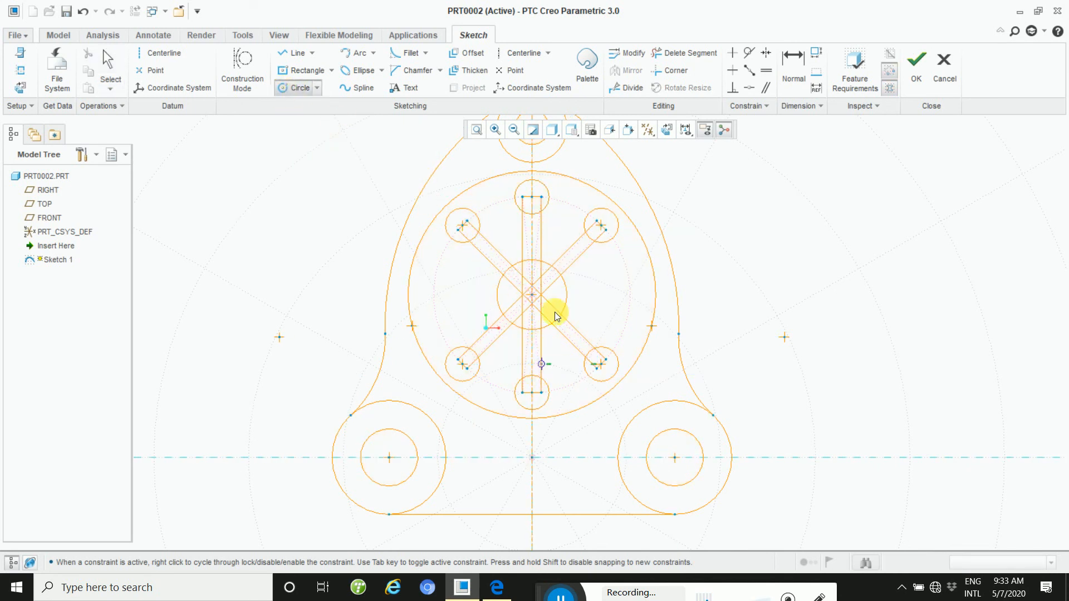
click(532, 294)
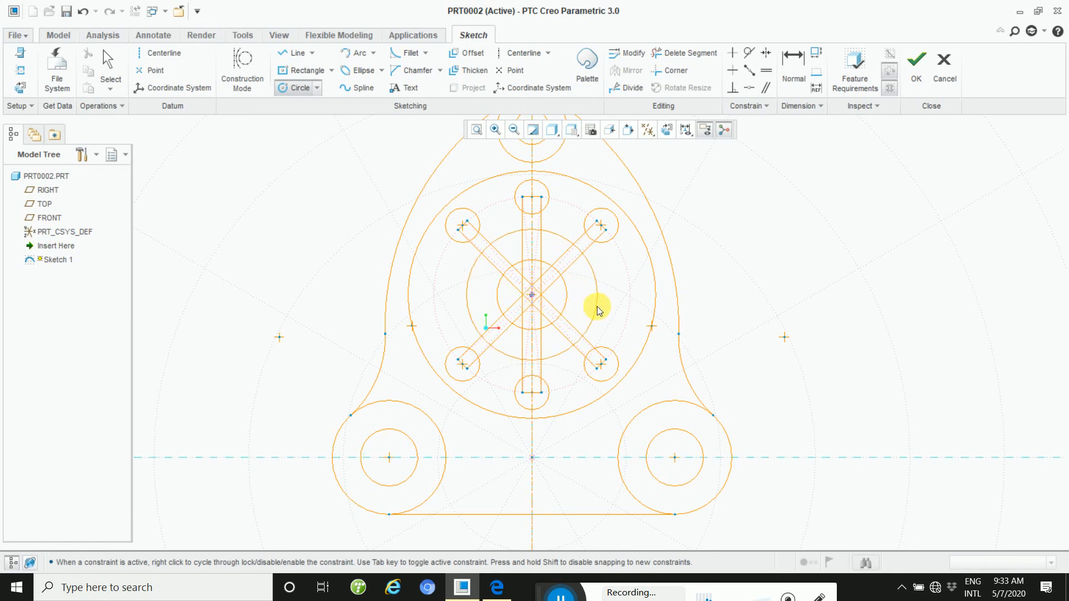
click(597, 307)
middle_click(623, 302)
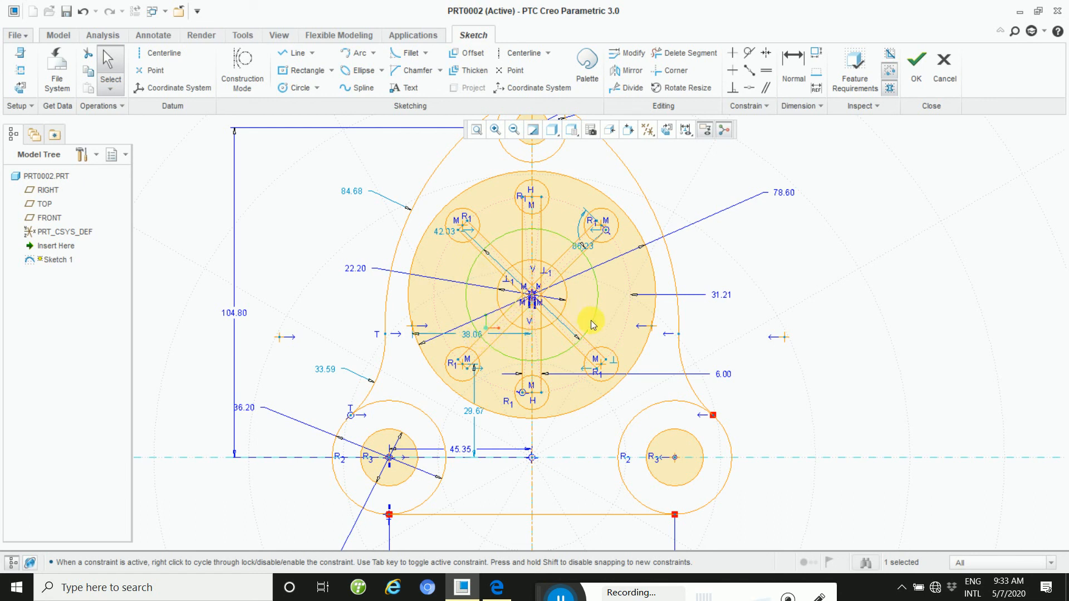
mouse_move(596, 315)
mouse_down()
mouse_move(615, 311)
mouse_move(605, 310)
mouse_up()
Place the new central circle's diameter dimension outside the profile and set it to 16.1*2 (32.20 mm).
mouse_move(456, 234)
mouse_down()
mouse_move(444, 222)
mouse_move(814, 256)
mouse_move(794, 260)
mouse_up()
double_click(794, 259)
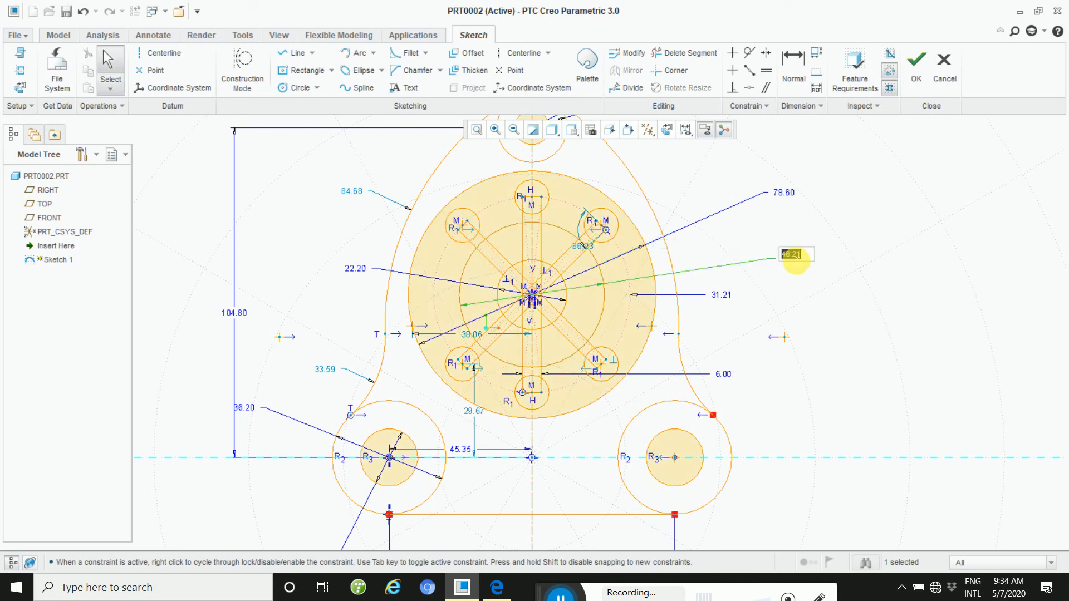
text(16.1*2)
key(Return)
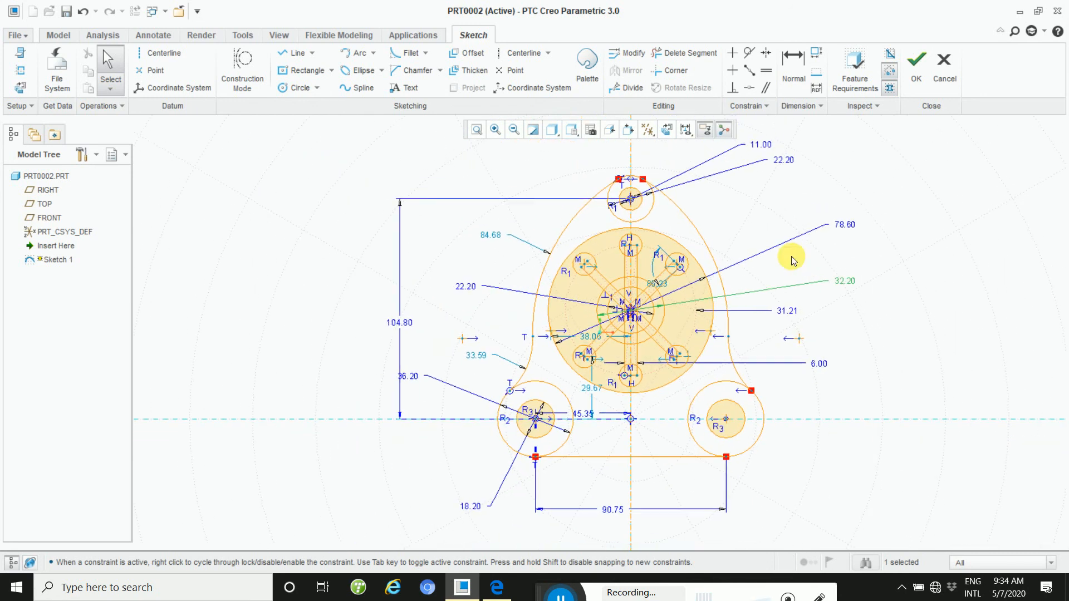
Try to trim the vertical rectangle's end inside the upper small circle and the circle's arc between the rectangle's sides.
scroll(814, 340, up, 2)
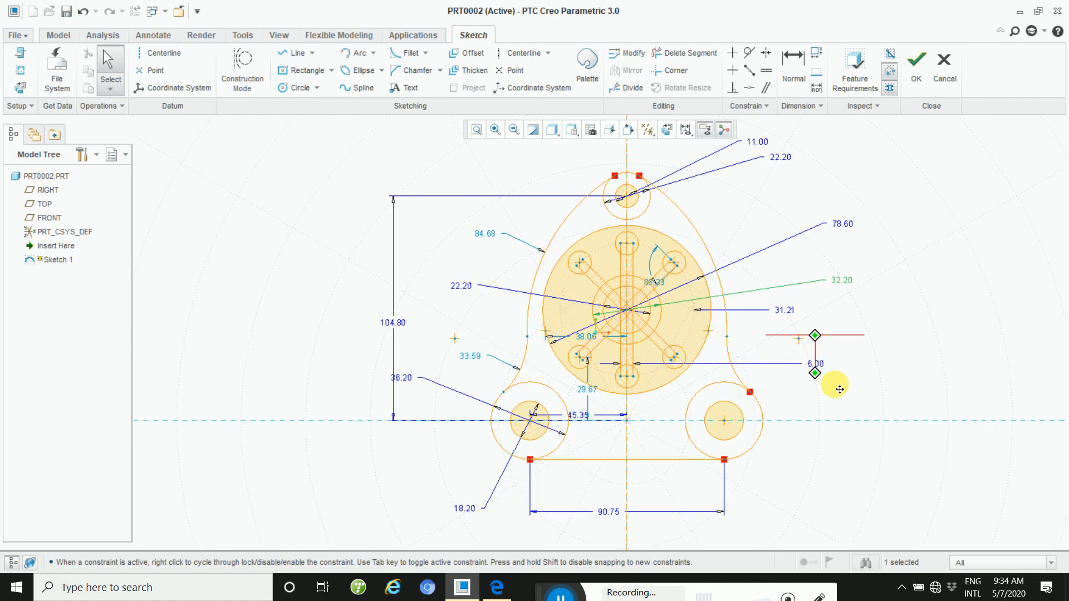
scroll(841, 419, up, 5)
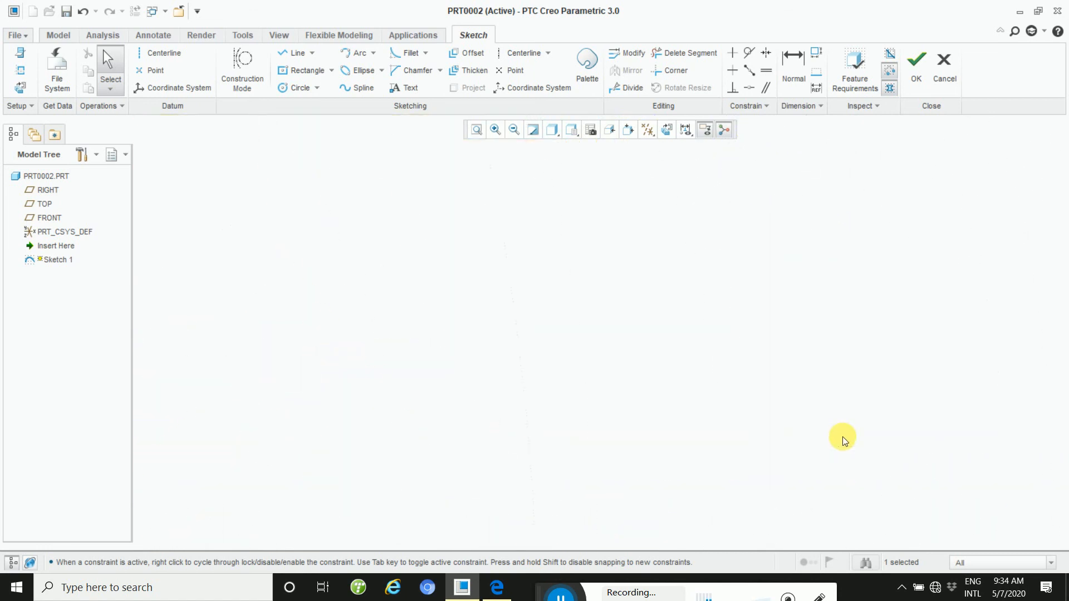
click(476, 129)
scroll(634, 301, up, 5)
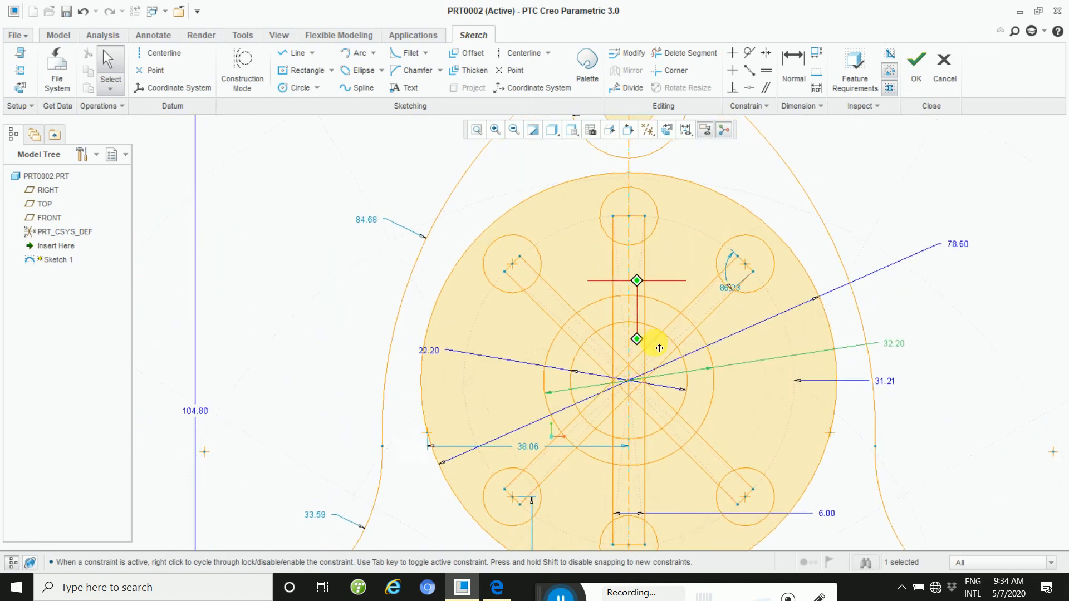
scroll(659, 348, up, 3)
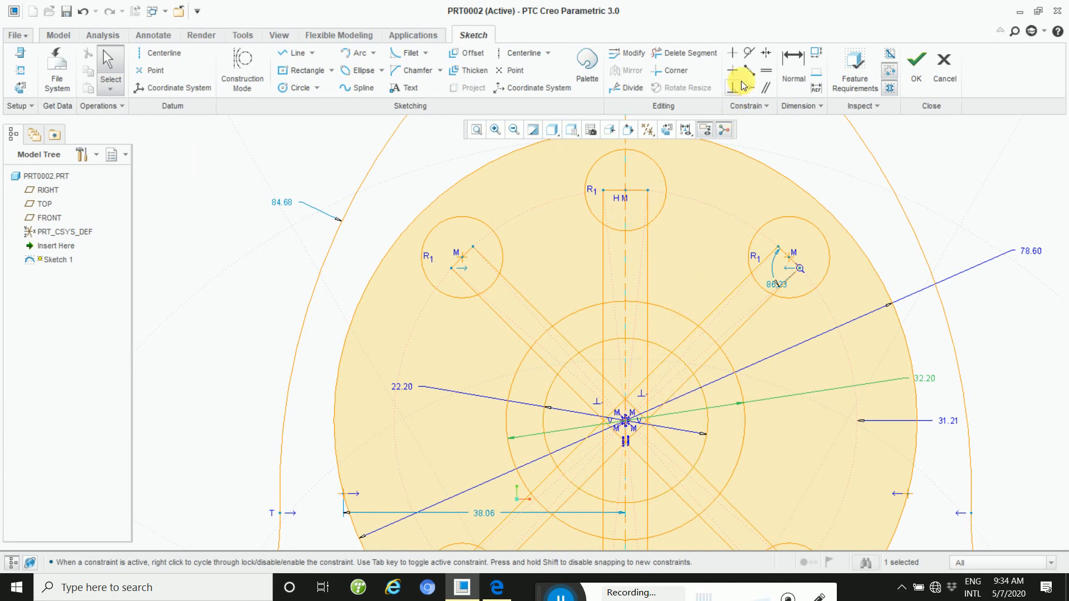
click(685, 53)
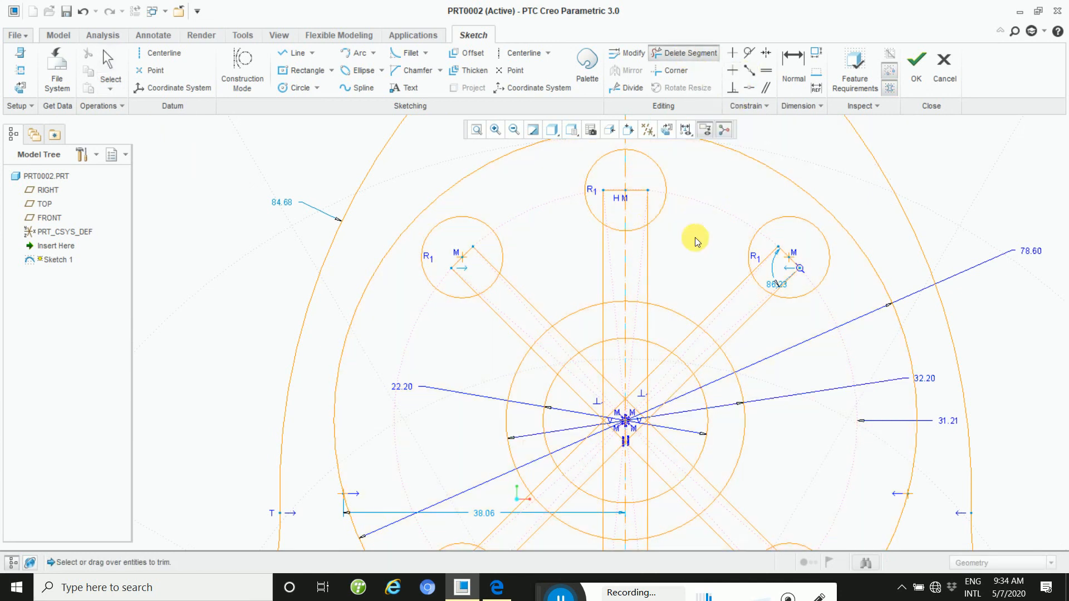
click(641, 190)
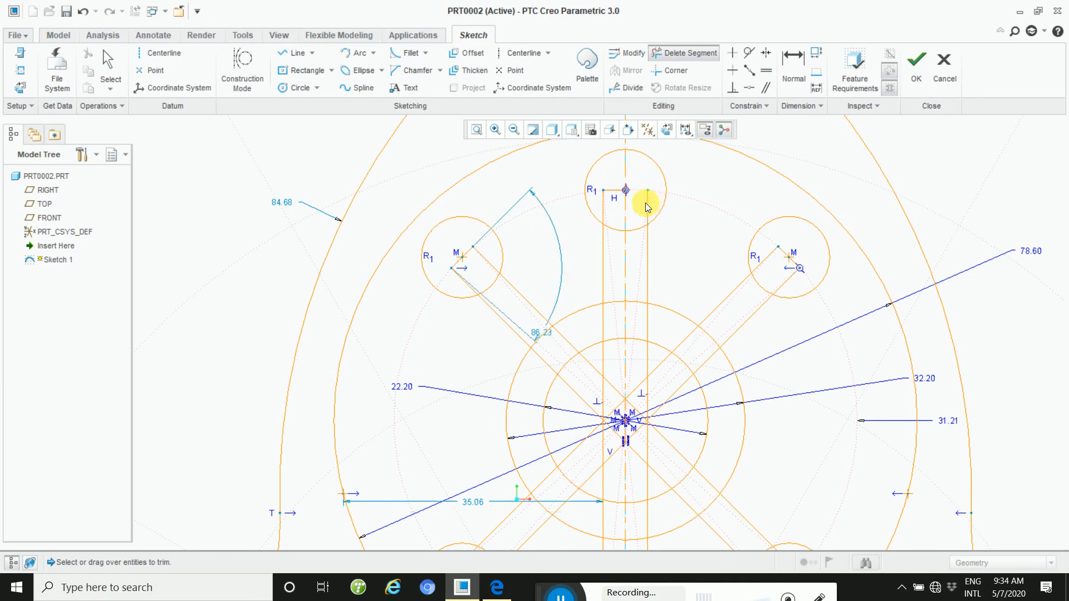
key(ctrl+z)
drag(600, 205, 618, 208)
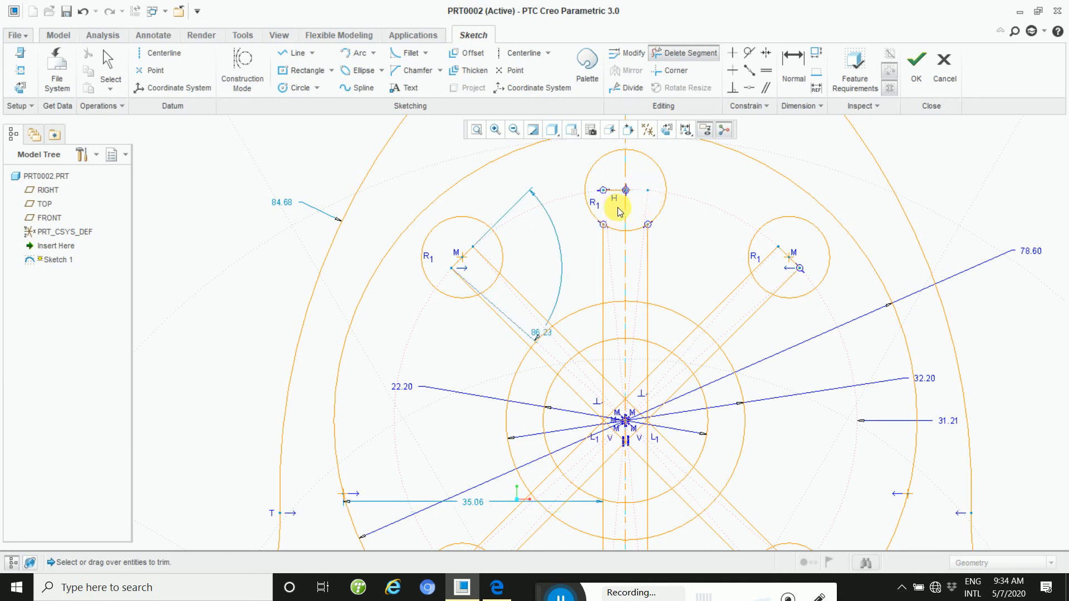
click(614, 190)
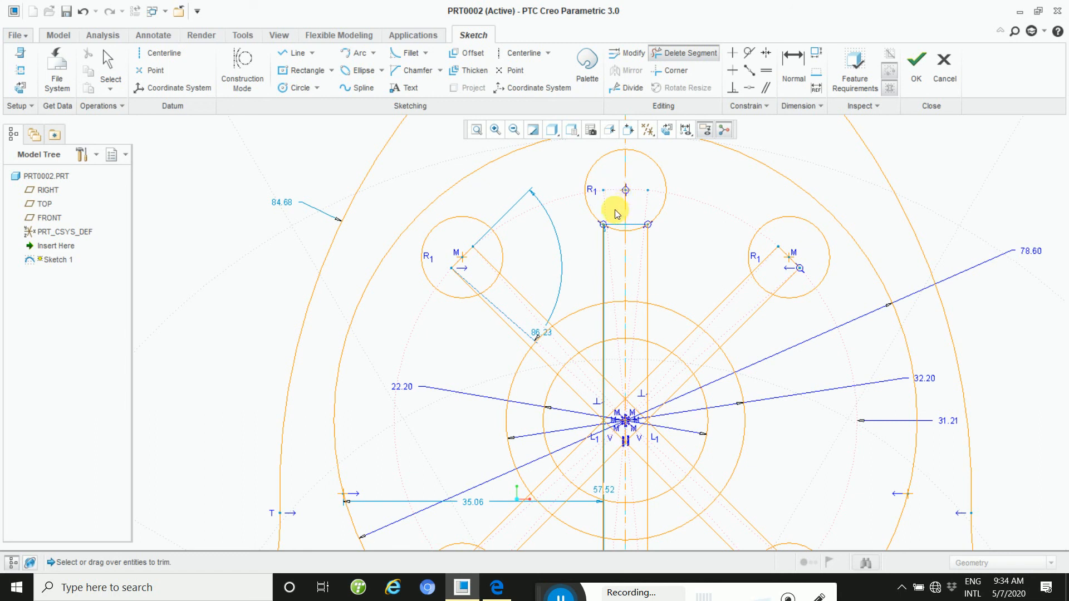
click(617, 229)
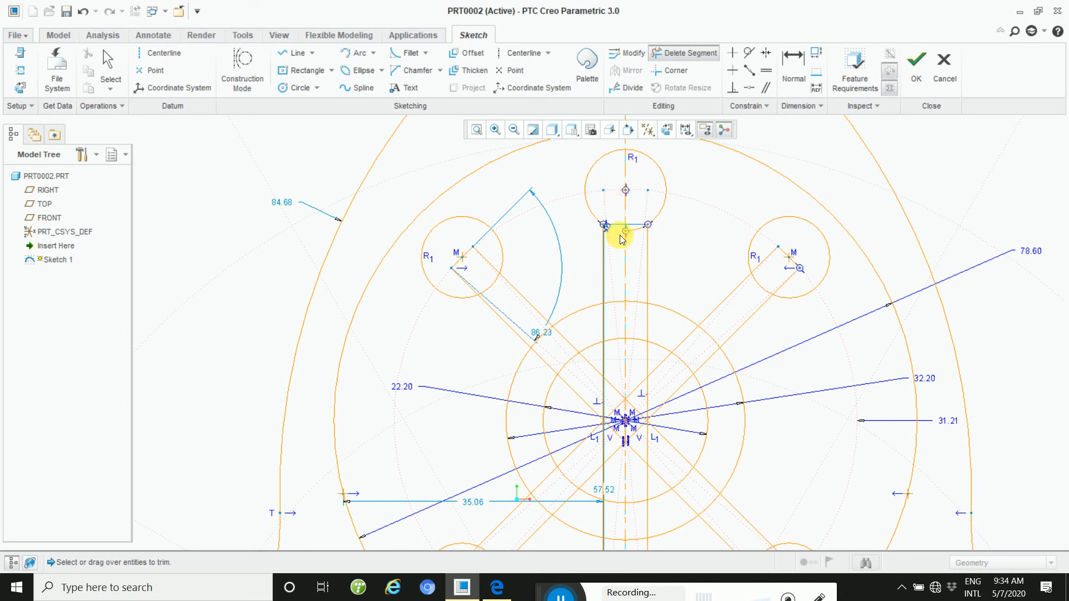
click(633, 229)
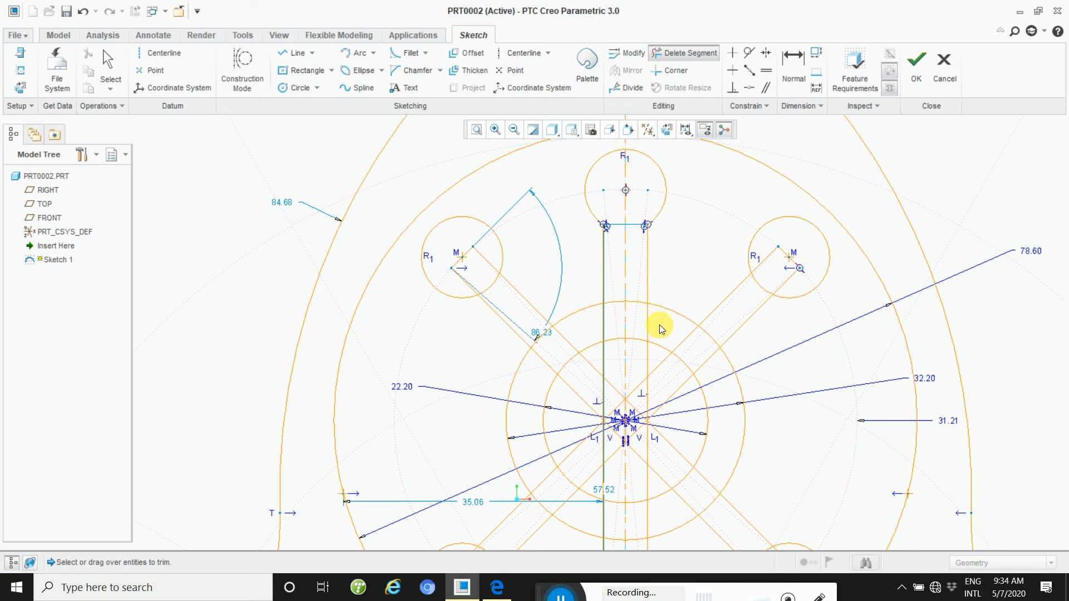
Try to trim both sides of the vertical rectangle between the 22.20 mm and 32.20 mm central circles, above the centre.
mouse_move(659, 325)
mouse_down()
mouse_move(637, 326)
mouse_move(656, 322)
mouse_up()
drag(657, 321, 668, 321)
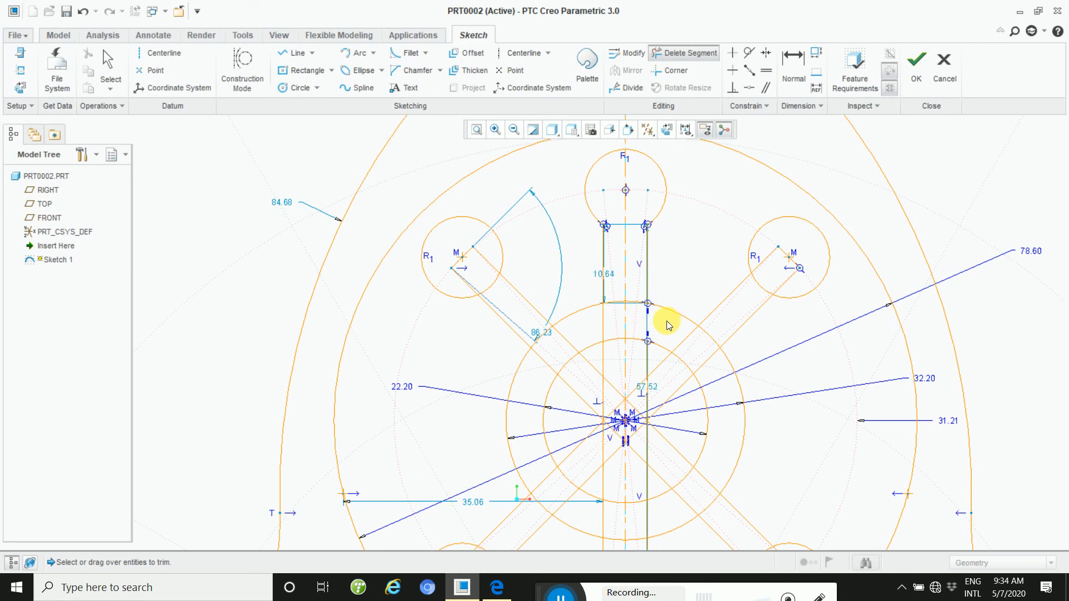
click(607, 325)
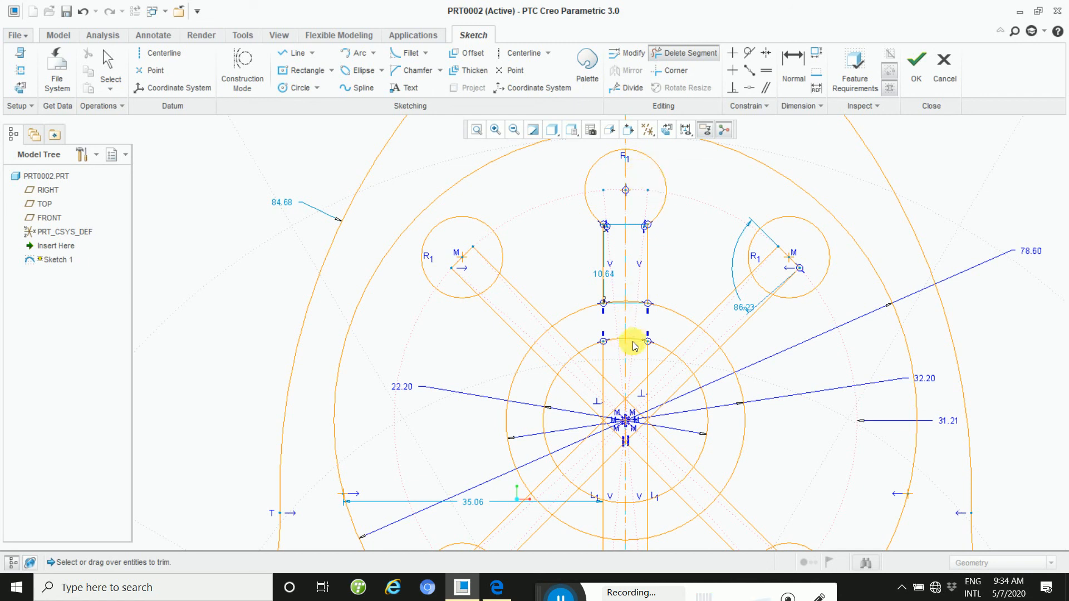
Undo all the segment trims made on the vertical rectangle and its upper end circle.
key(ctrl+z)
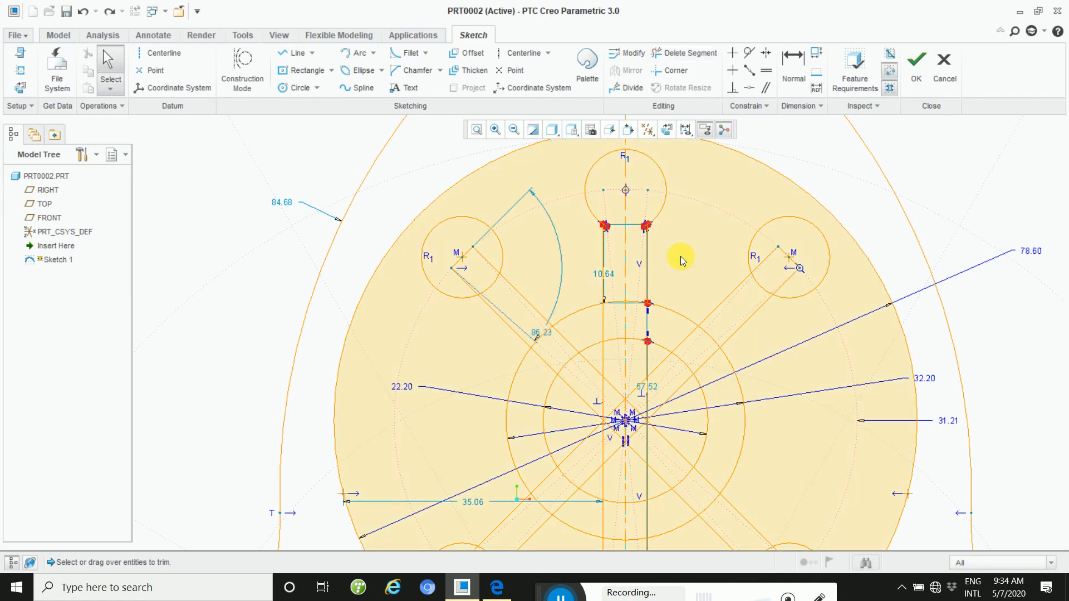
key(ctrl+z)
key(ctrl+z)
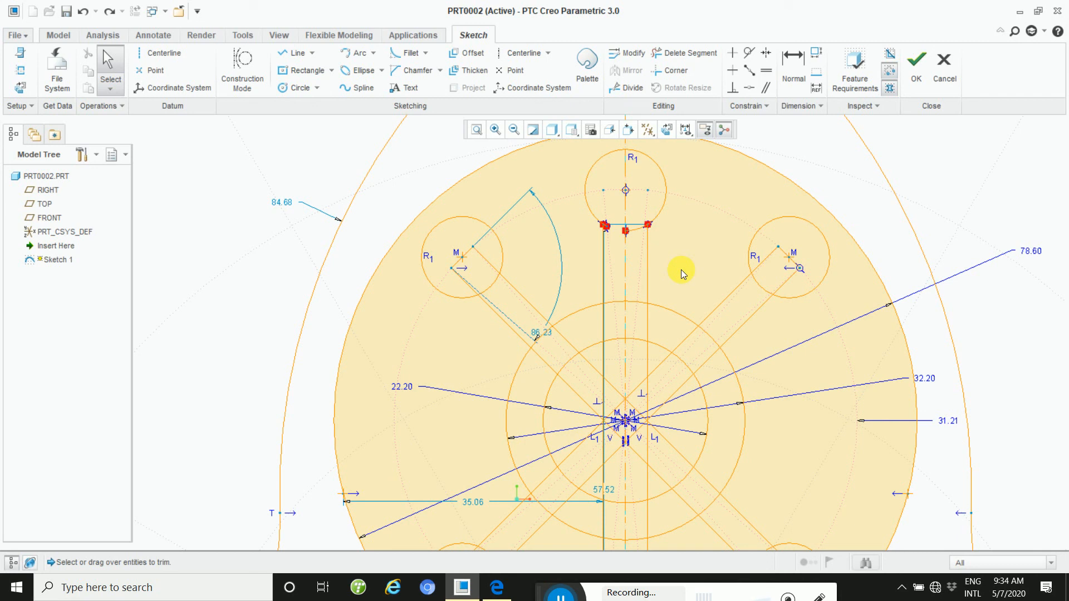
key(ctrl+z)
key(ctrl+z)
key(ctrl+z)
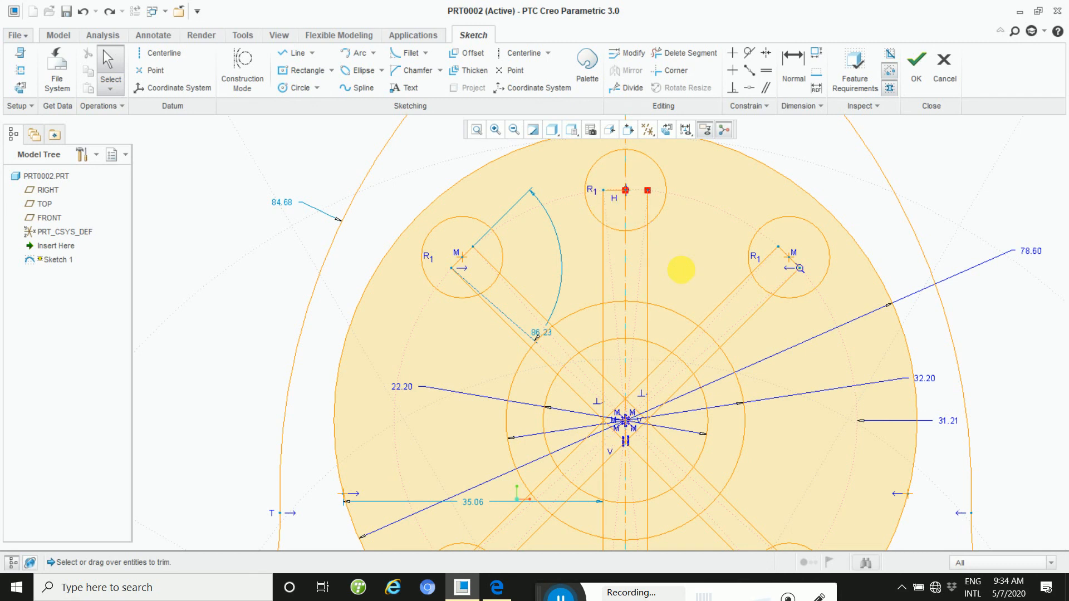
key(ctrl+z)
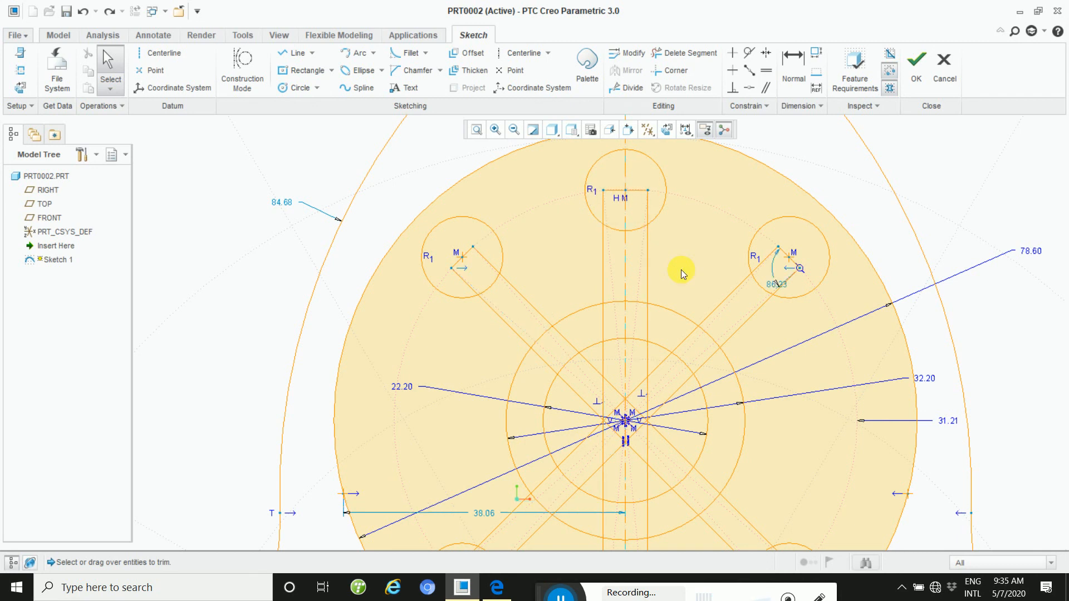